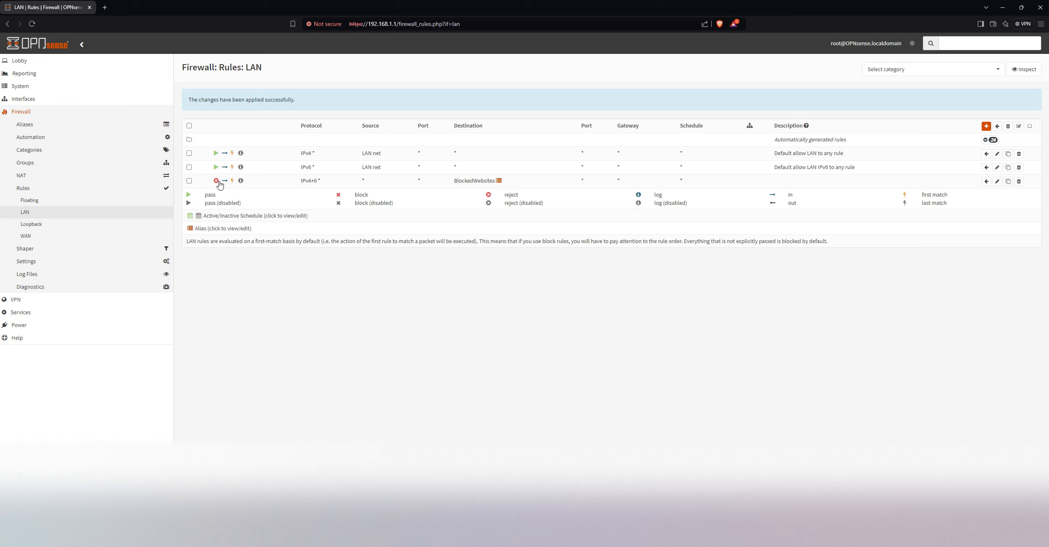
Log in to the firewall's web interface as root with the account password
left_click(34, 41)
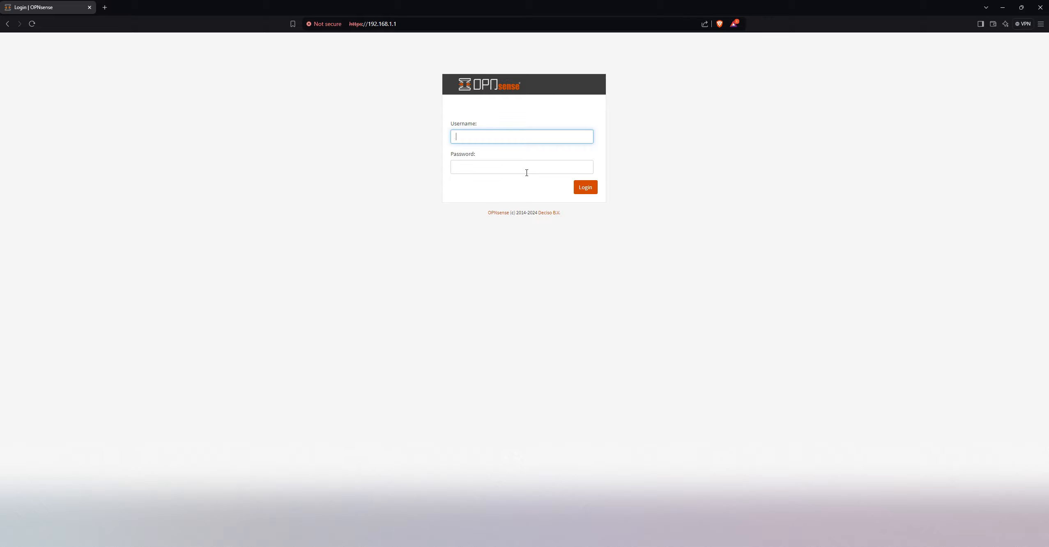
type("root")
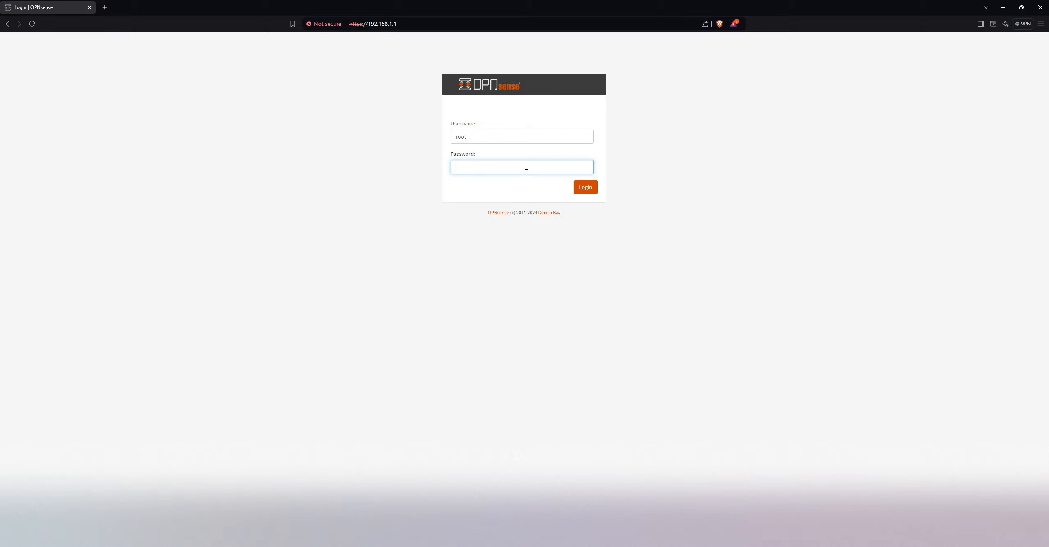
type("••")
key("Return")
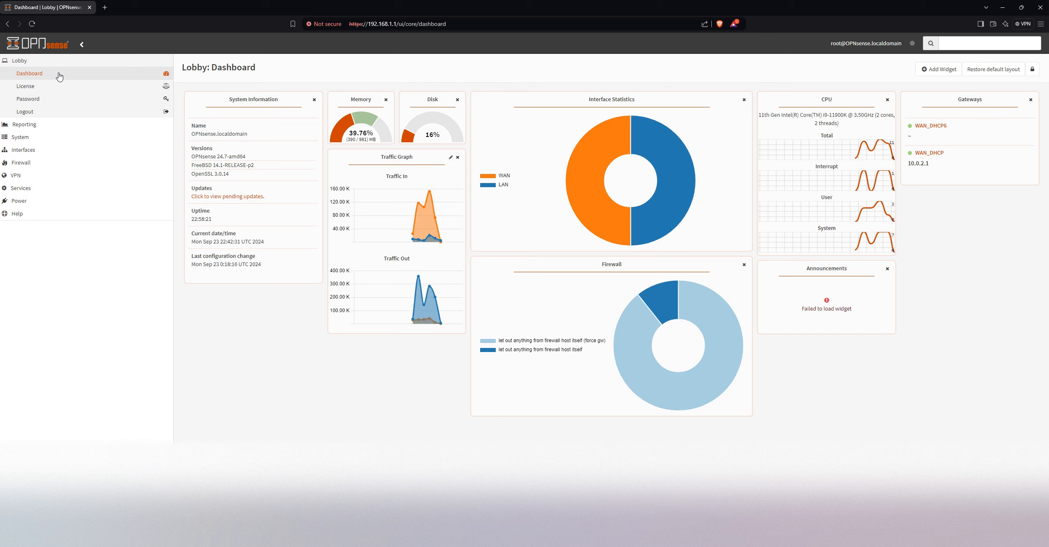
Try to install the os-squid plugin, filtering the firmware plugin list by "Squid"
left_click(39, 139)
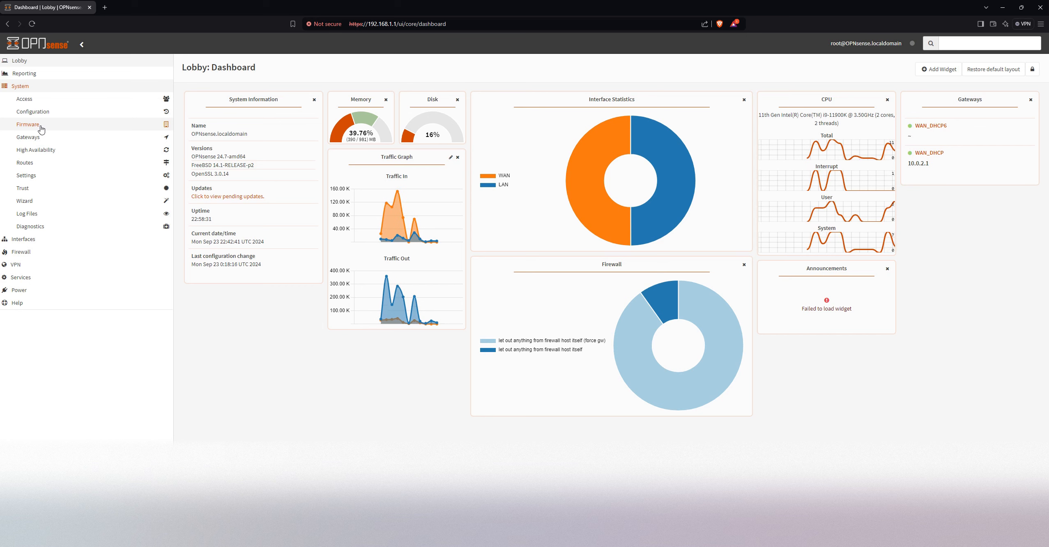
left_click(41, 128)
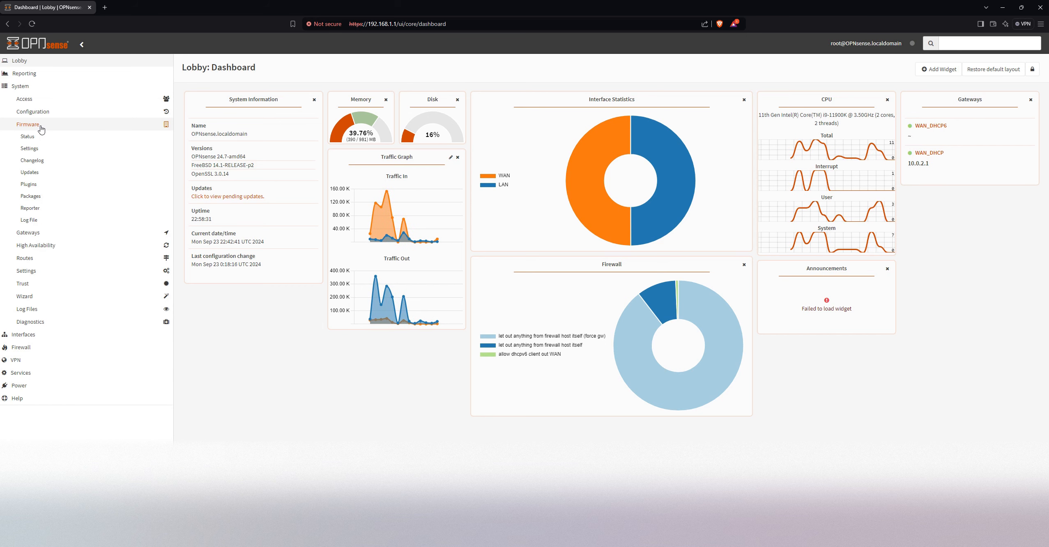
left_click(28, 184)
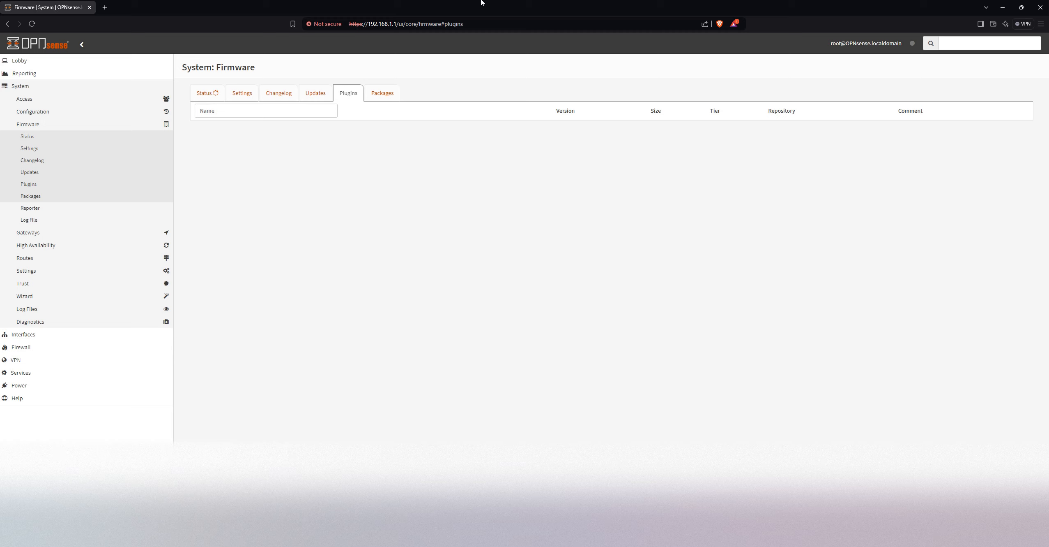
type("Squid")
left_click(210, 127)
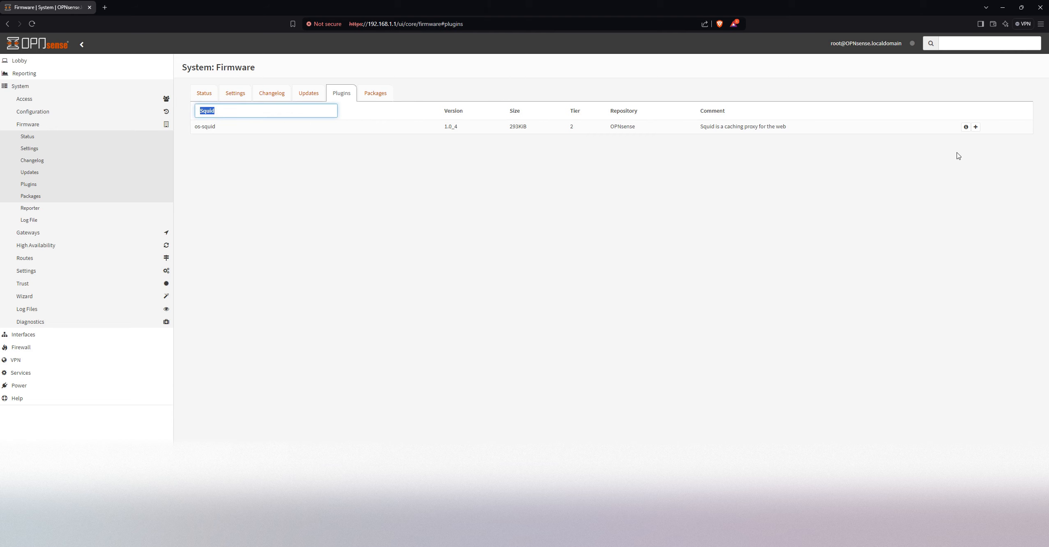
left_click(976, 126)
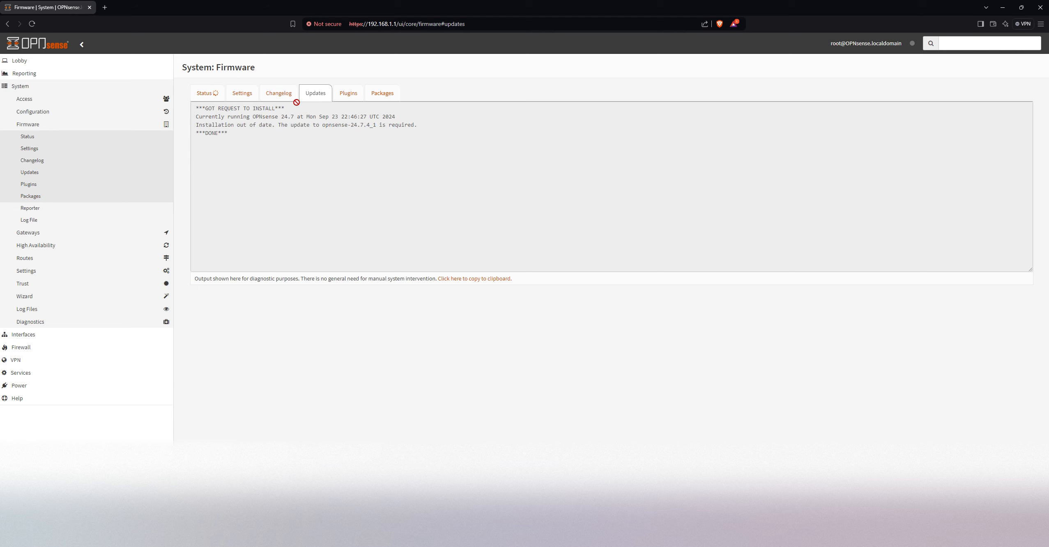
Check the firmware status and try again to install the os-squid plugin
left_click(350, 93)
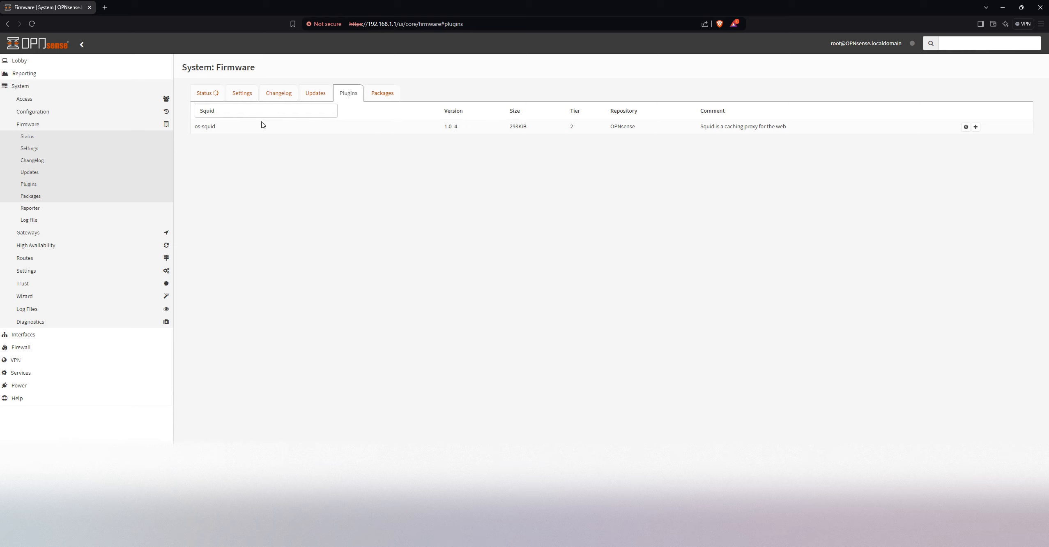
left_click(202, 96)
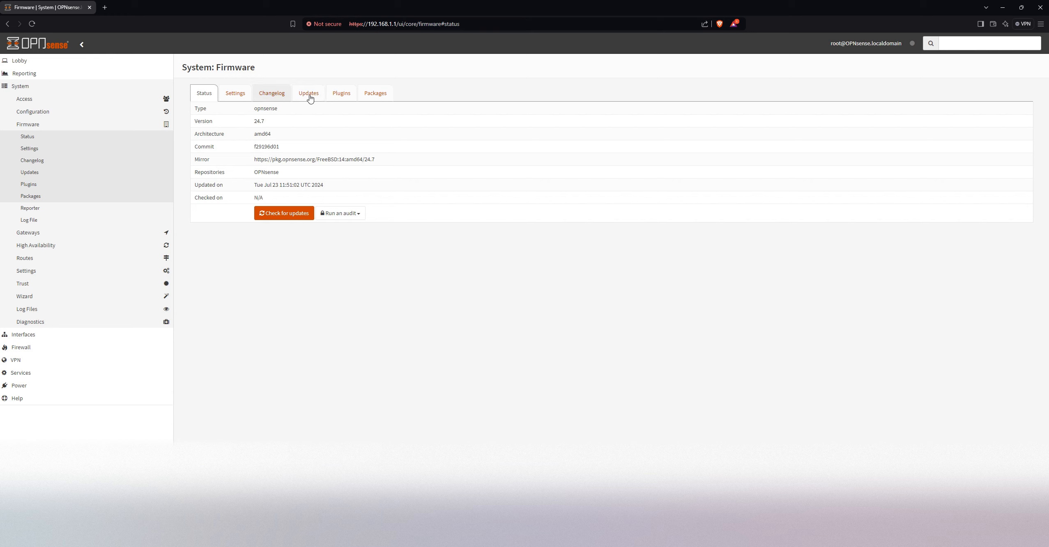
left_click(341, 96)
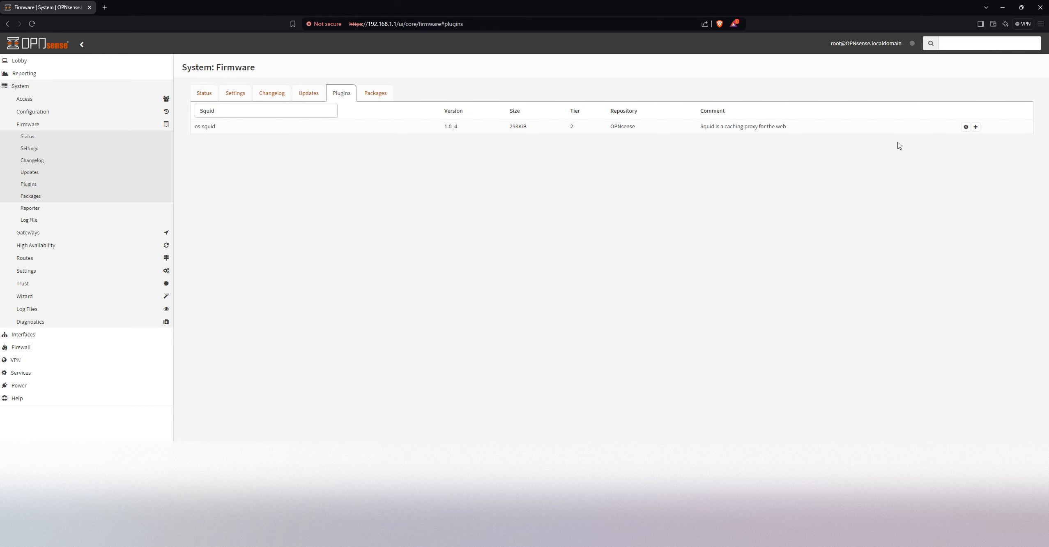
left_click(976, 126)
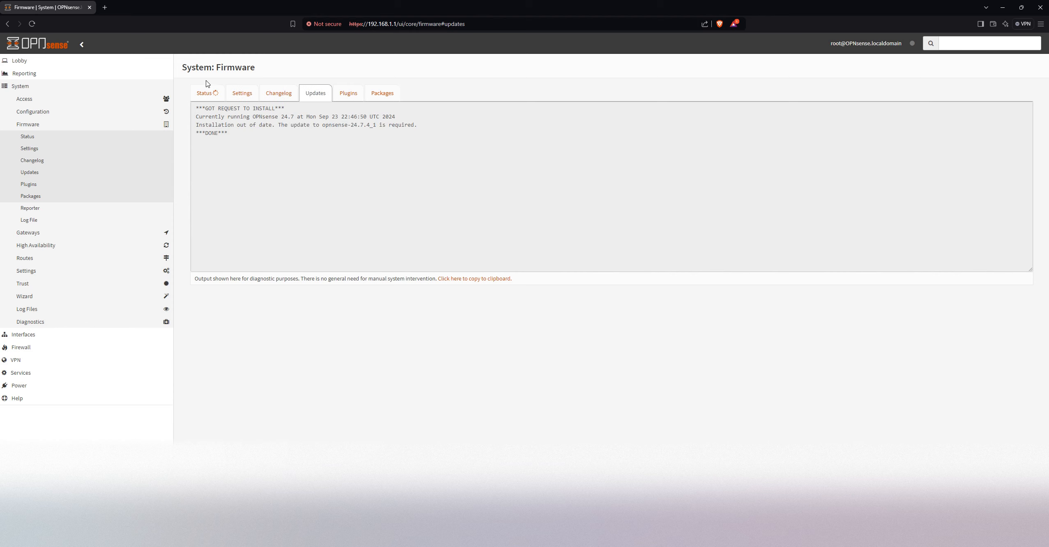
Check for firmware updates, dismiss the 24.7.4 release notes, and install all updates, accepting the reboot
left_click(211, 92)
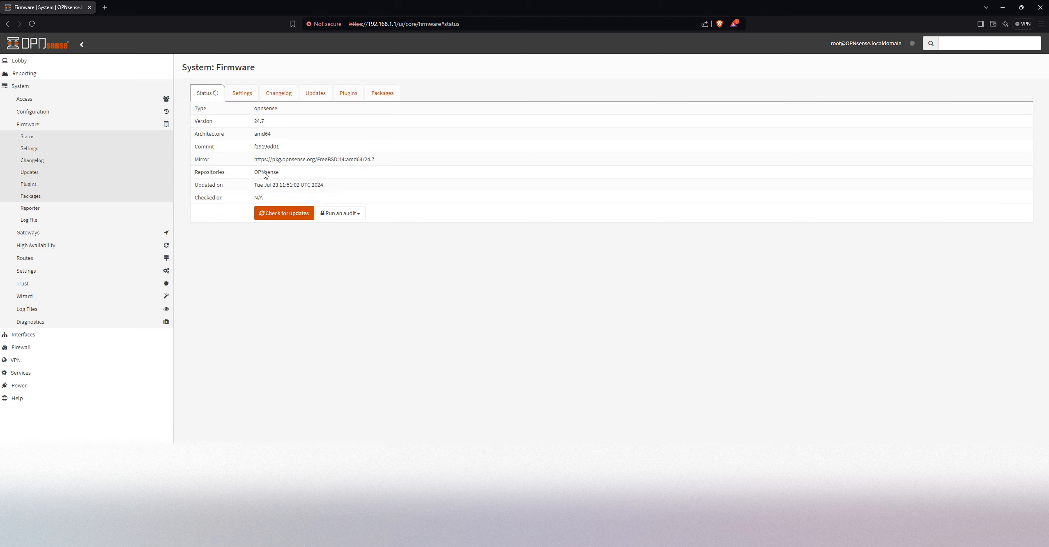
left_click(279, 212)
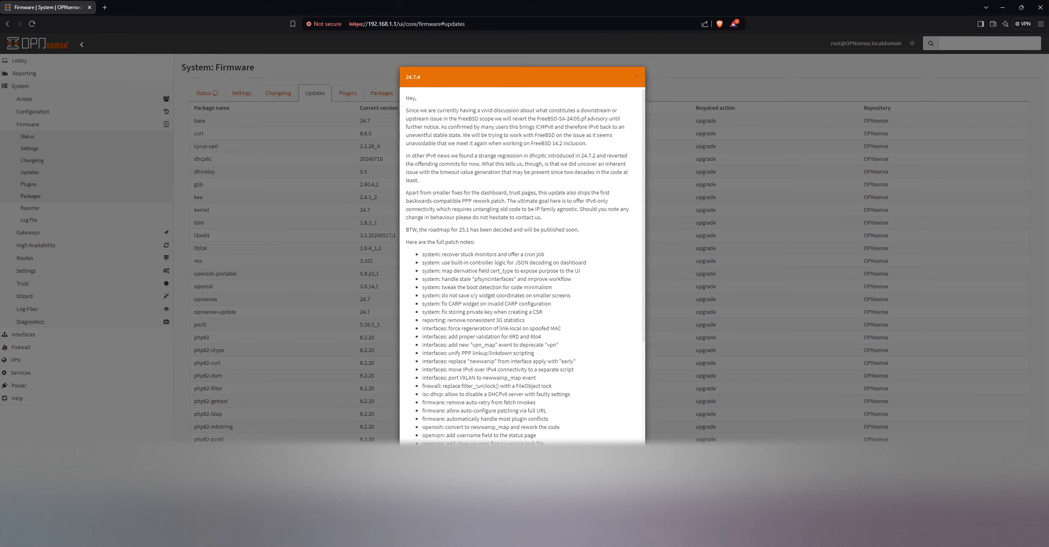
key("Escape")
scroll(609, 247, "down", 5)
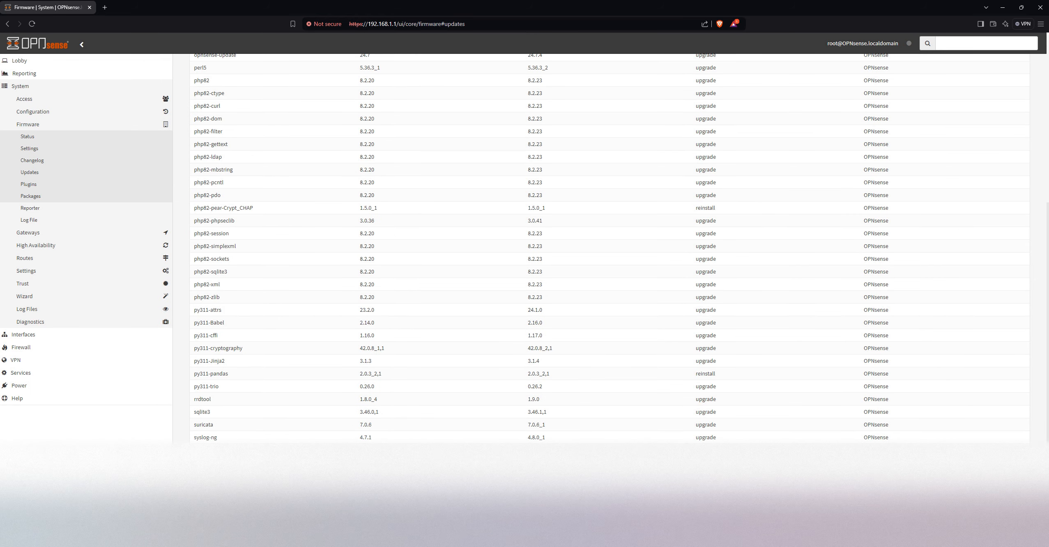
left_click(208, 504)
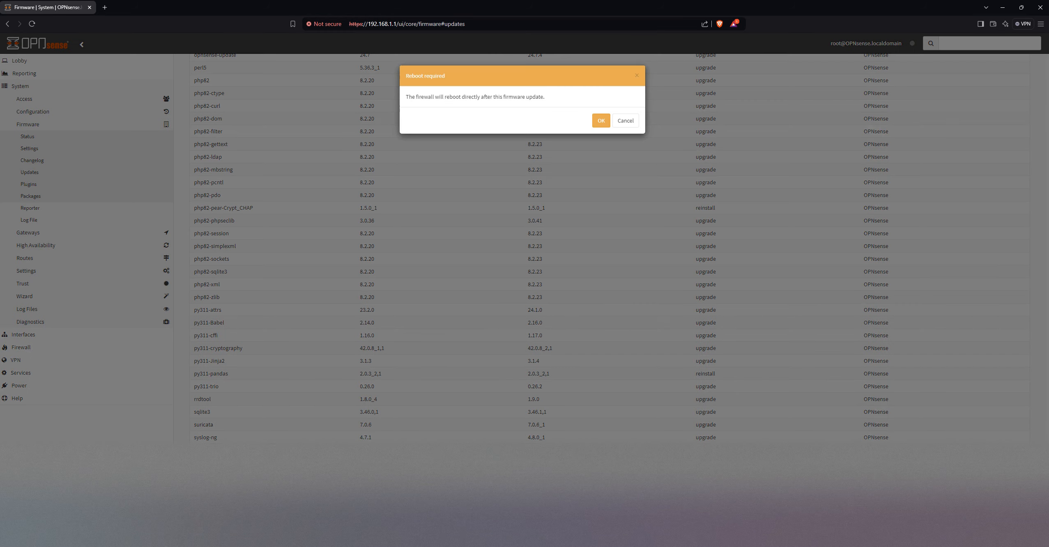
left_click(601, 122)
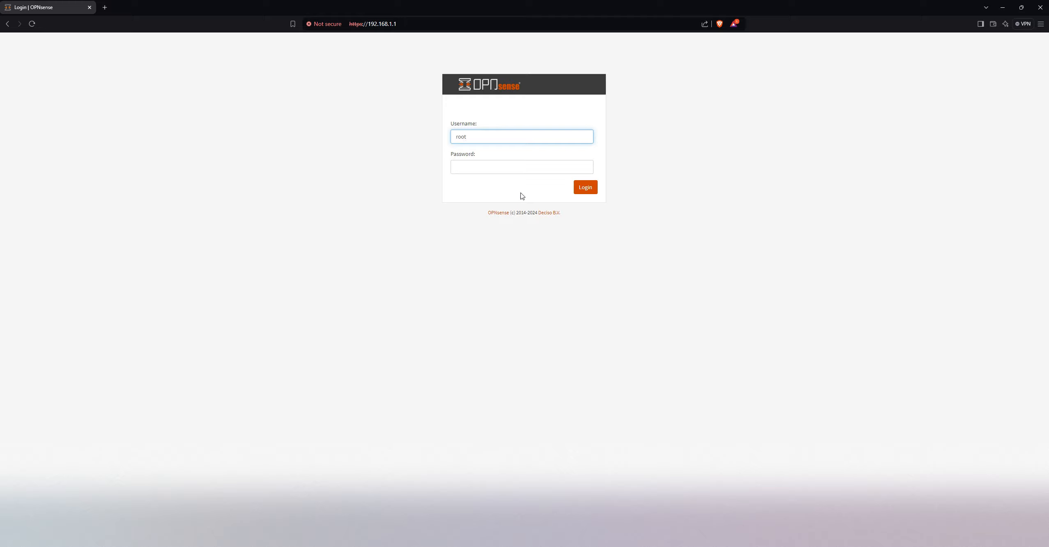
Log back in as root after the reboot by entering the account password
key("Tab")
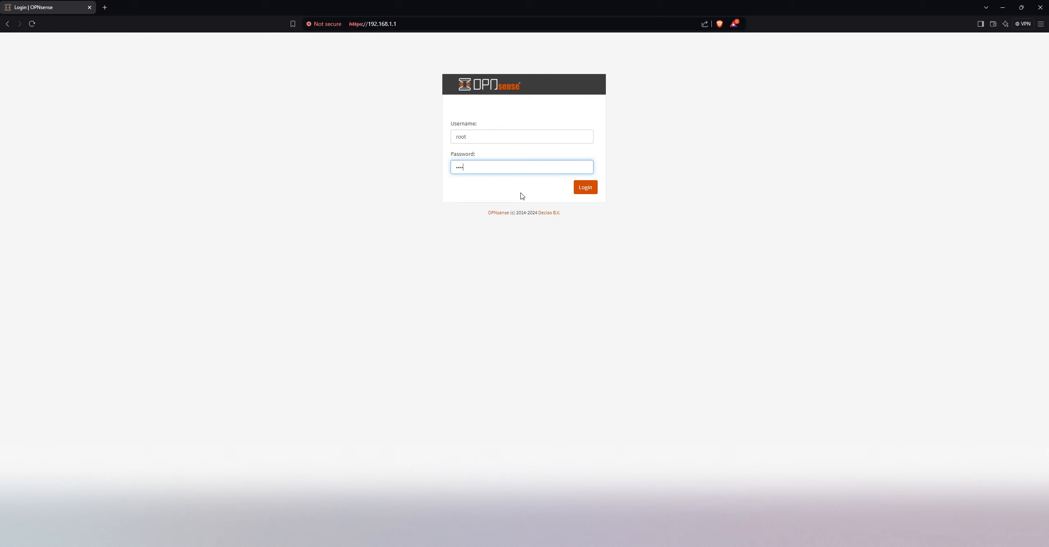
type("••••••••")
key("Return")
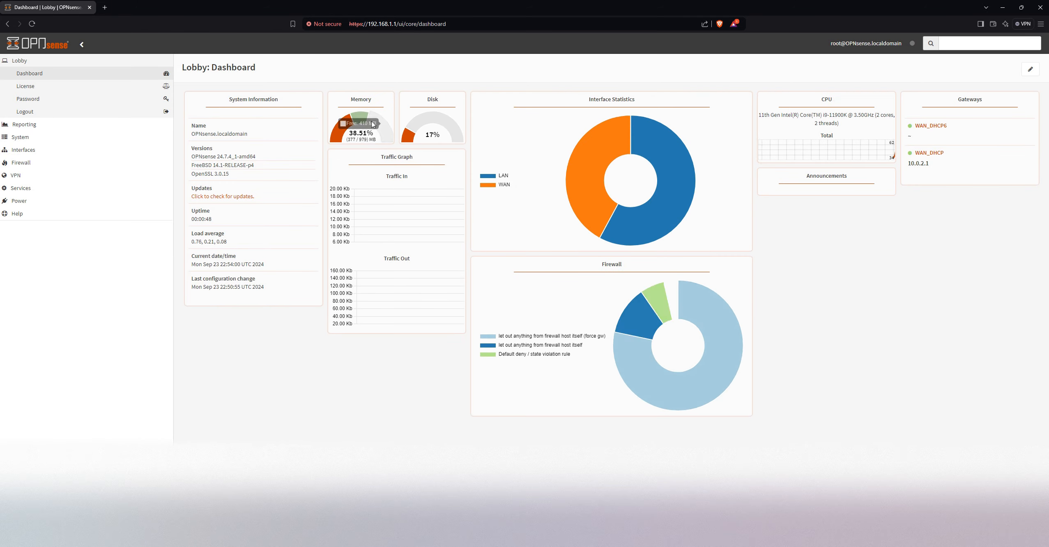
Filter the firmware plugins by "squid" and install the os-squid plugin on the updated system
left_click(29, 140)
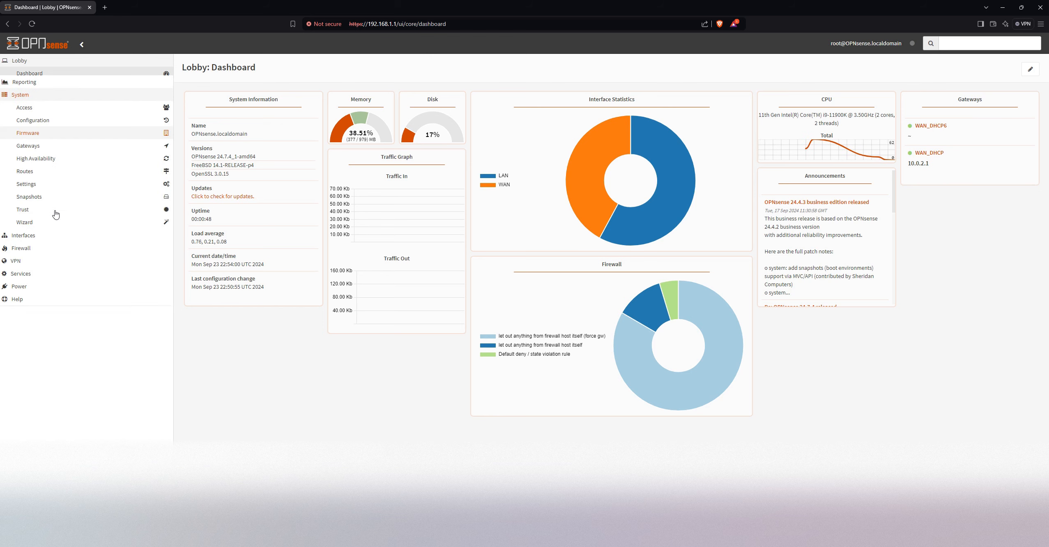
left_click(52, 128)
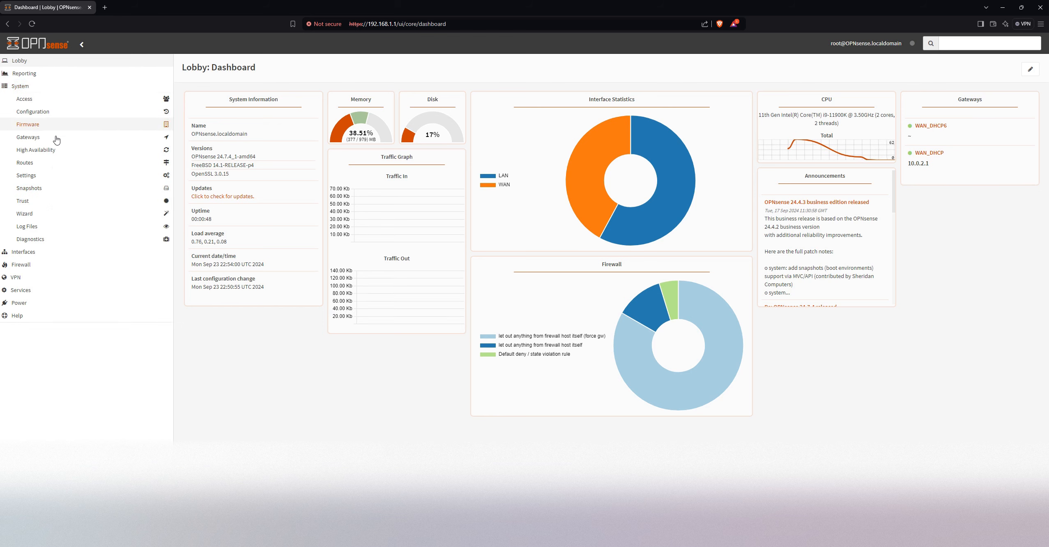
left_click(47, 183)
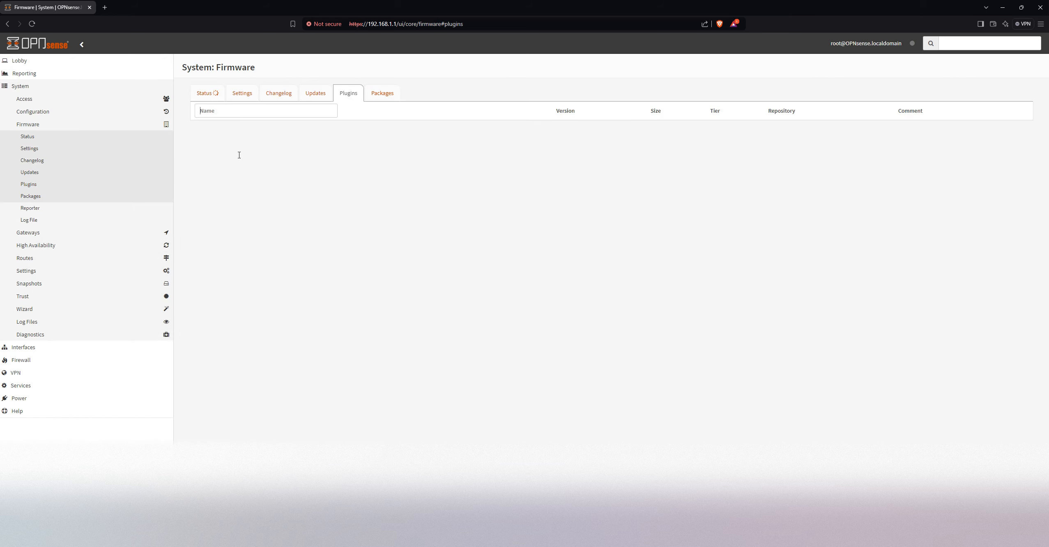
type("squid")
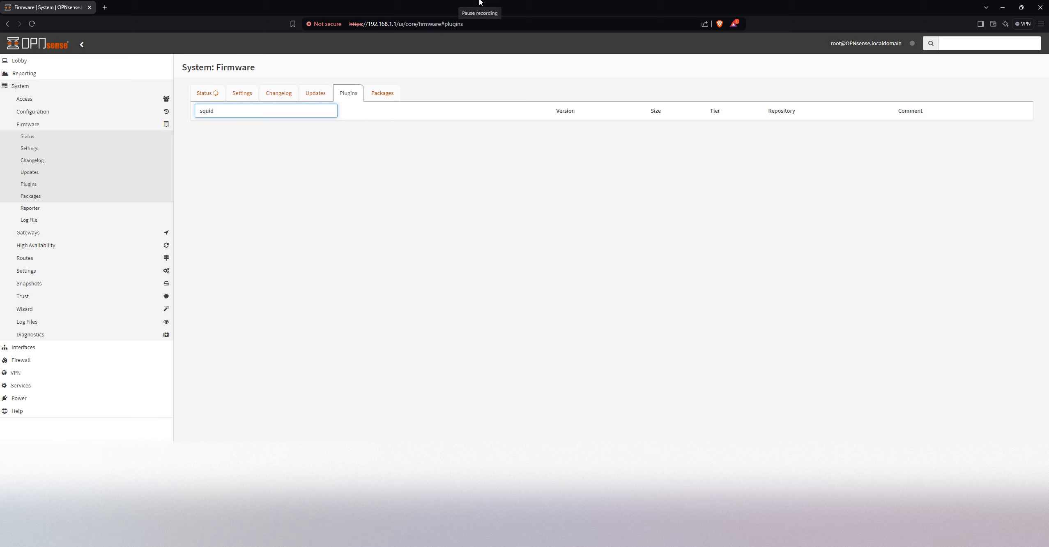
left_click(976, 126)
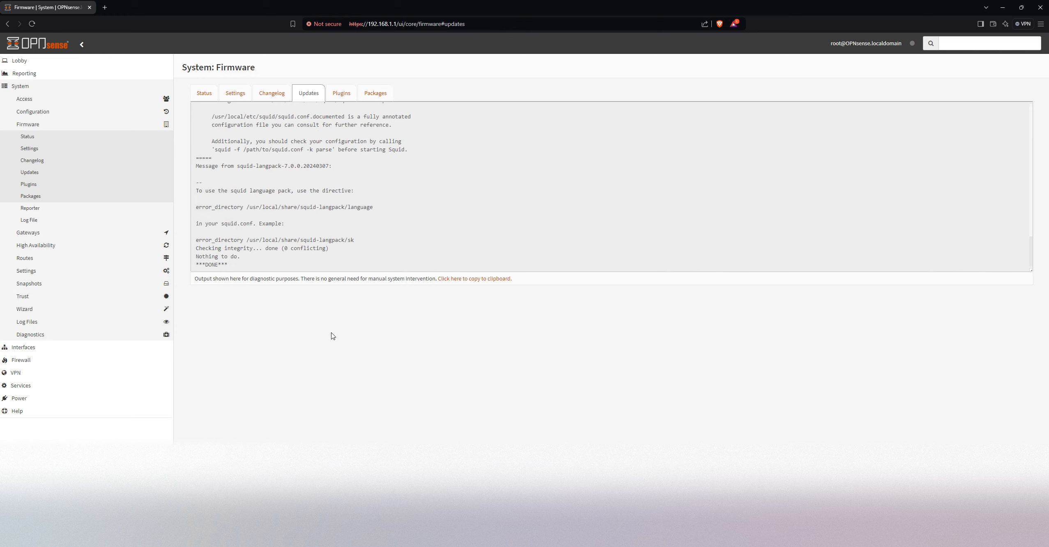
Review the firmware status and the os-squid entry in the plugin list, and clear the name filter
left_click(283, 162)
left_click(204, 93)
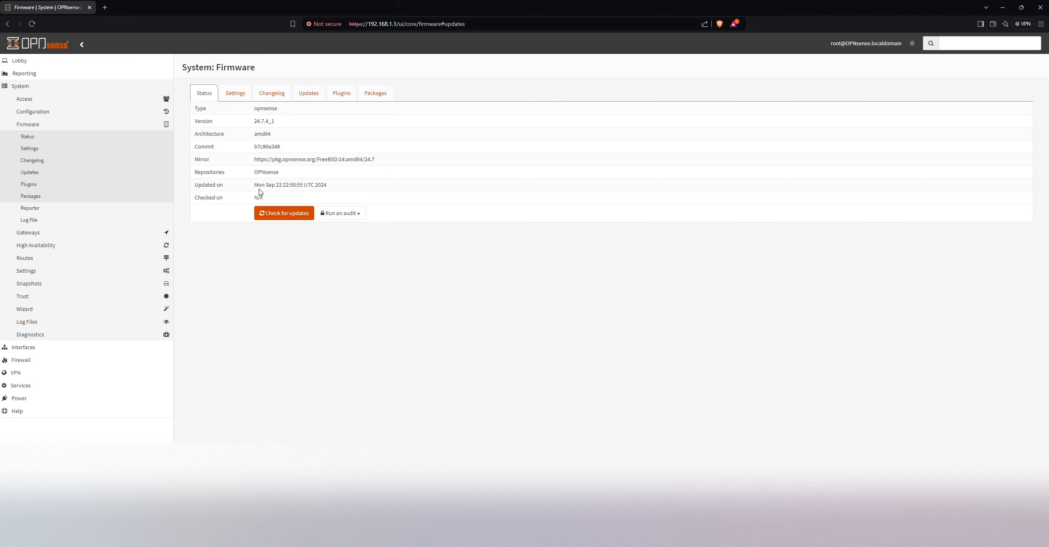
left_click(308, 94)
left_click(338, 94)
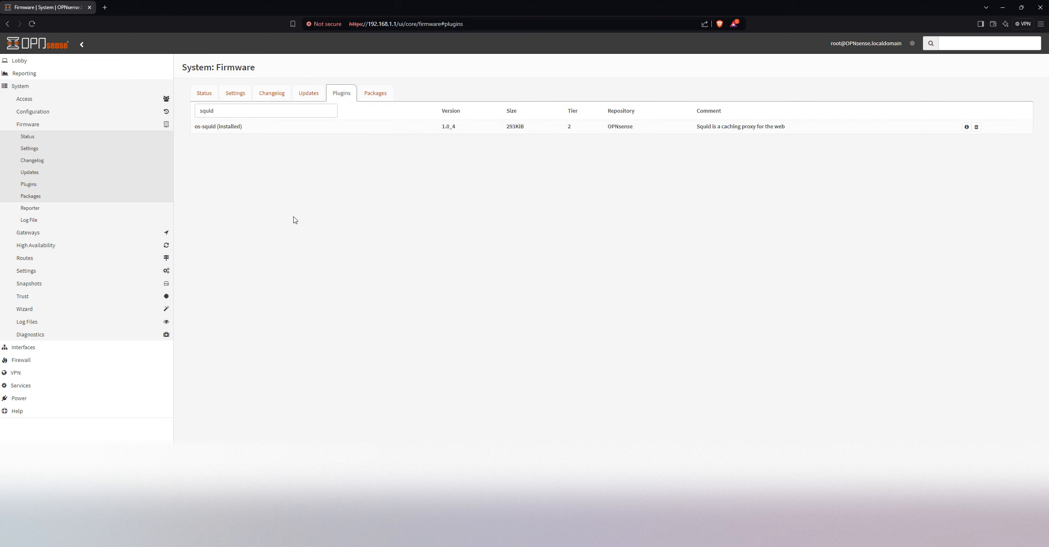
double_click(253, 116)
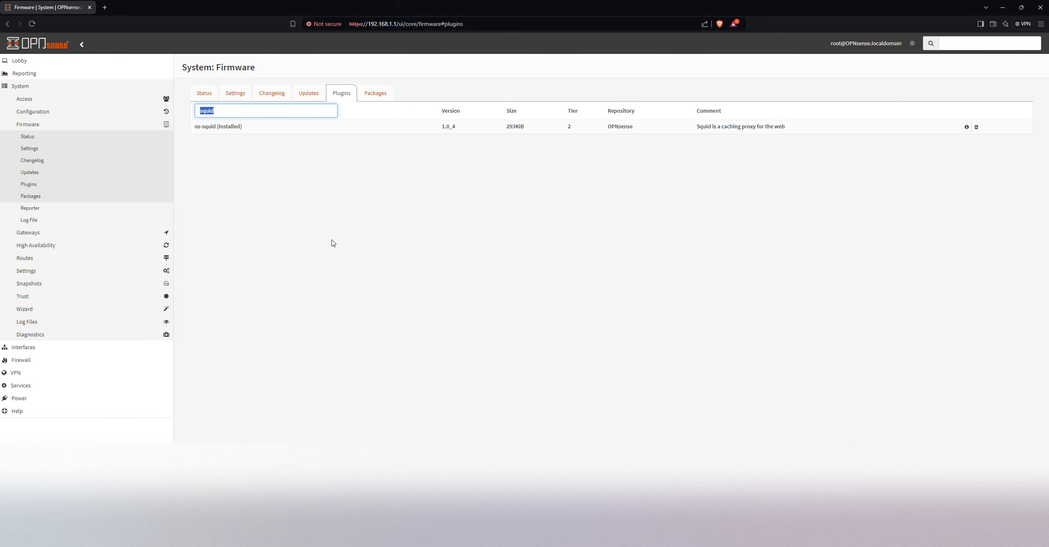
key("BackSpace")
Reload the web interface and open the administration page of the Squid Web Proxy service
left_click(50, 387)
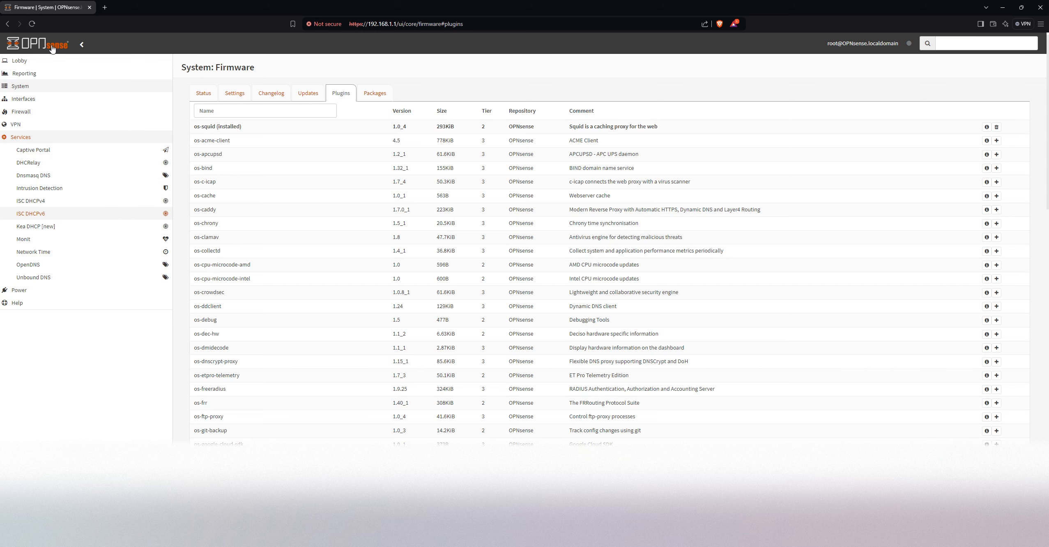
left_click(32, 24)
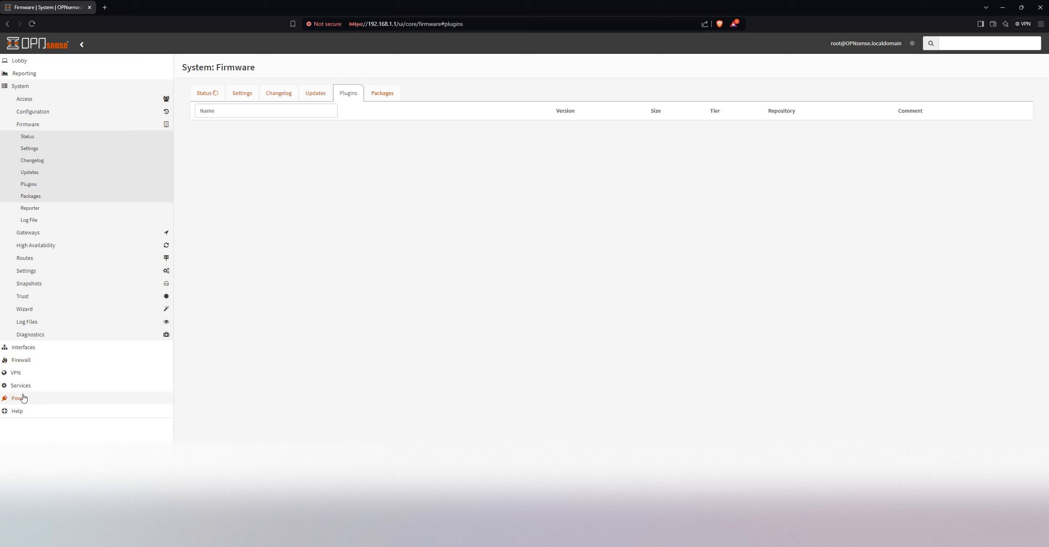
left_click(27, 385)
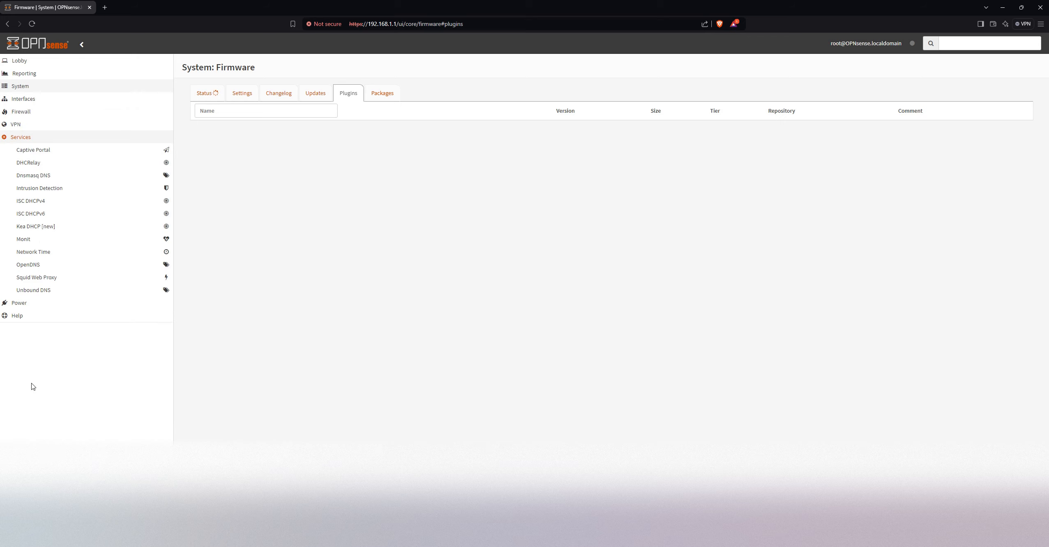
left_click(47, 278)
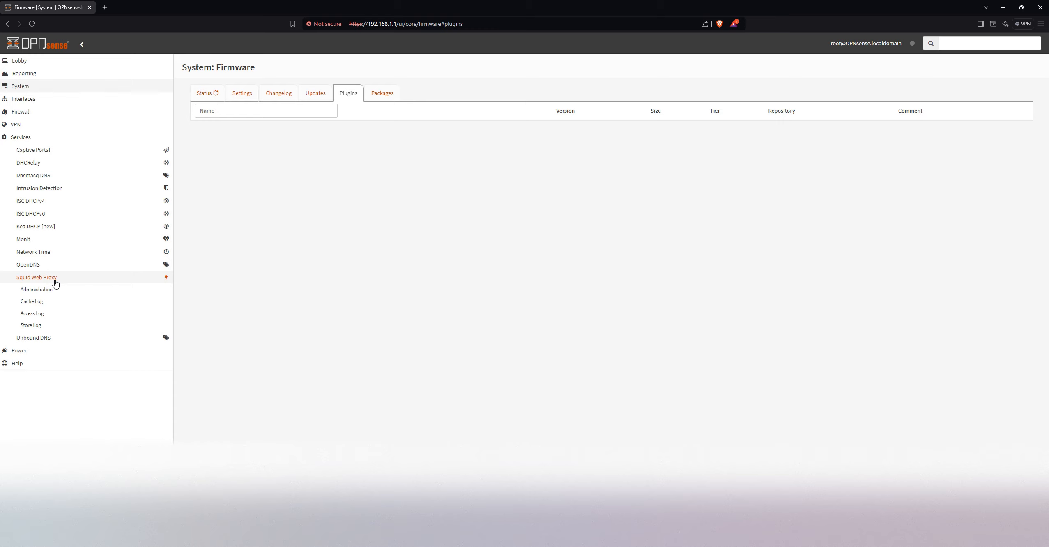
left_click(55, 293)
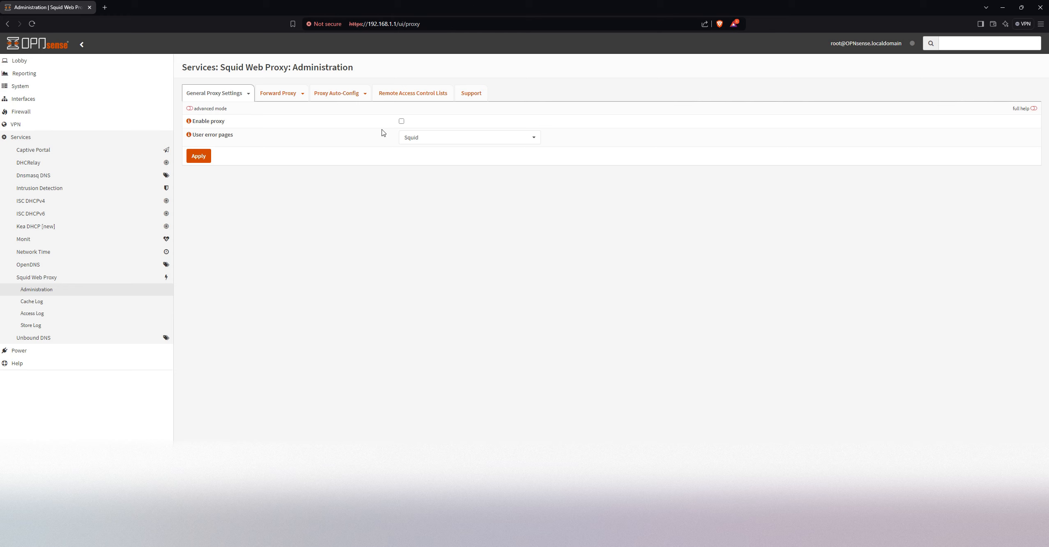
Enable the proxy in the general proxy settings, apply the change, and start the service
left_click(402, 121)
left_click(198, 155)
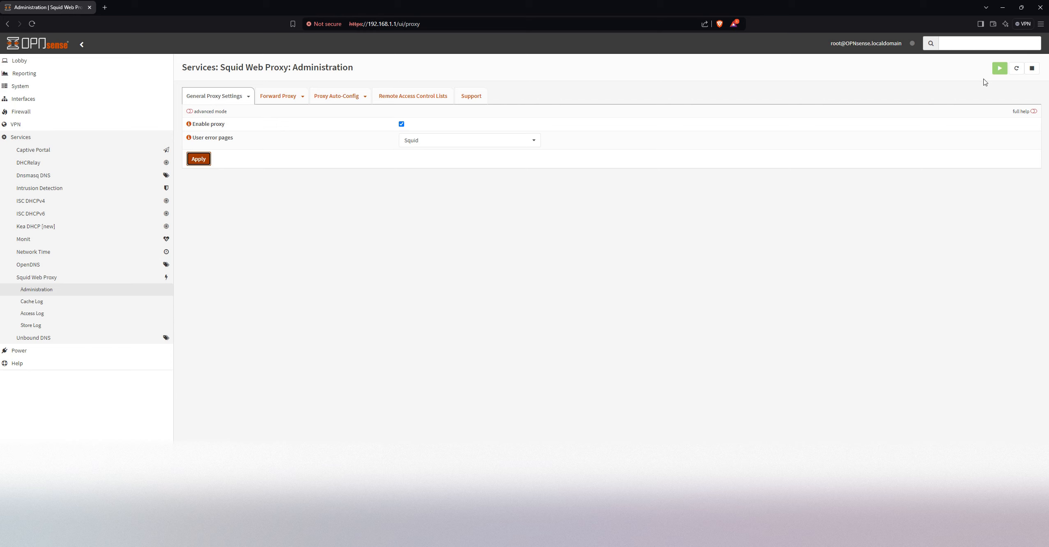
left_click(998, 71)
Turn on advanced mode in the general proxy settings and open the proxy's Remote Access Control Lists
left_click(190, 112)
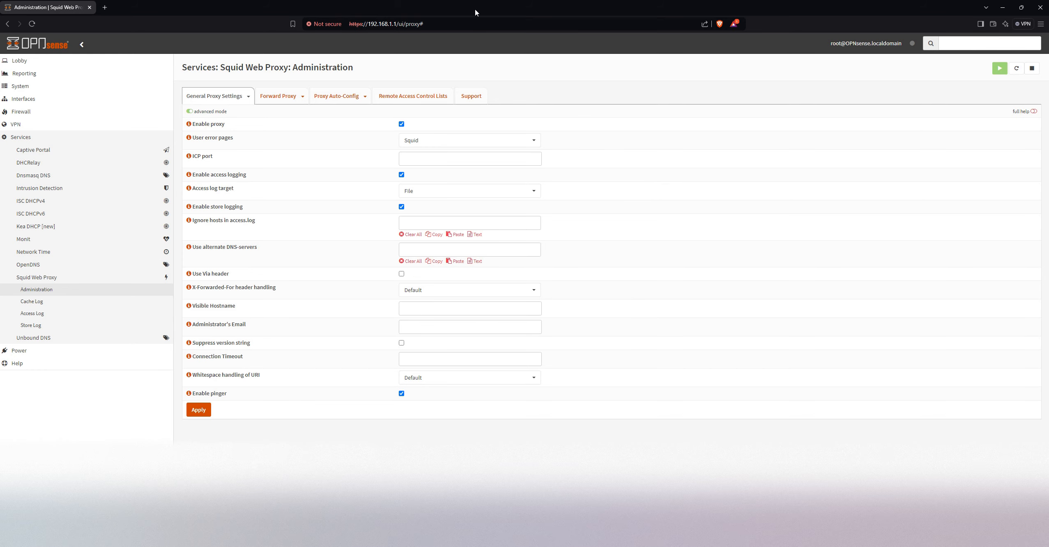
left_click(412, 101)
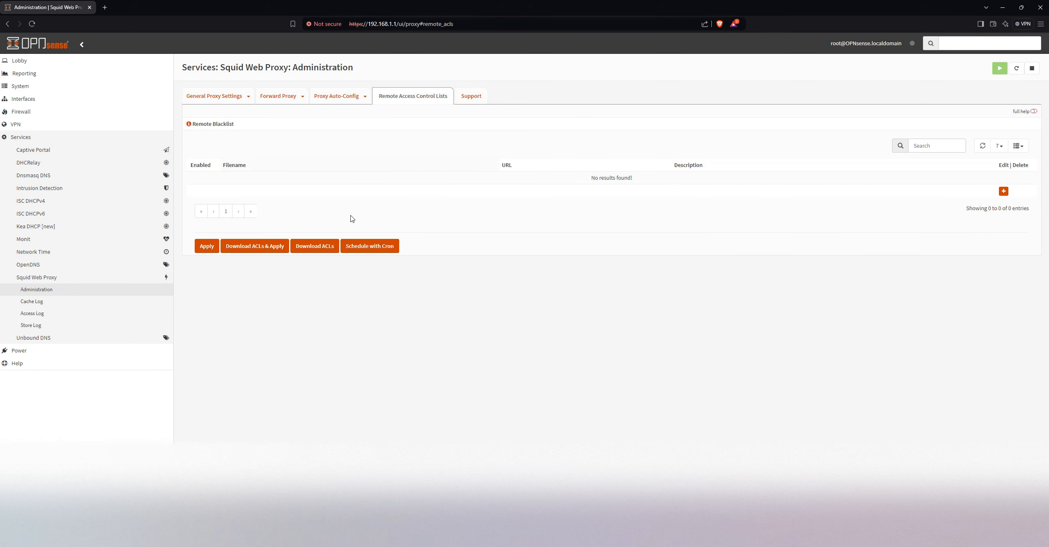
Add a remote blacklist named SocialMedia with URL ftp://ftp.ut-capitole.fr/pub/reseau/cache/squidguard_contrib/social_networks.tar.gz and description "Block List"
left_click(1004, 191)
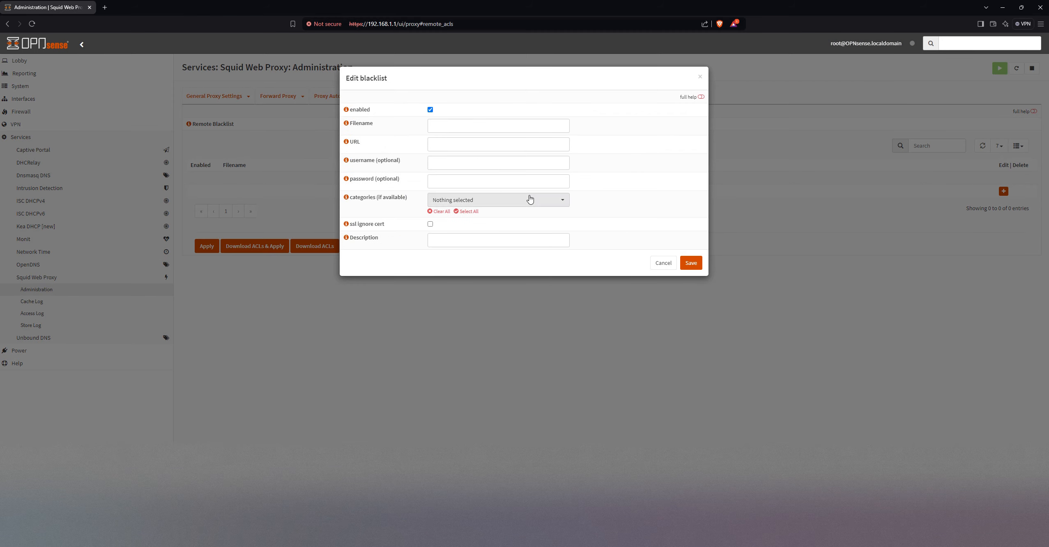
left_click(455, 147)
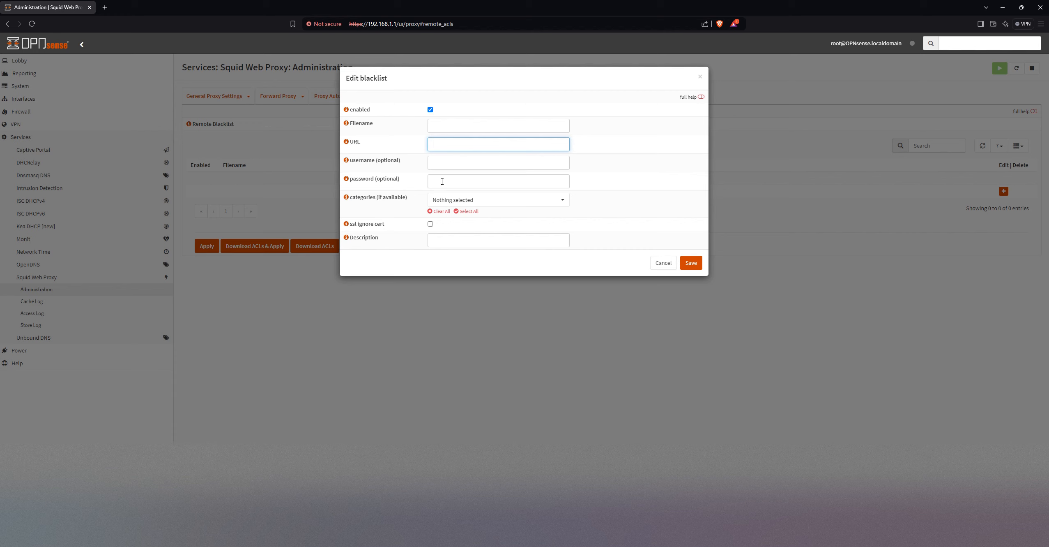
left_click(450, 123)
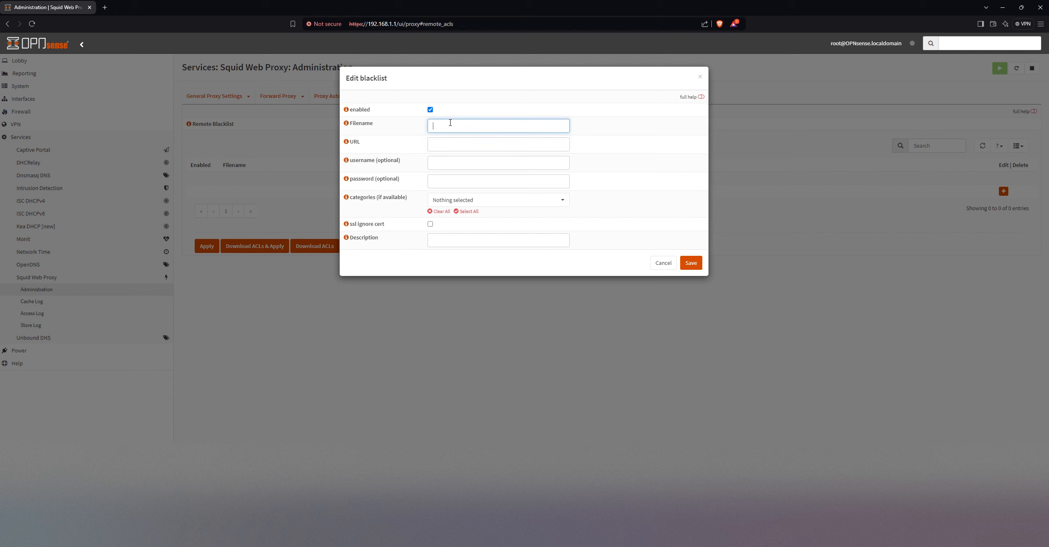
left_click(447, 142)
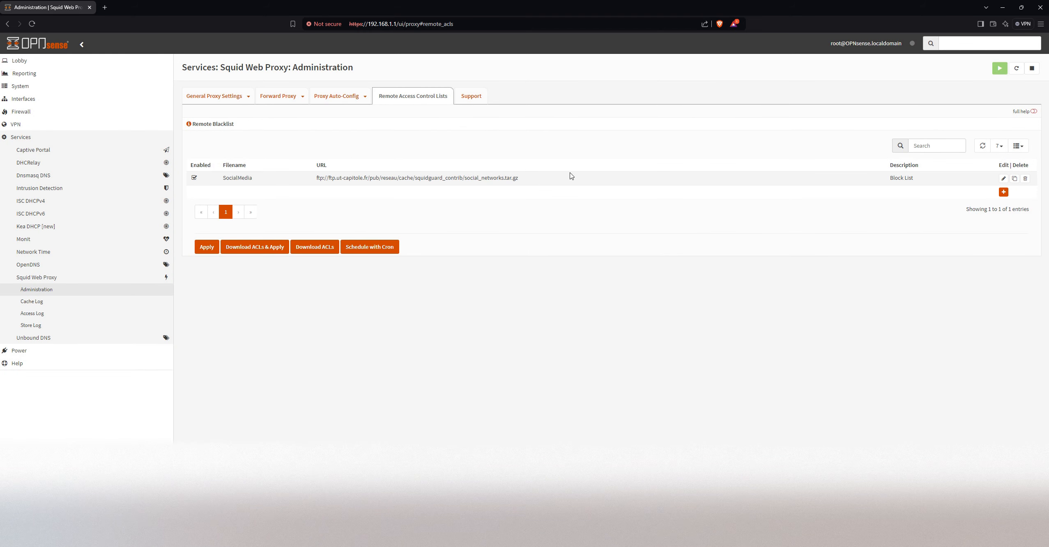
Start a second remote blacklist entry with the URL ftp://ftp.ut-capitole.fr/pub/reseau/cache/squidguard_contrib/games.tar.gz
left_click(1003, 192)
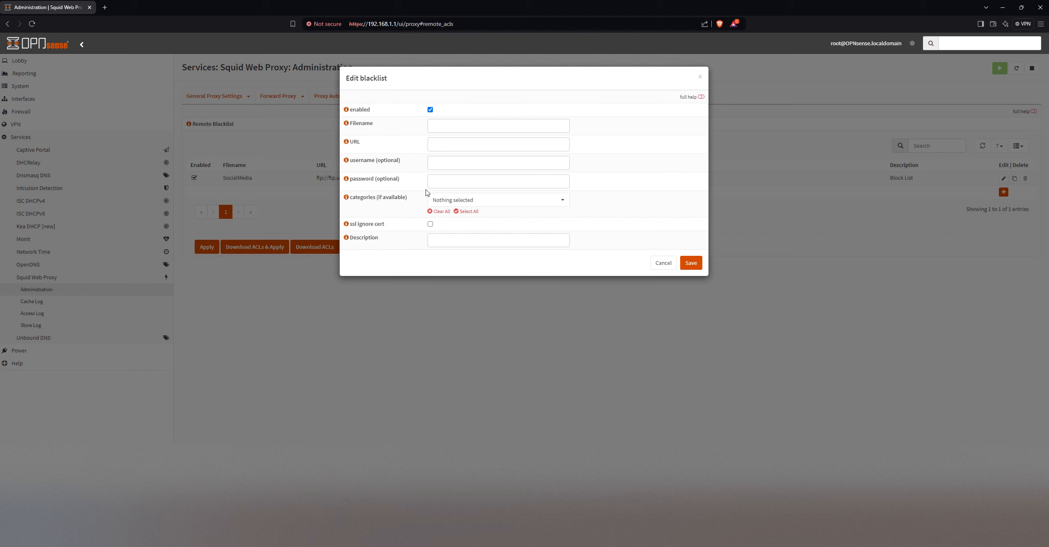
left_click(444, 162)
left_click(441, 142)
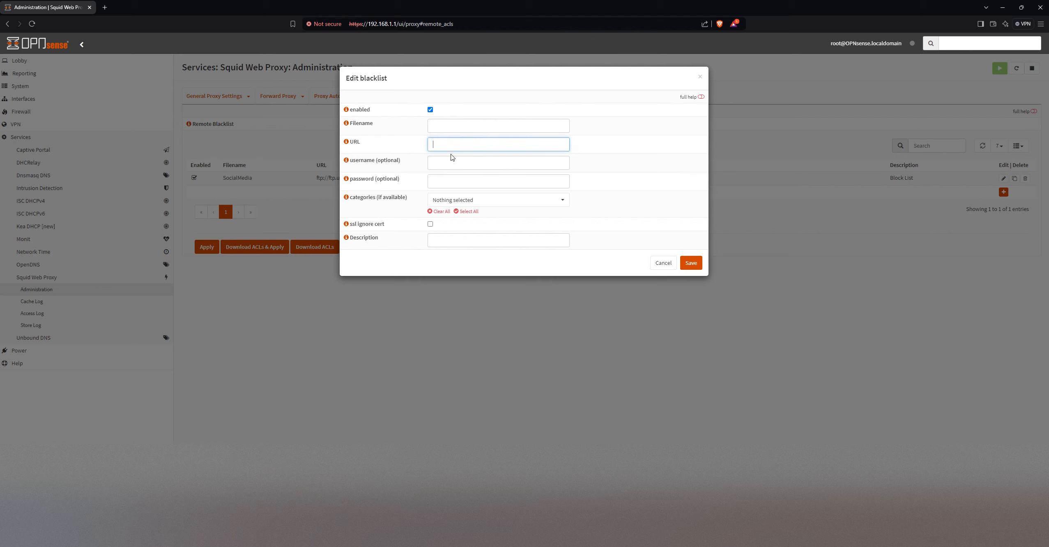
key("ctrl+v")
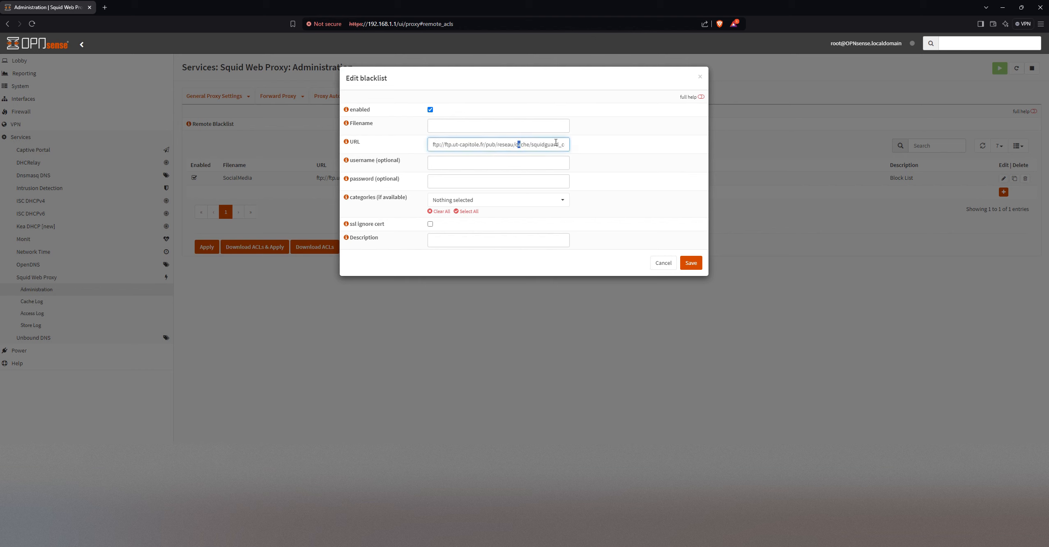
left_click_drag(556, 142, 382, 138)
left_click(380, 133)
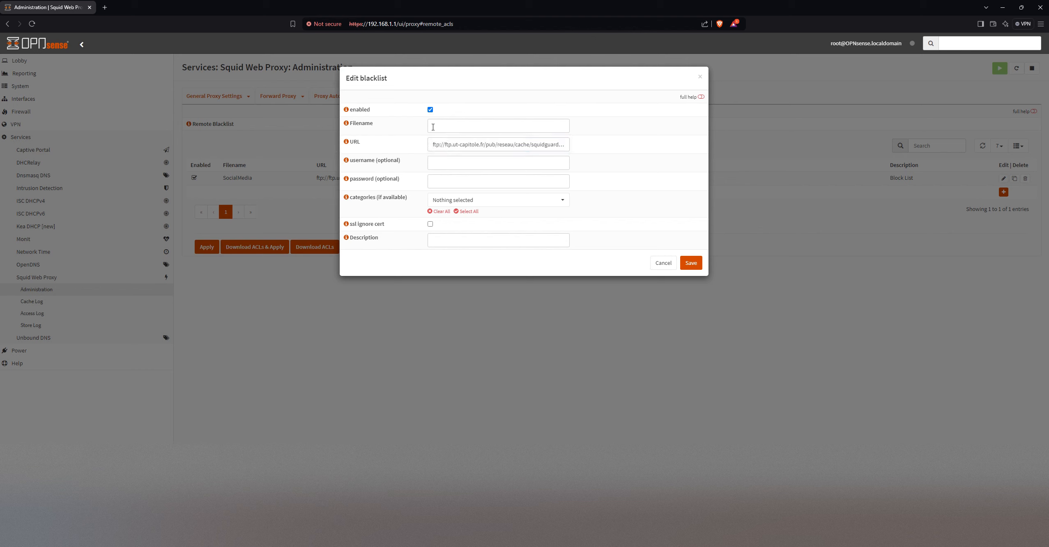
Save the blacklist entry with the filename Games and the description "Block some games"
left_click(435, 127)
type("Games")
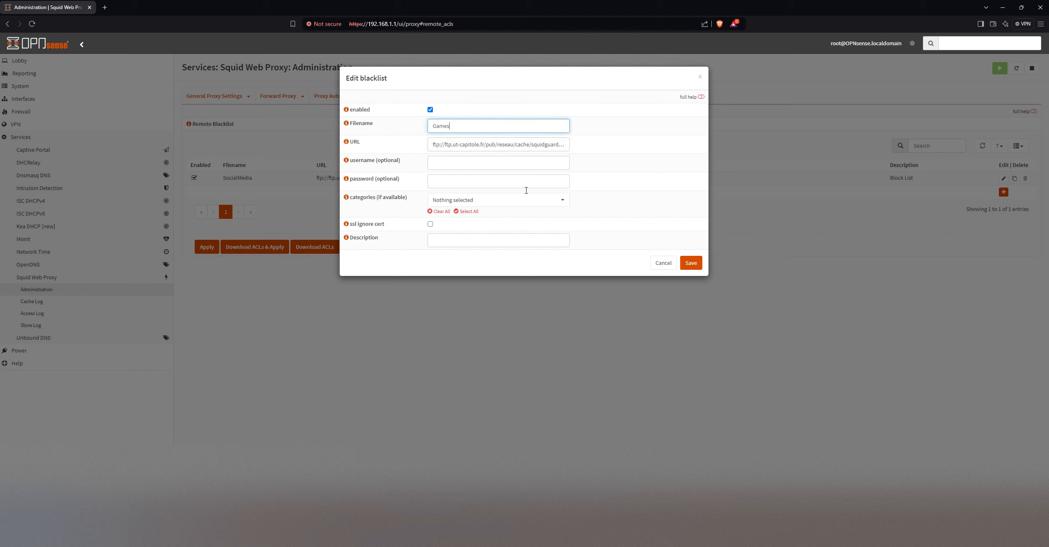
left_click(460, 240)
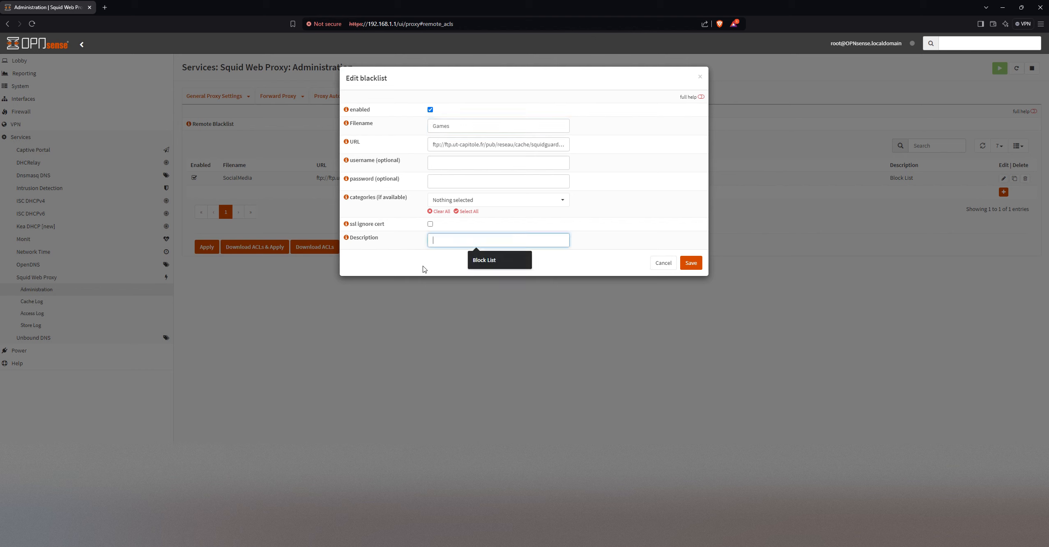
type("Block some games")
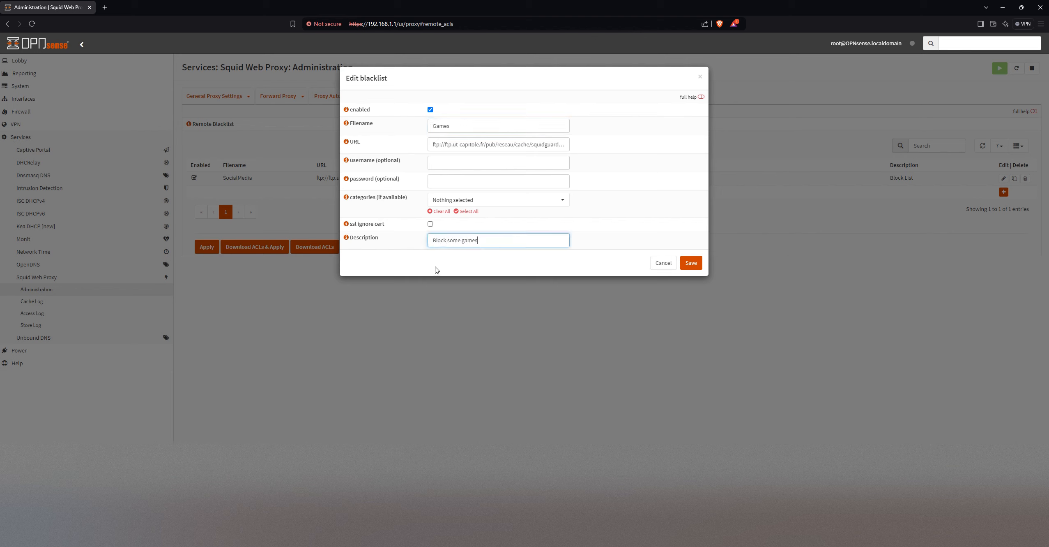
left_click(693, 270)
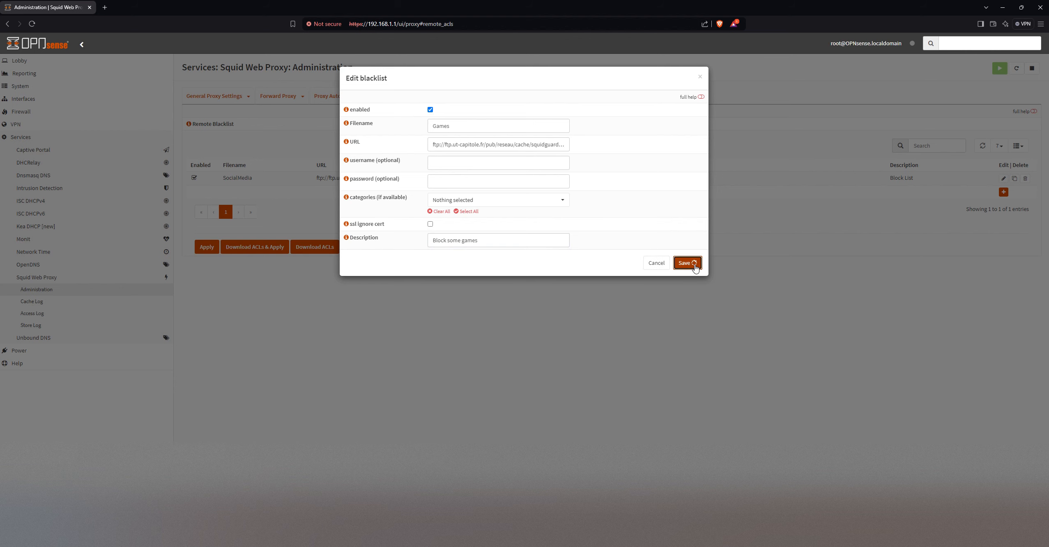
left_click(264, 288)
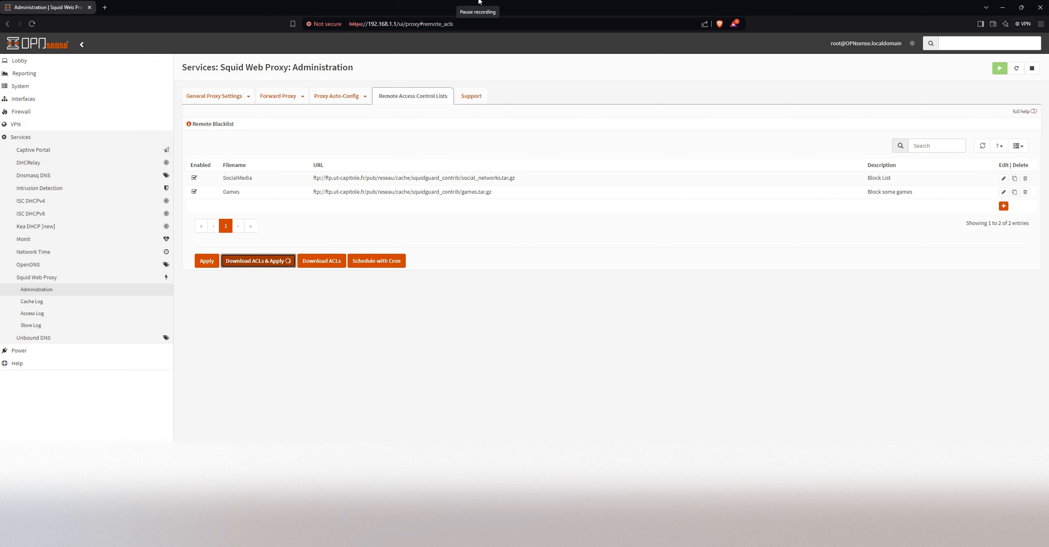
Clear the authentication method and the enforced local group in the forward proxy's authentication settings and apply the settings
left_click(305, 98)
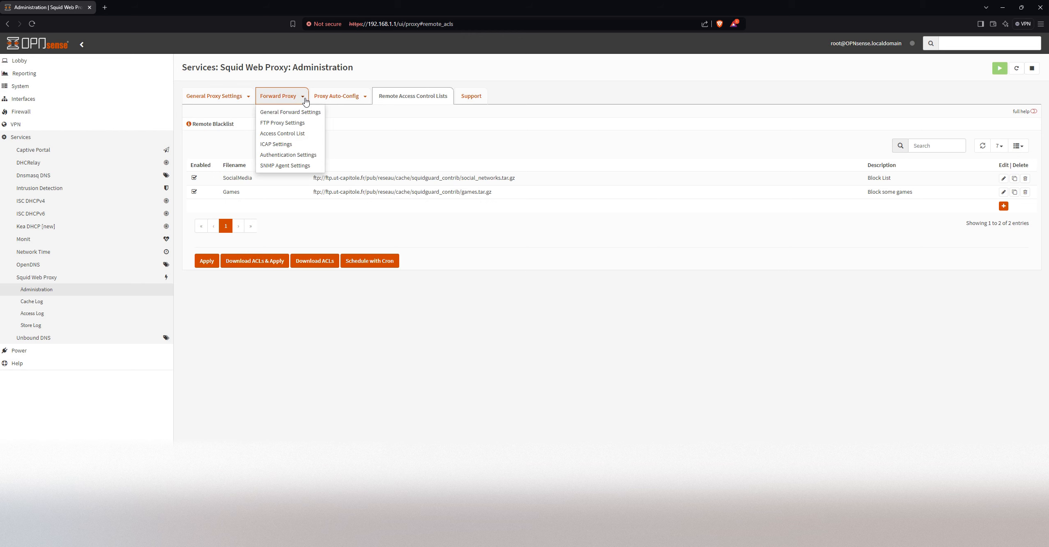
left_click(308, 156)
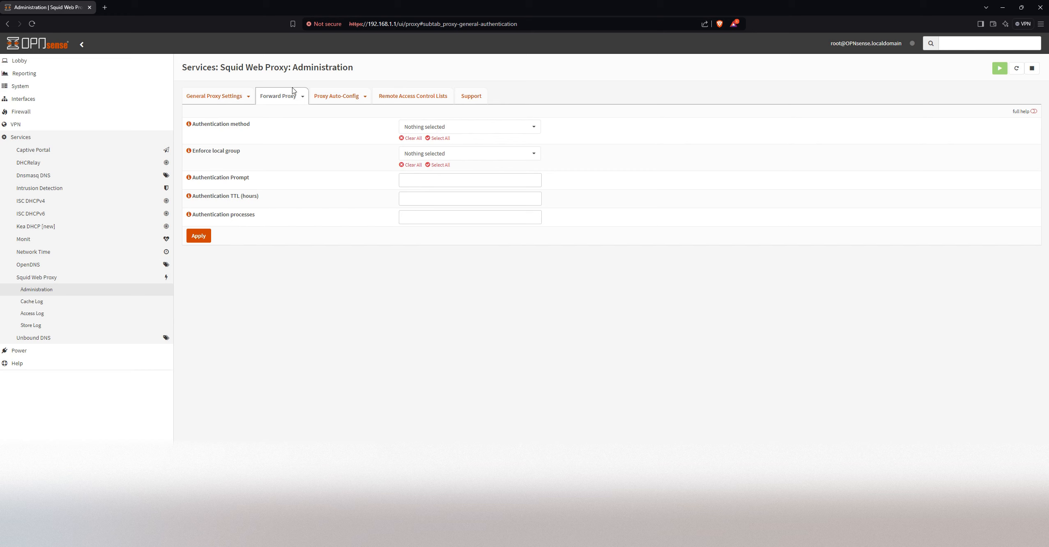
left_click(303, 97)
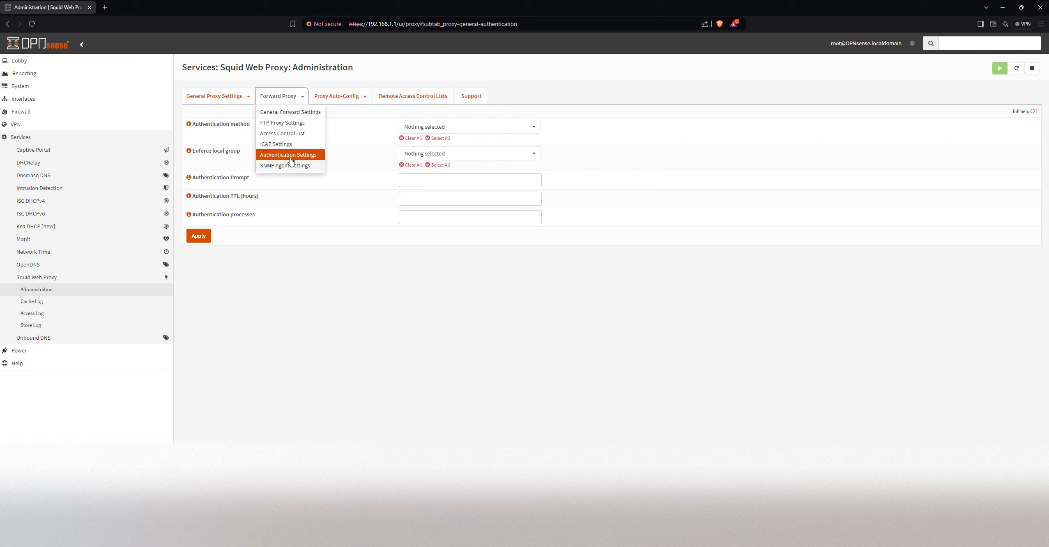
left_click(296, 257)
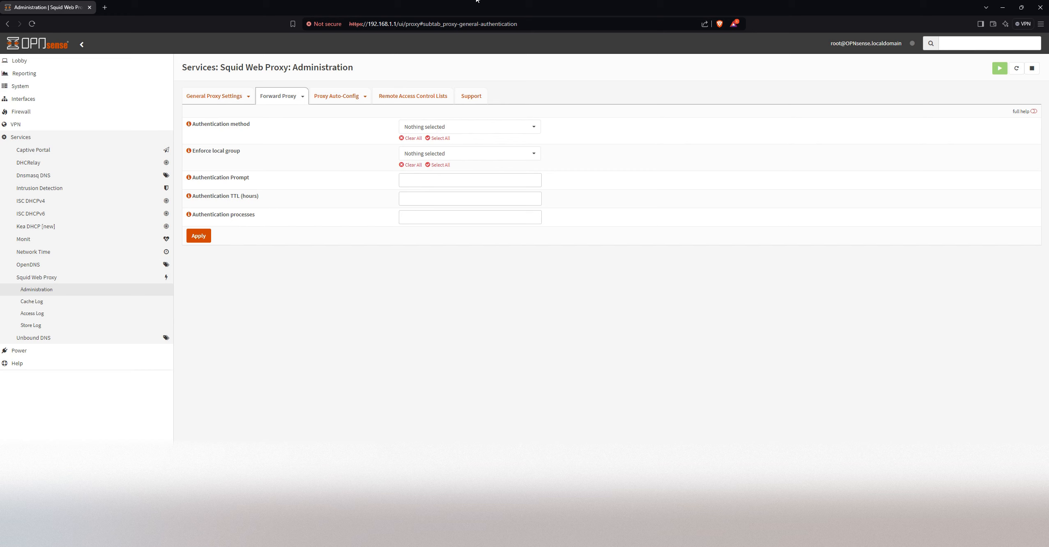
left_click(411, 138)
left_click(411, 164)
left_click(199, 235)
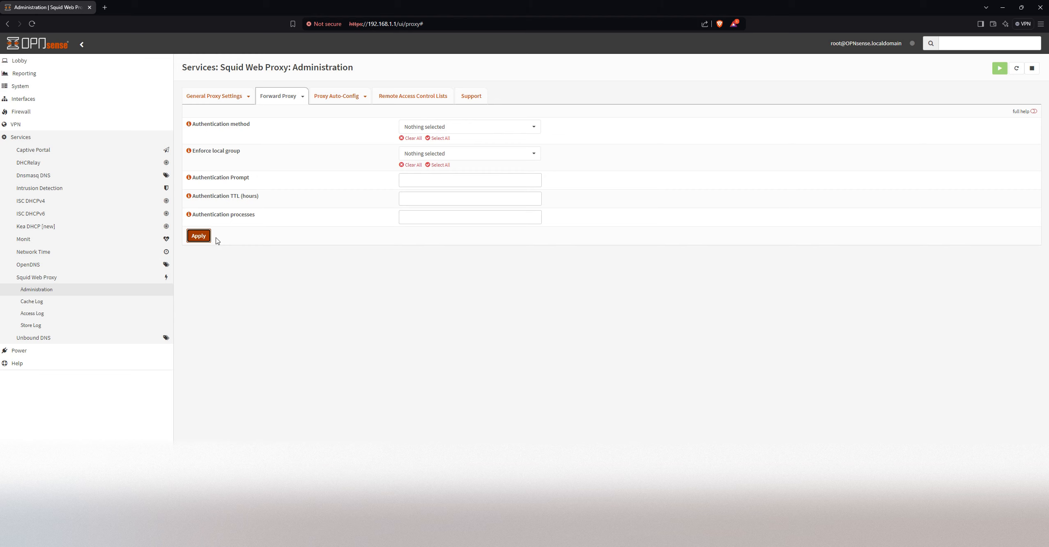
left_click(193, 240)
Review the general proxy settings and the related settings pages available for the proxy
left_click(232, 98)
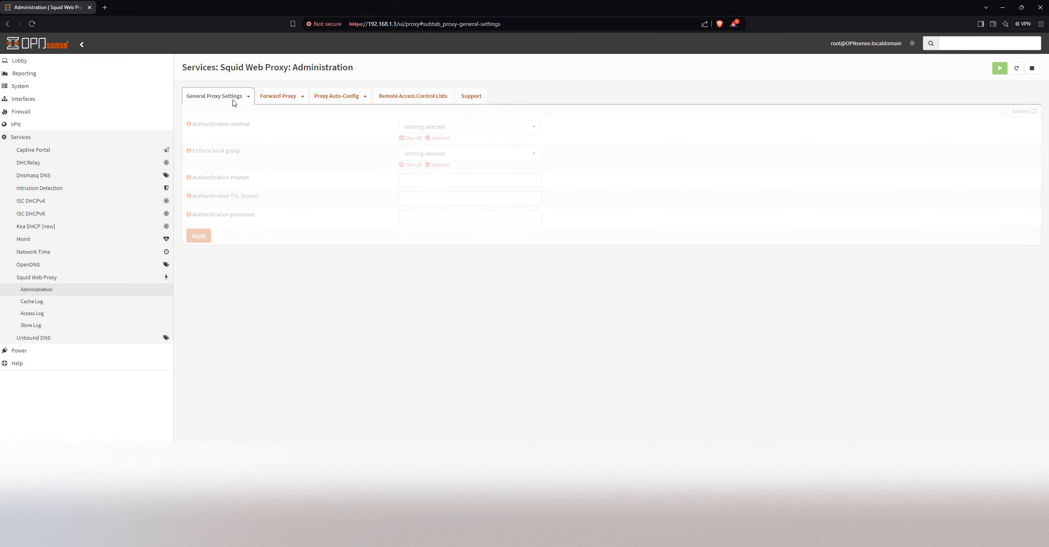
left_click(249, 100)
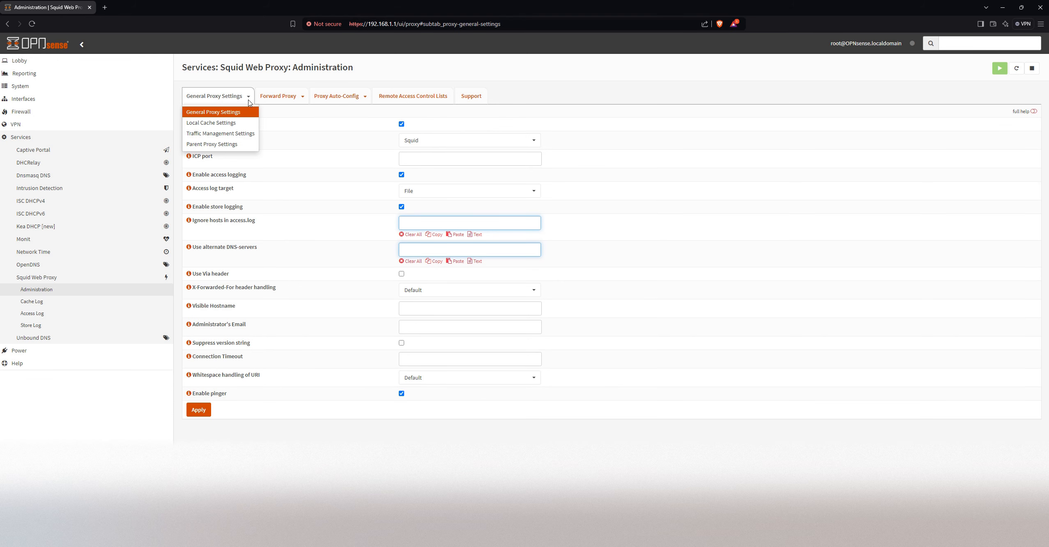
left_click(676, 134)
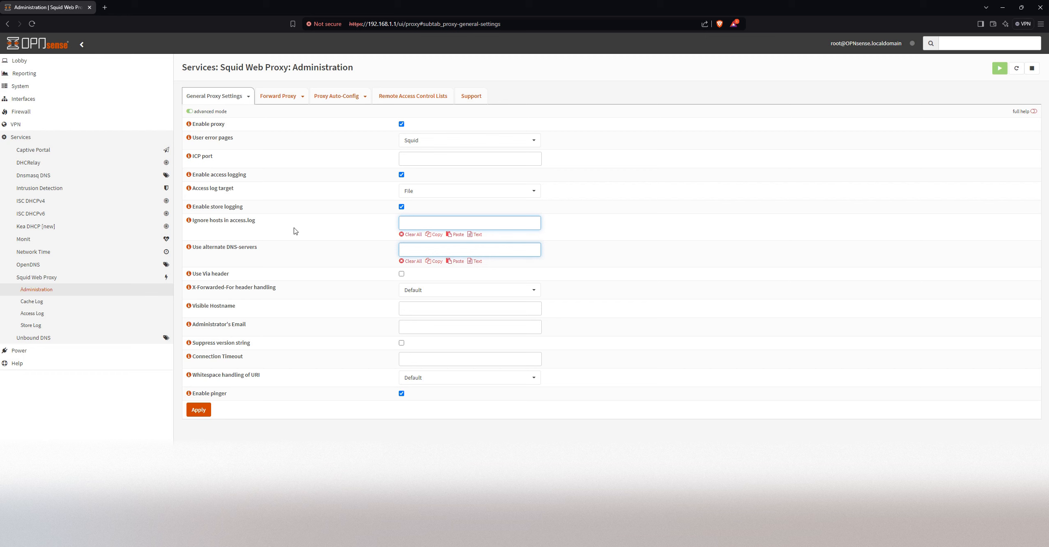
Add a new firewall rule for the LAN interface with its action set to Block
left_click(30, 117)
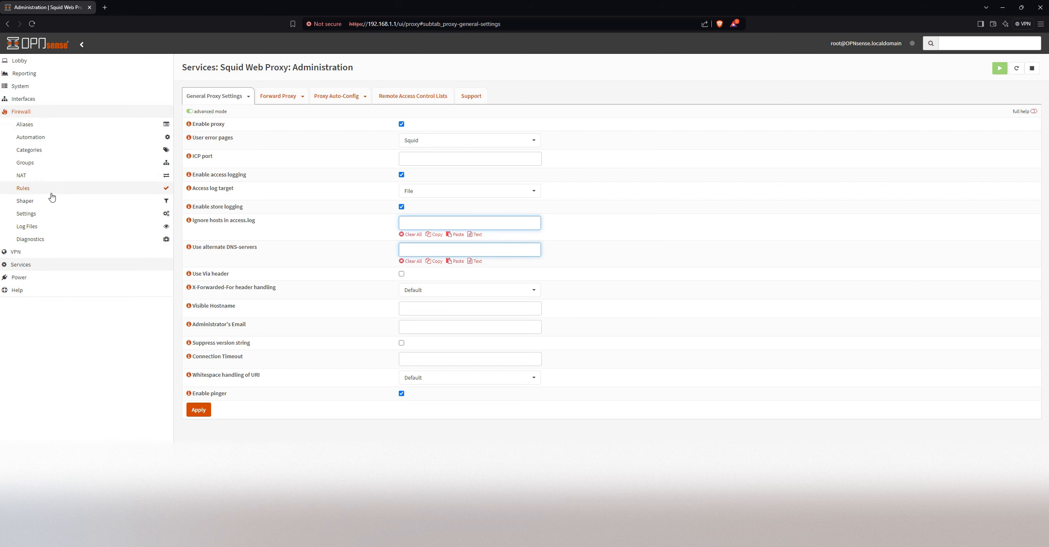
left_click(49, 193)
left_click(41, 212)
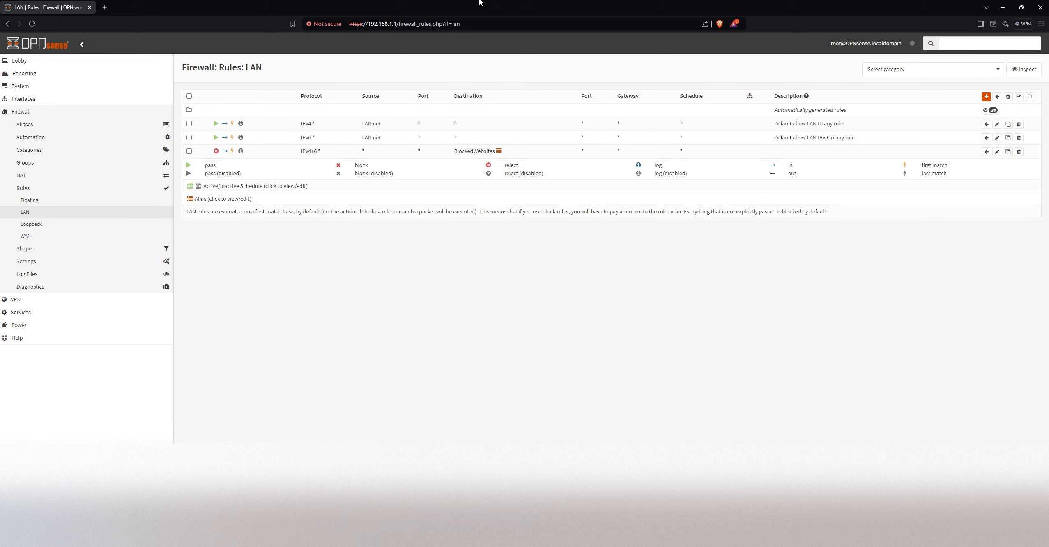
left_click(986, 97)
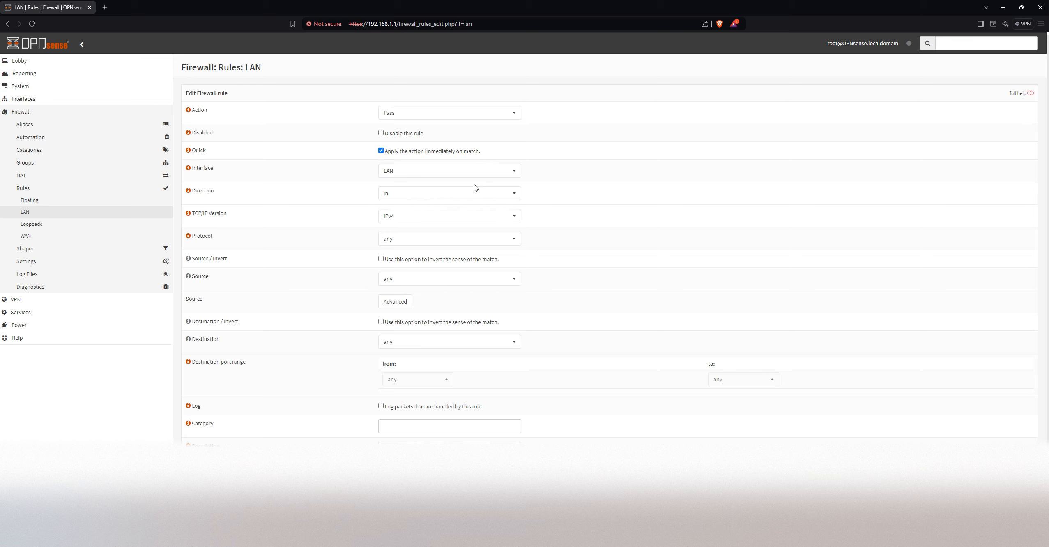
left_click(447, 115)
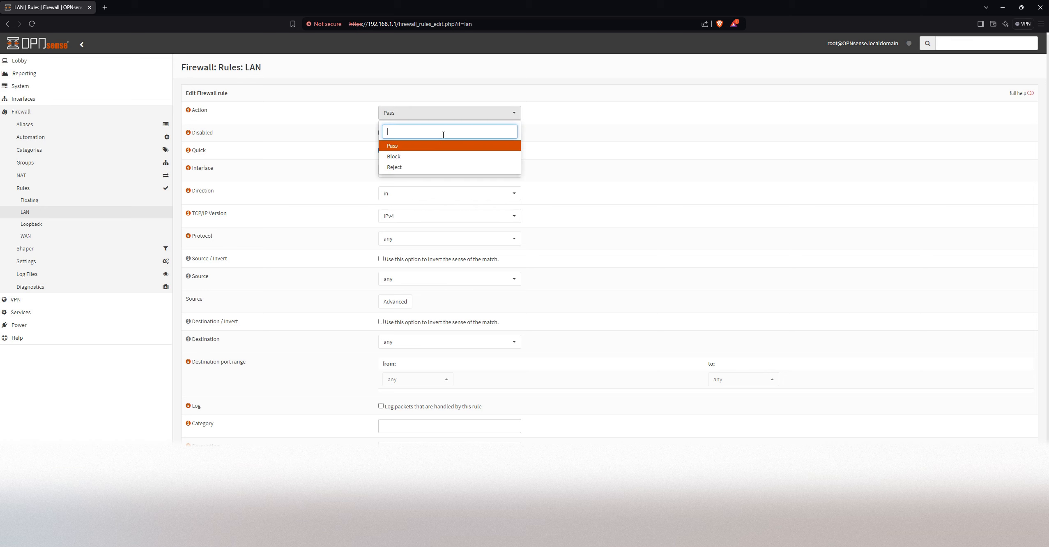
left_click(421, 157)
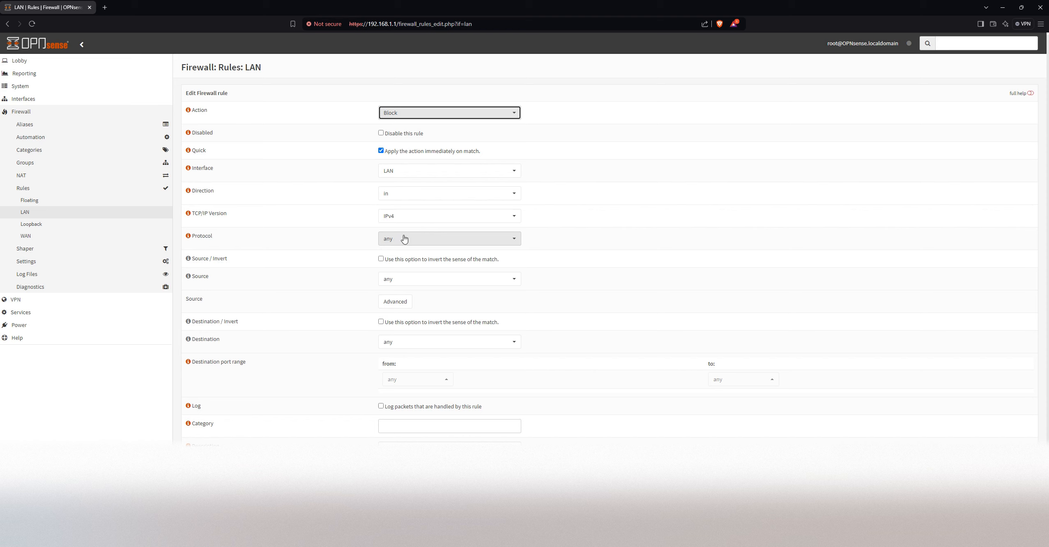
Set the LAN rule's protocol to TCP/UDP and keep its destination at any
left_click(414, 244)
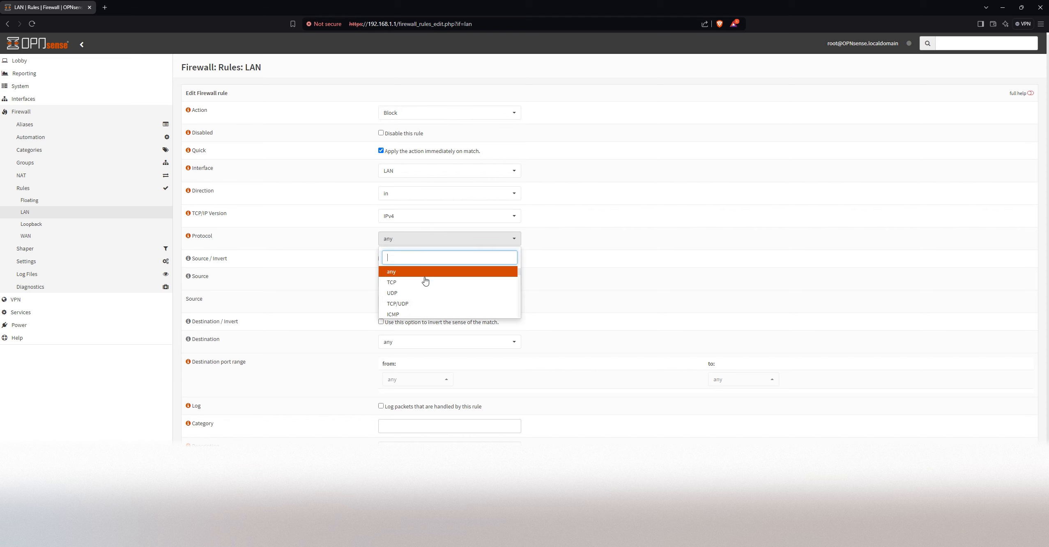
left_click(407, 304)
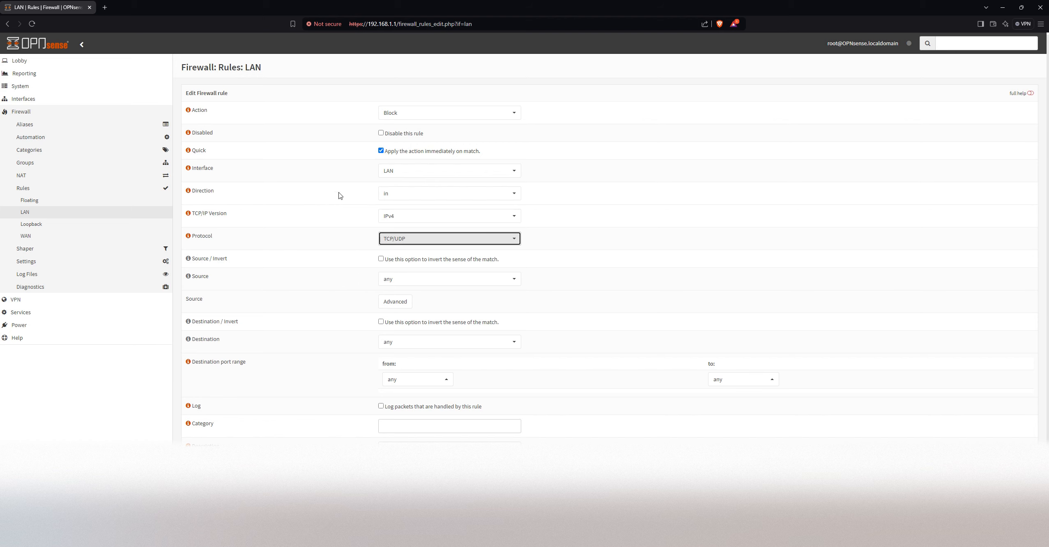
scroll(336, 234, "down", 2)
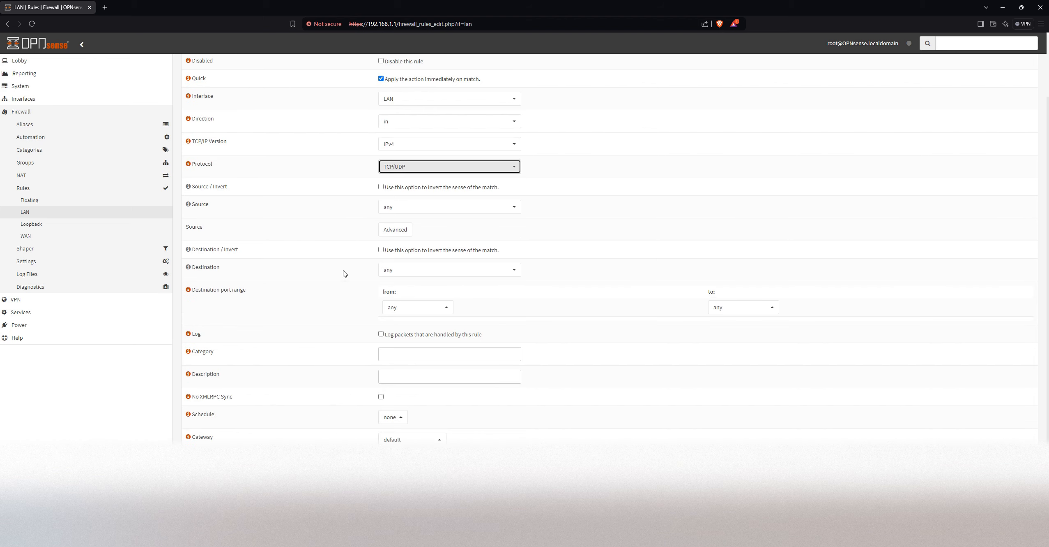
left_click(441, 274)
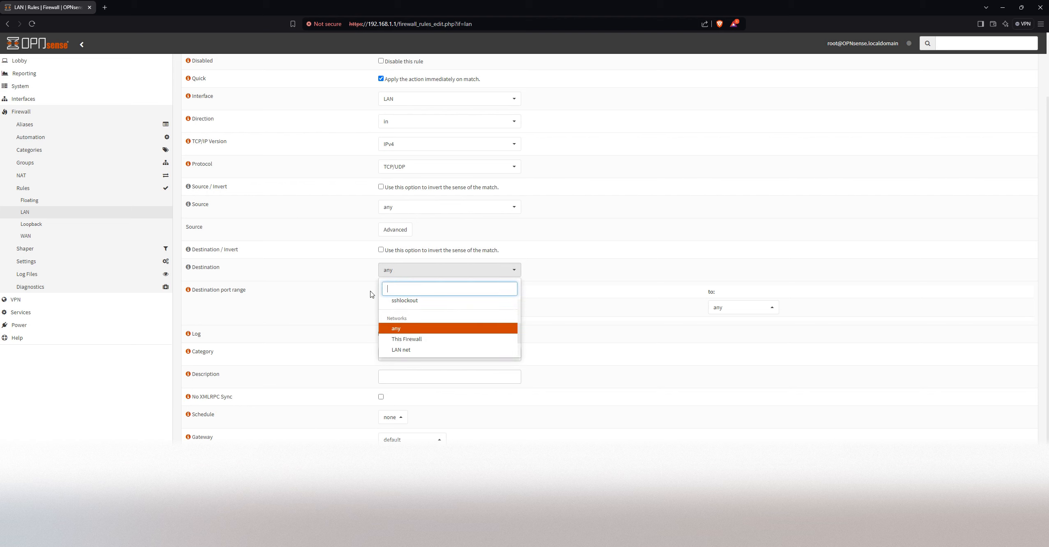
left_click(348, 290)
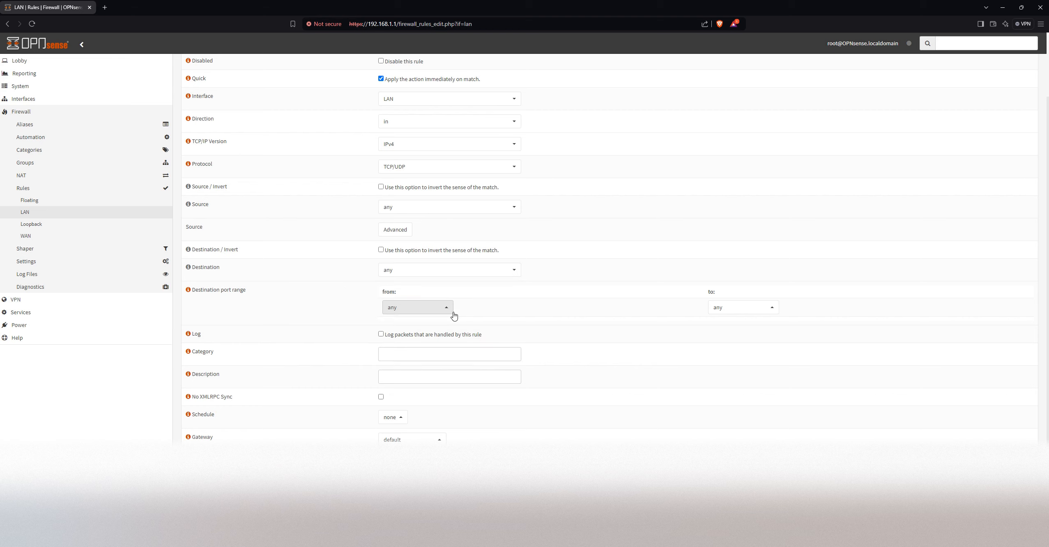
Set the new LAN rule's destination port range to HTTP
left_click(424, 309)
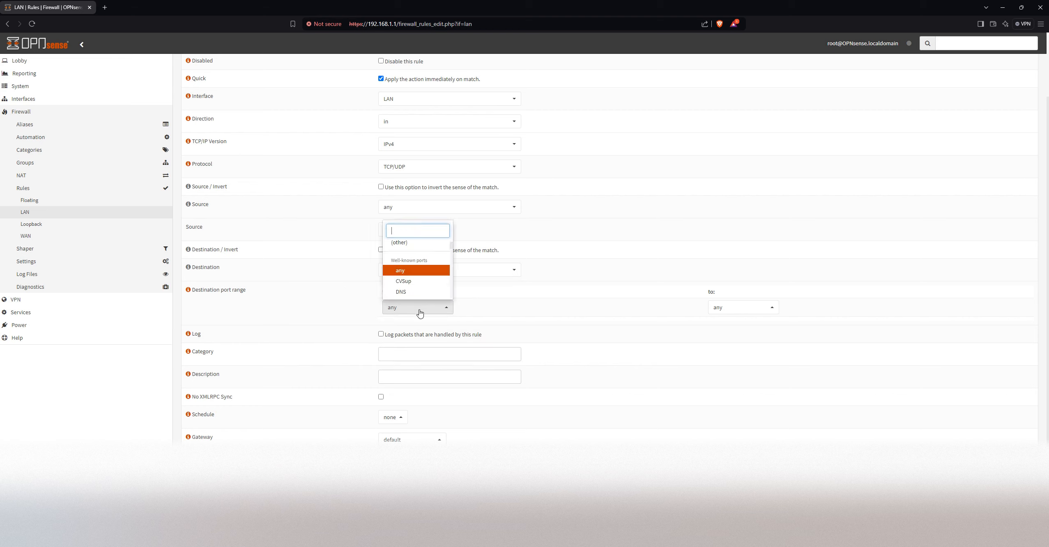
scroll(414, 282, "down", 3)
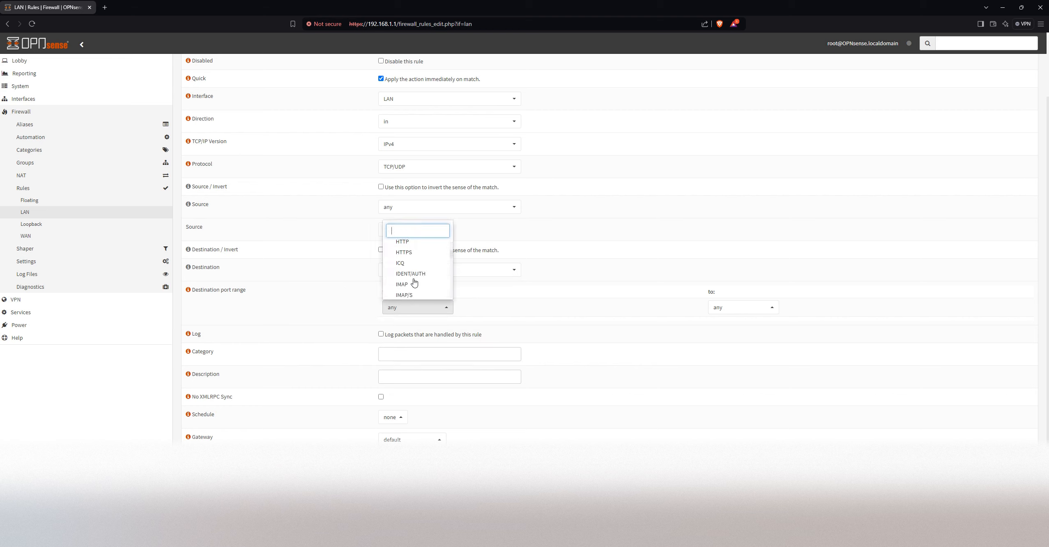
left_click(409, 242)
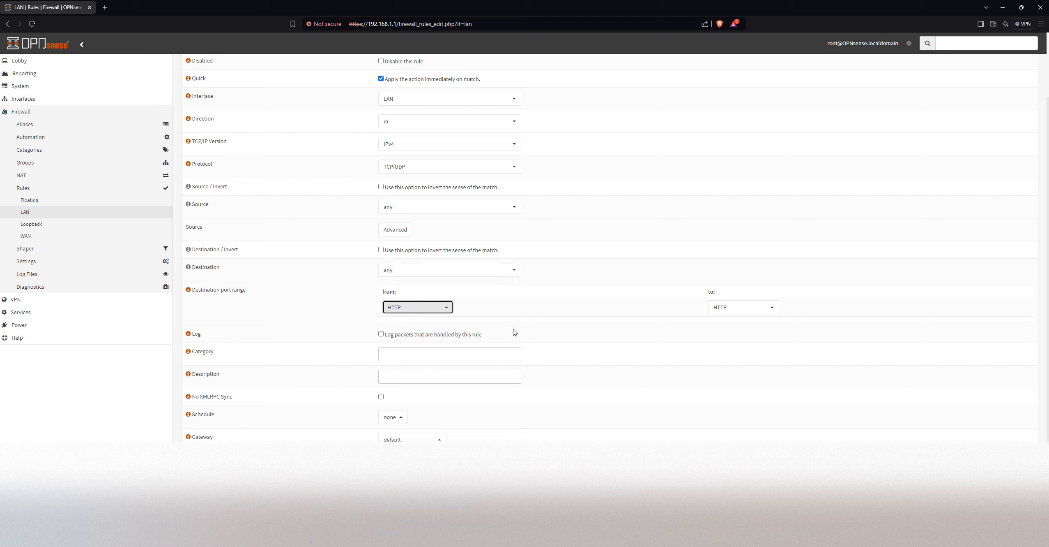
Give the HTTP rule the category and description "Block Proxy Bypass" and save it
left_click(435, 357)
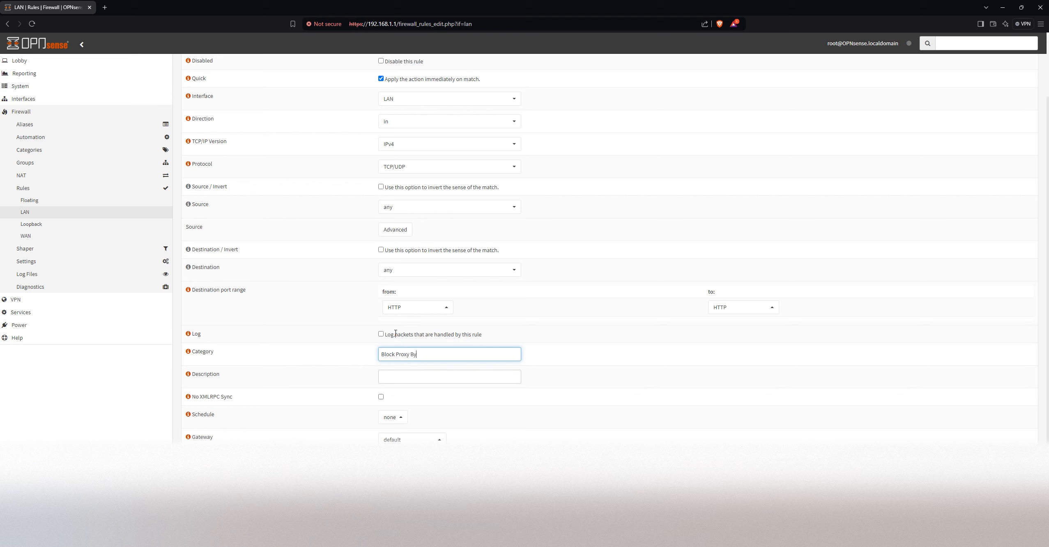
type("pass")
key("Return")
key("Tab")
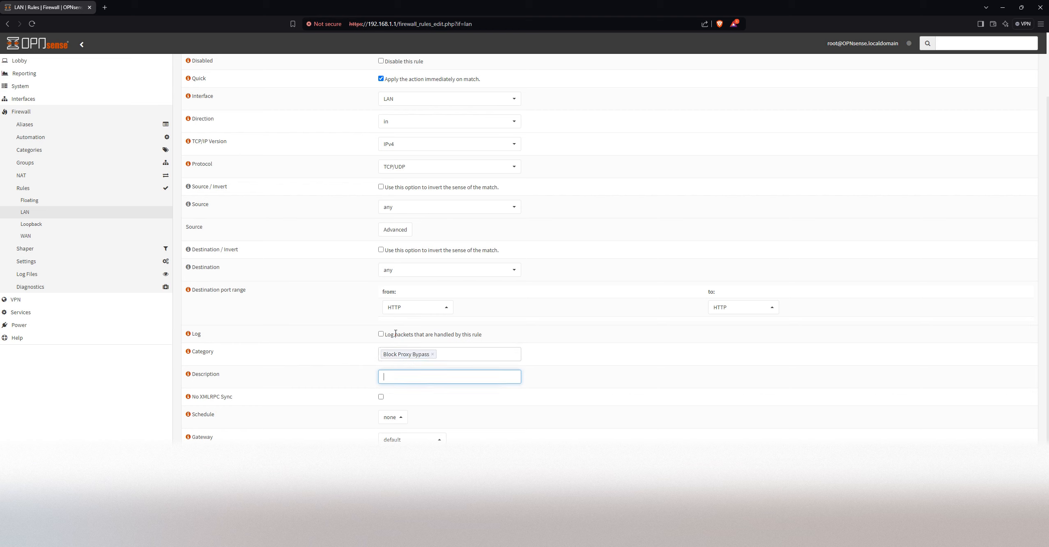
type("Block Proxy Bypass")
key("Return")
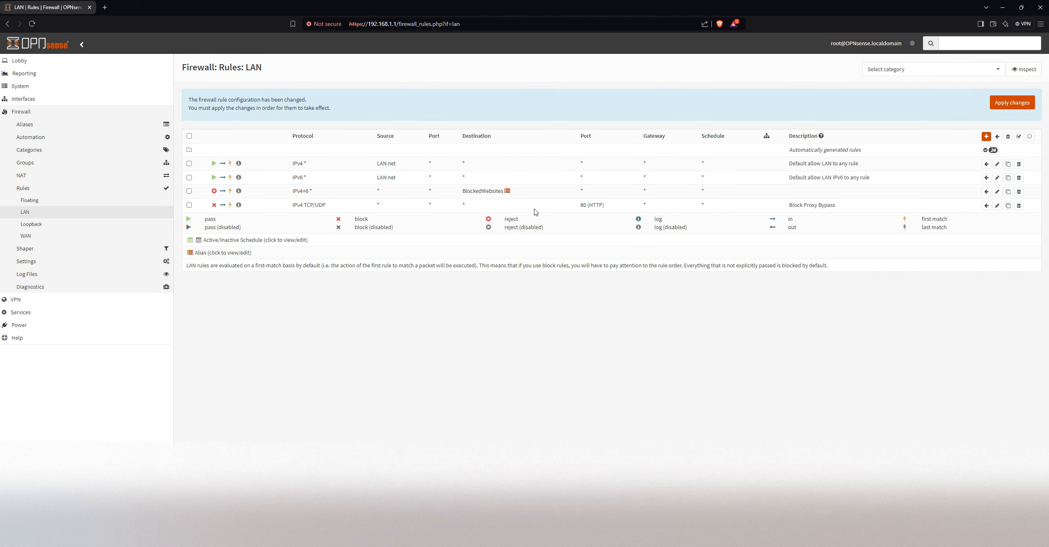
Add another LAN rule with action Block and protocol TCP/UDP, keeping its destination at any
left_click(986, 136)
left_click(418, 117)
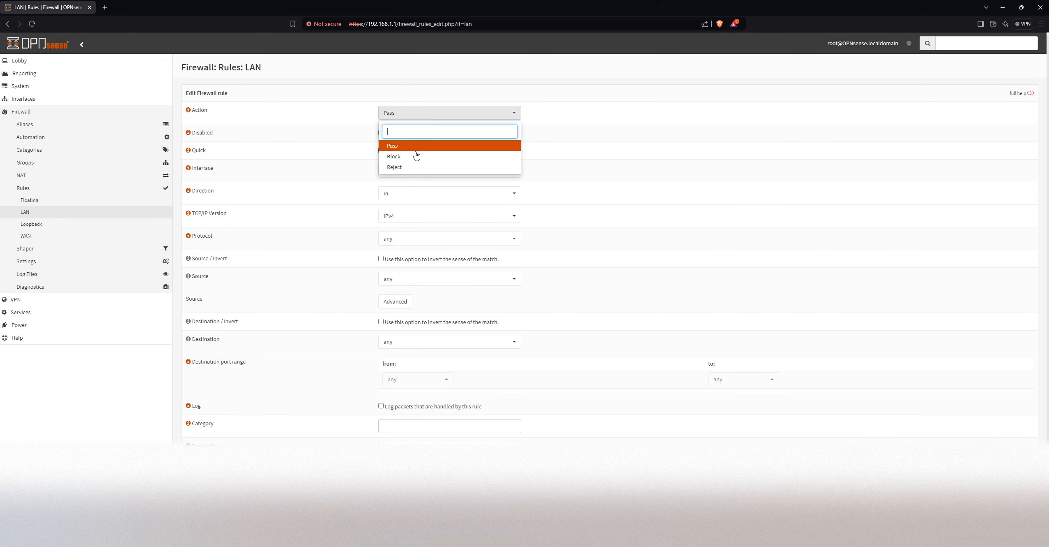
left_click(415, 157)
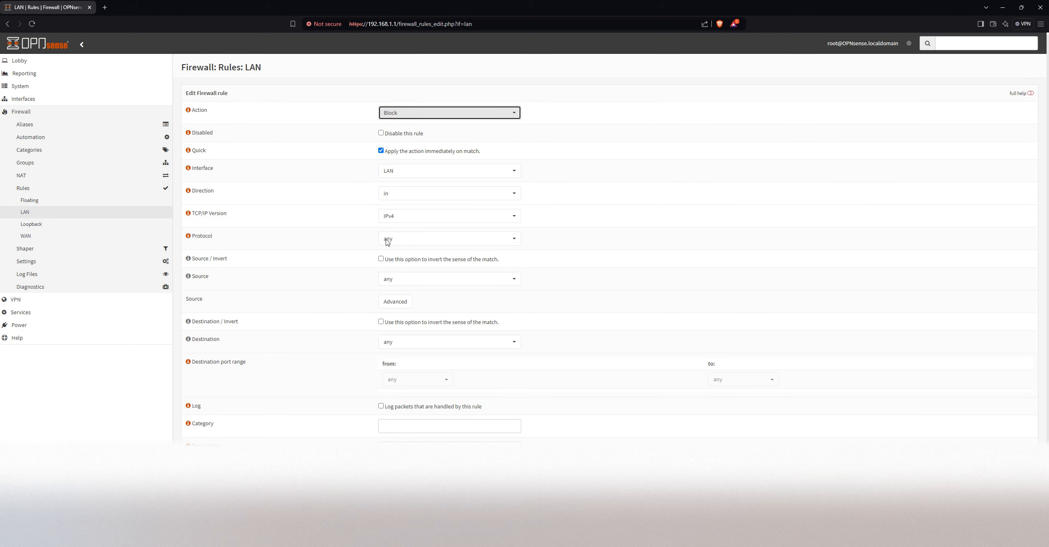
left_click(450, 241)
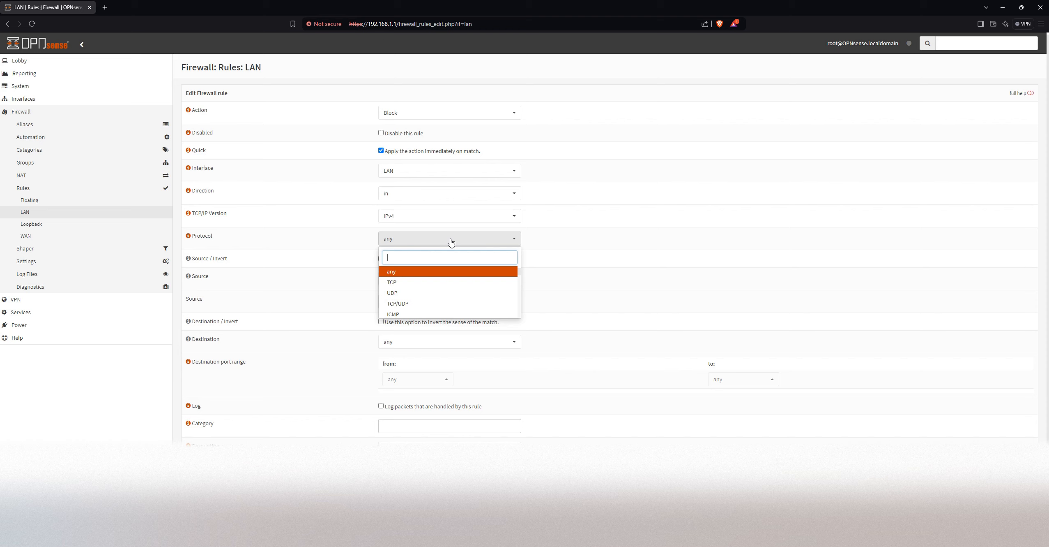
left_click(420, 305)
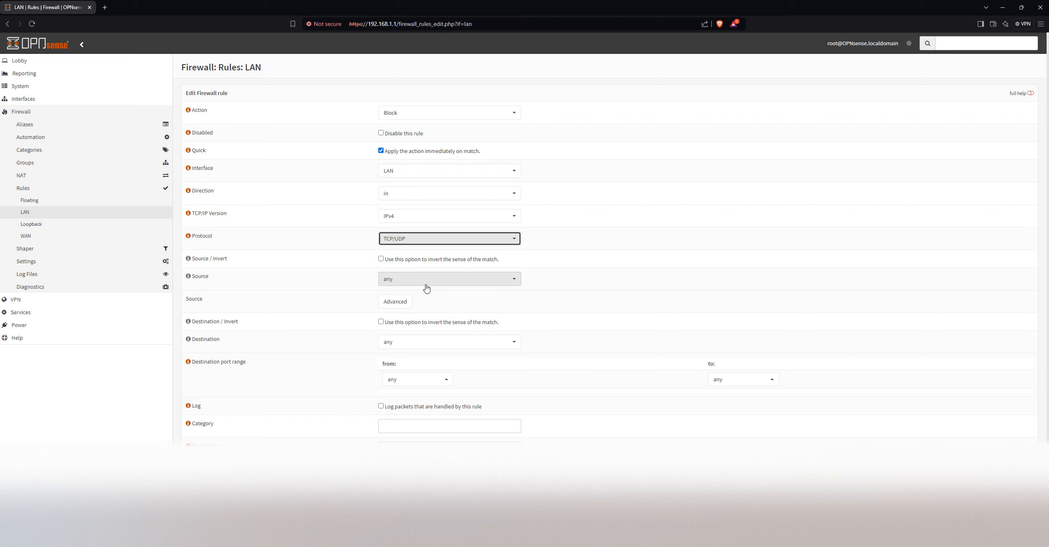
left_click(419, 345)
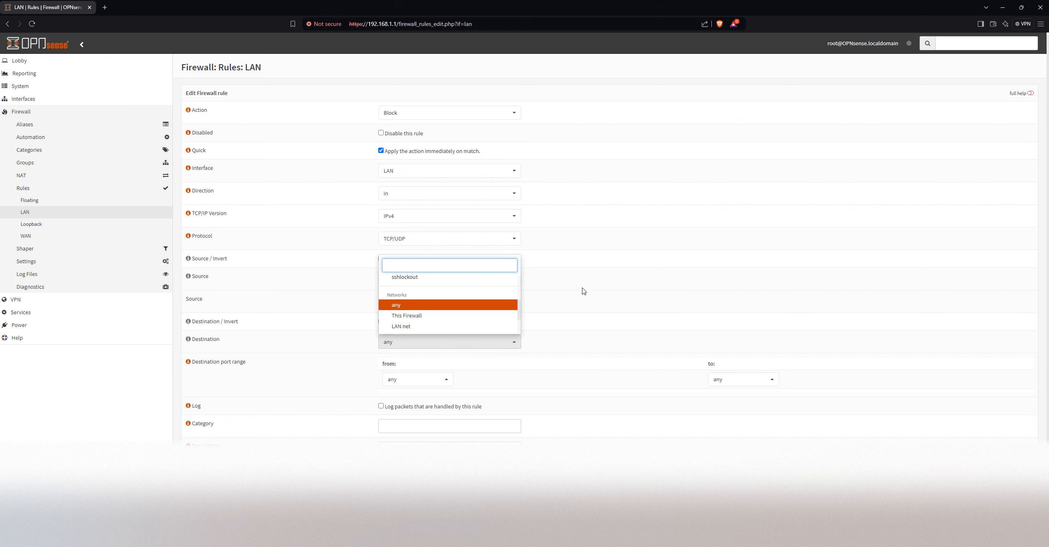
left_click(623, 283)
Set the destination port range of the second block rule to HTTPS
left_click(411, 382)
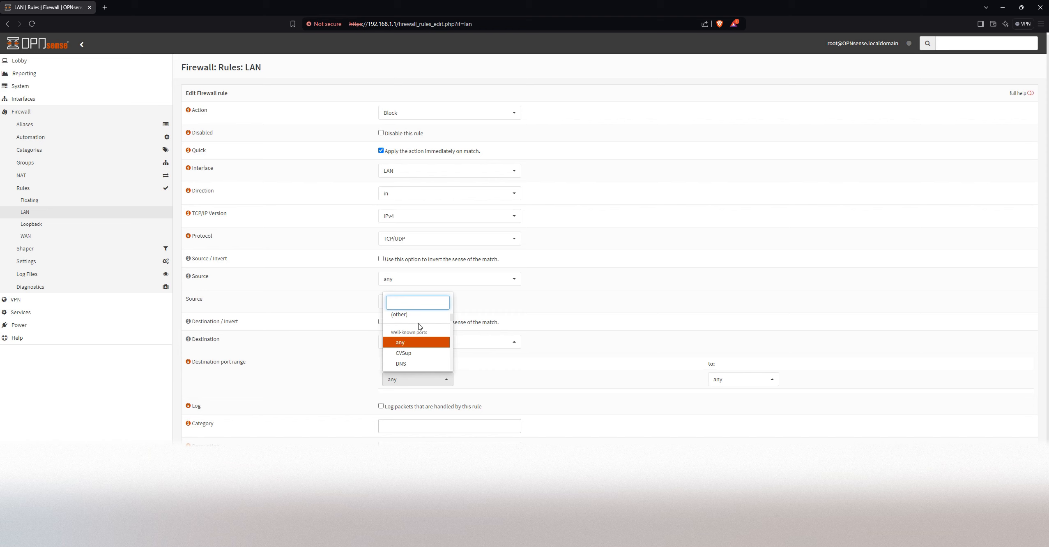
scroll(420, 327, "down", 5)
scroll(419, 349, "down", 4)
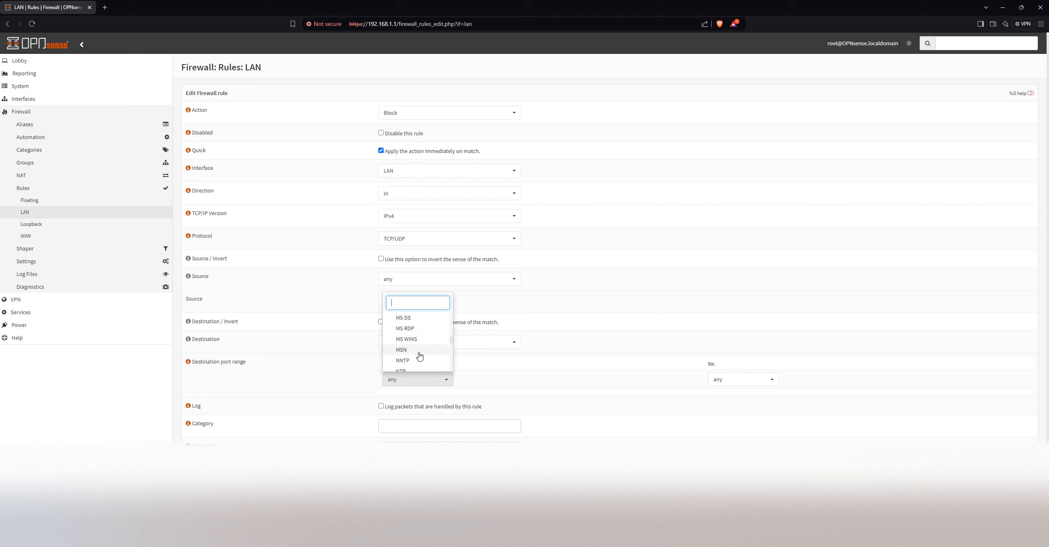
scroll(422, 355, "up", 4)
scroll(421, 354, "up", 3)
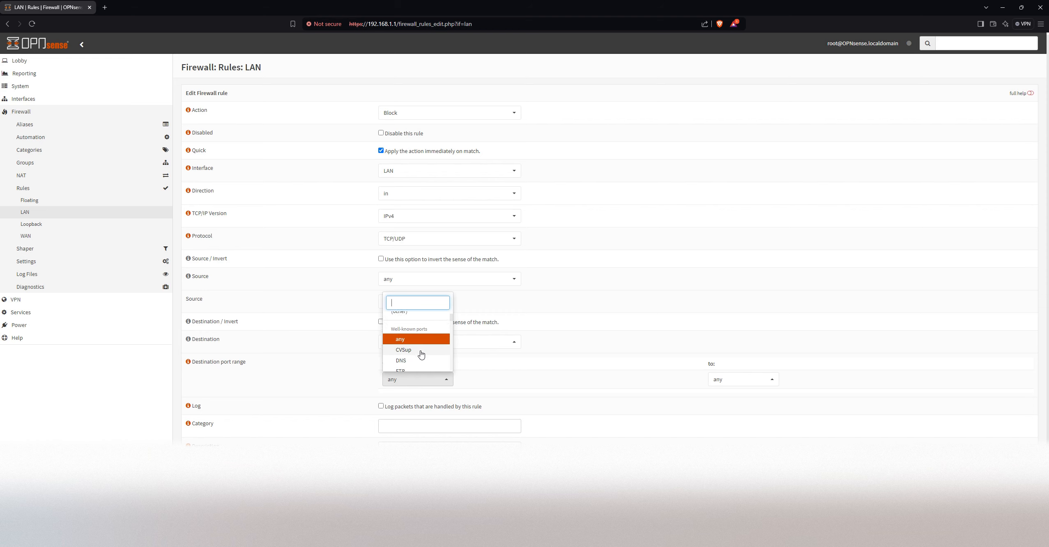
left_click(407, 365)
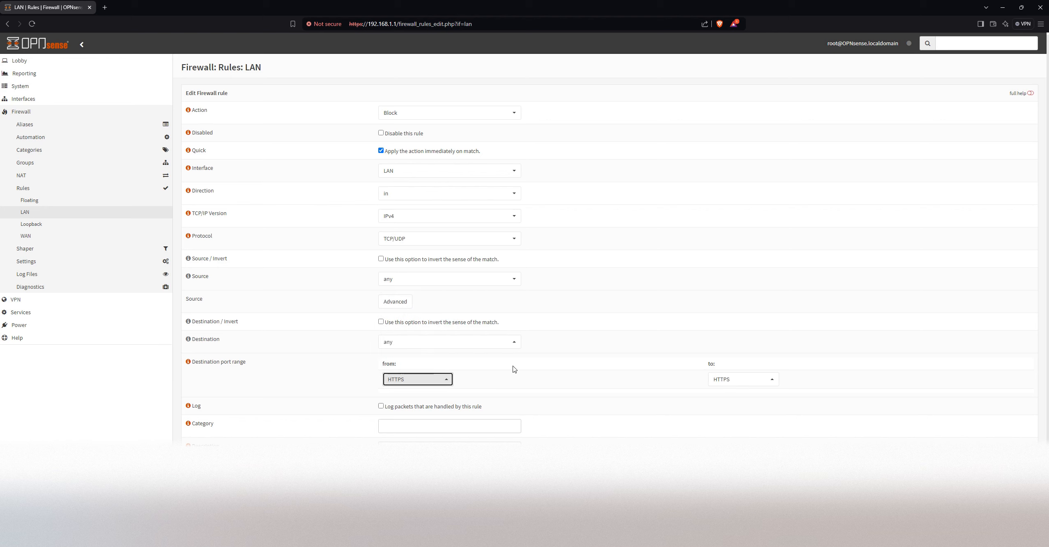
Assign the category "Block Proxy Bypass" and description "Block HTTPS bypass" to the HTTPS rule, save it and apply the firewall changes
scroll(503, 443, "down", 2)
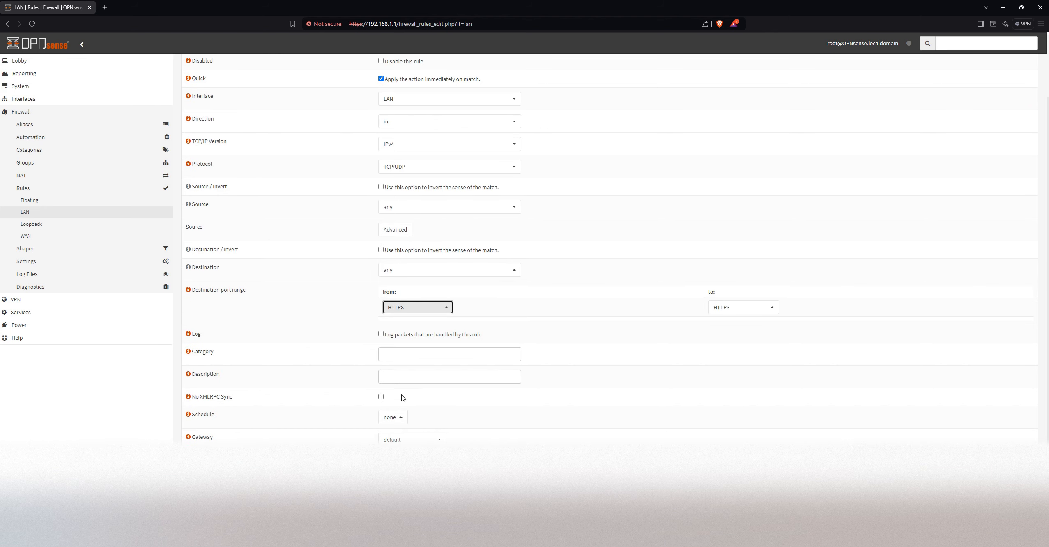
left_click(423, 356)
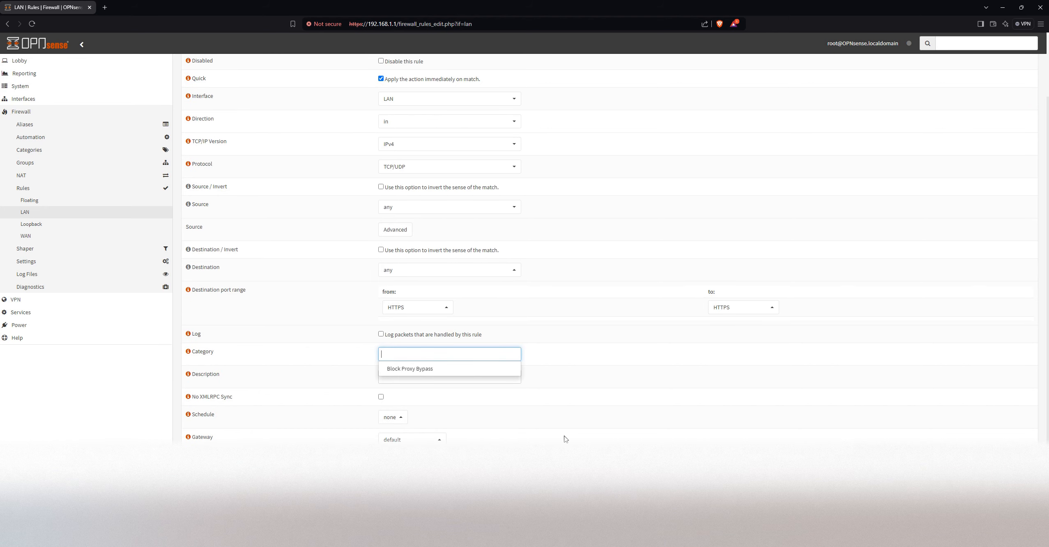
type("B")
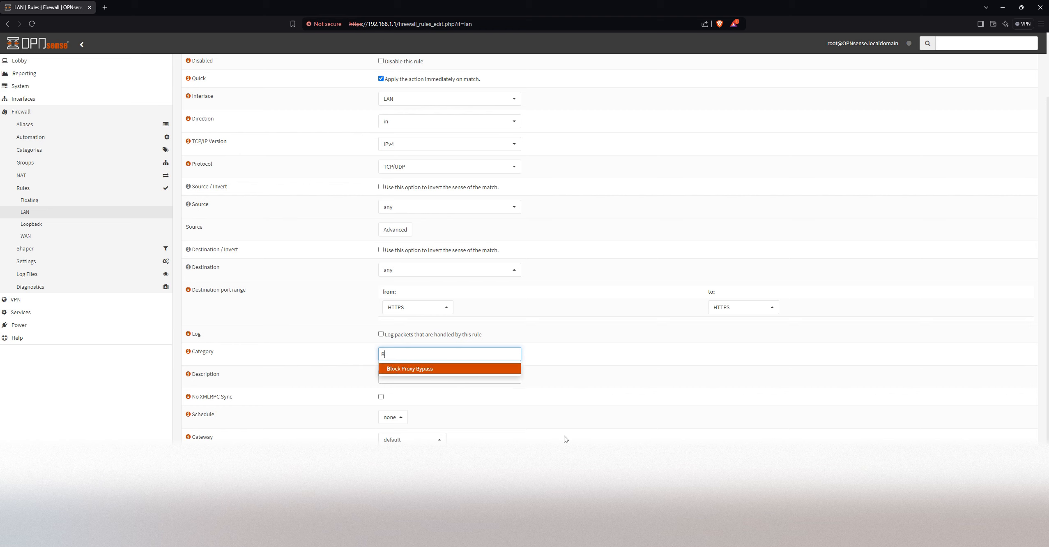
left_click(449, 369)
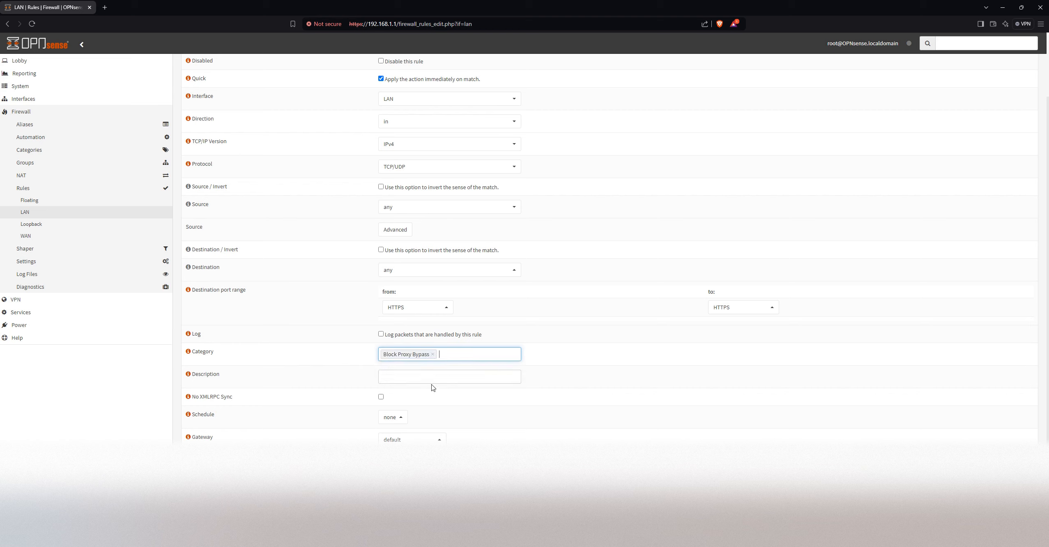
left_click(450, 372)
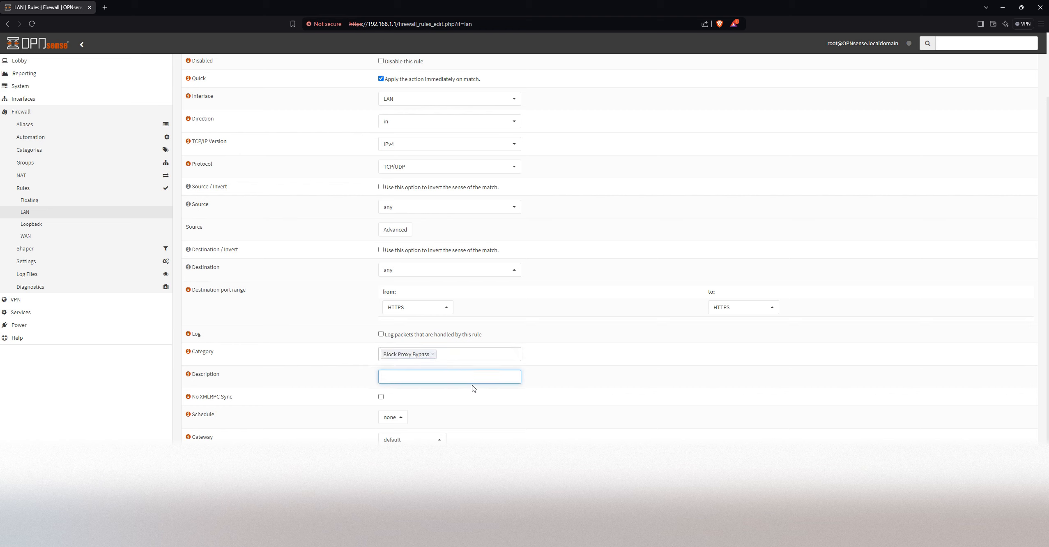
type("Block HTTPS bypass")
key("Return")
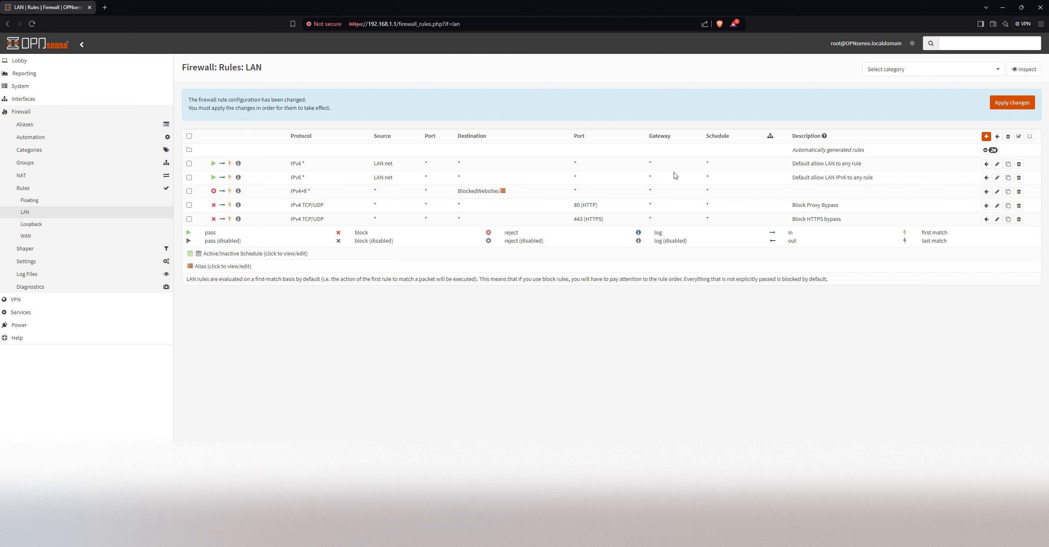
left_click(1013, 109)
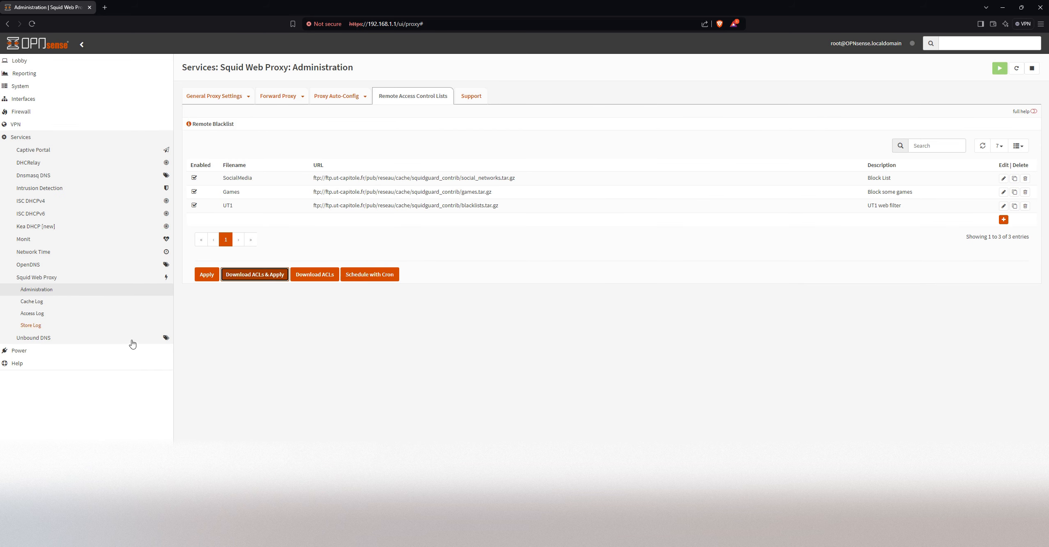
Review the Unbound DNS general settings and its blocklist configuration
left_click(43, 337)
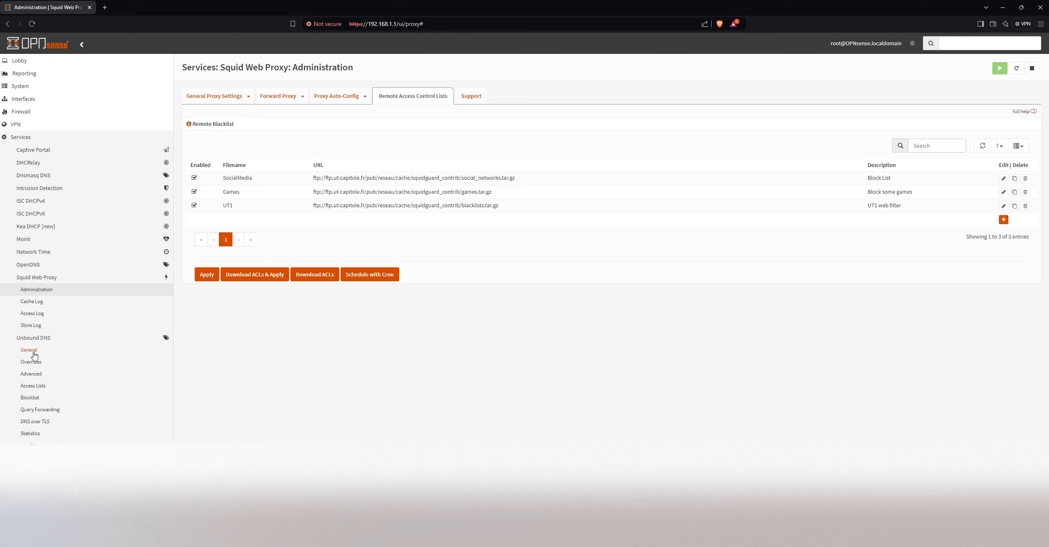
left_click(32, 350)
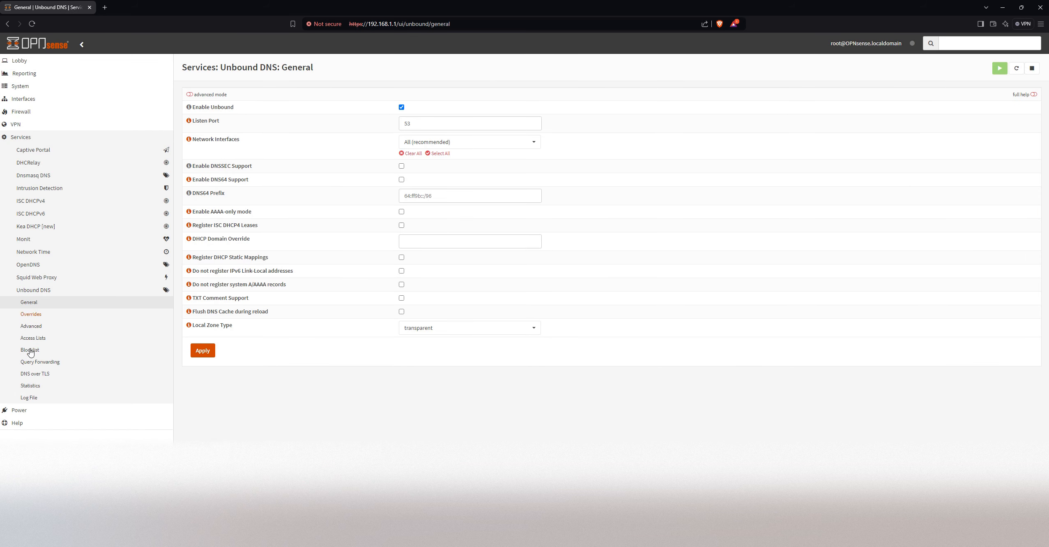
left_click(38, 352)
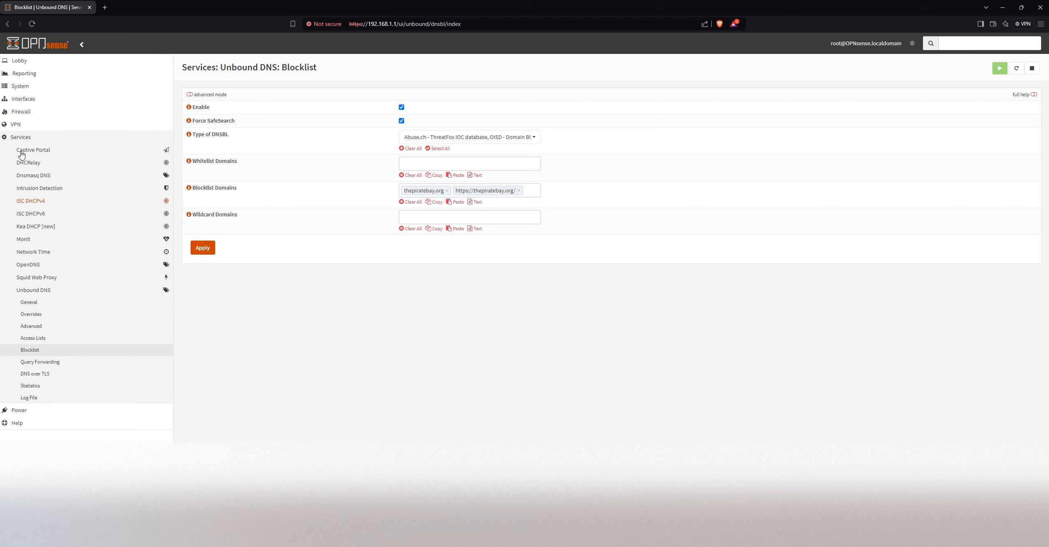
Open the firewall rules of the LAN interface and review the rule list
left_click(43, 111)
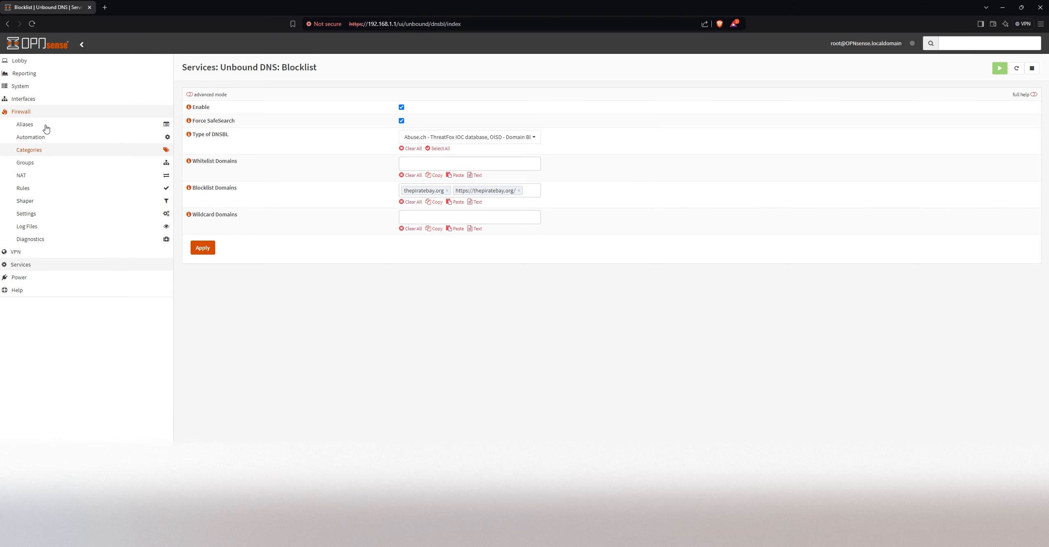
left_click(38, 189)
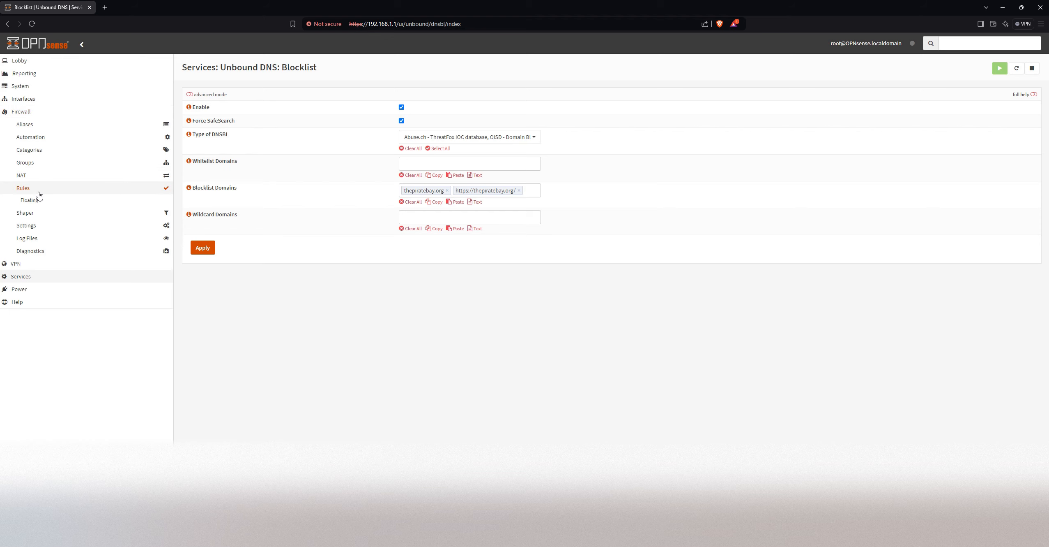
left_click(37, 215)
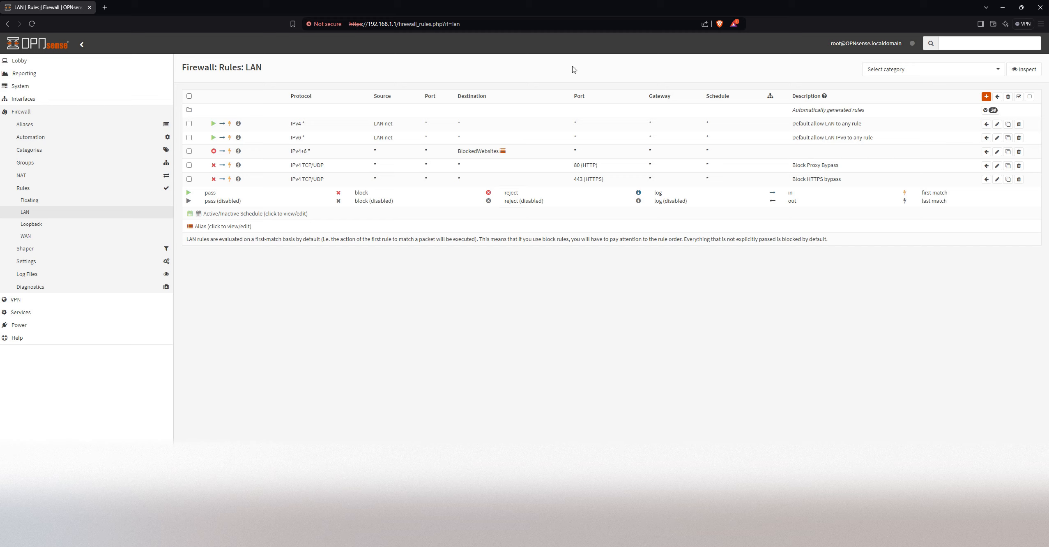
Search Windows for "firewall" from the desktop and open Windows Defender Firewall with Advanced Security
key("super+d")
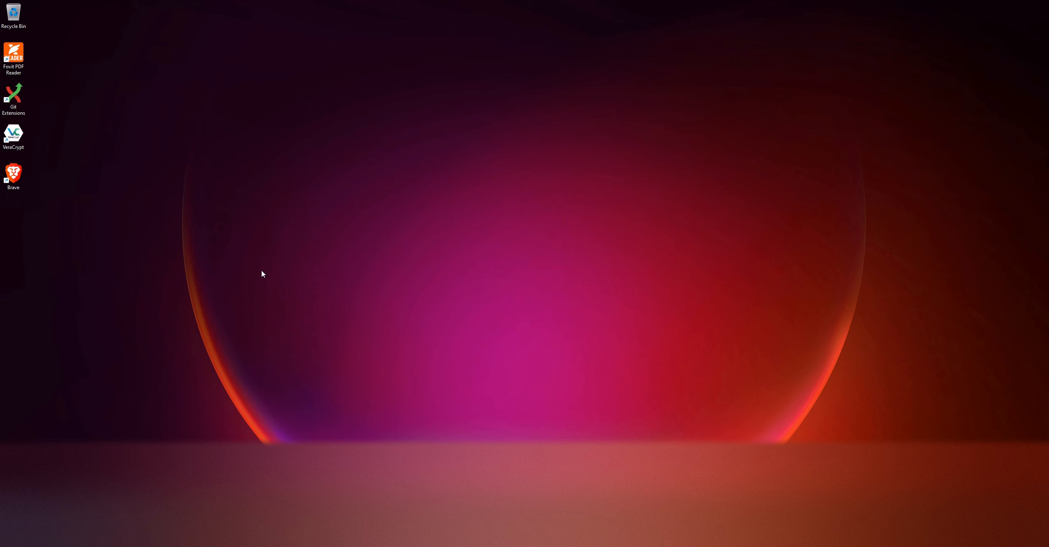
key("super")
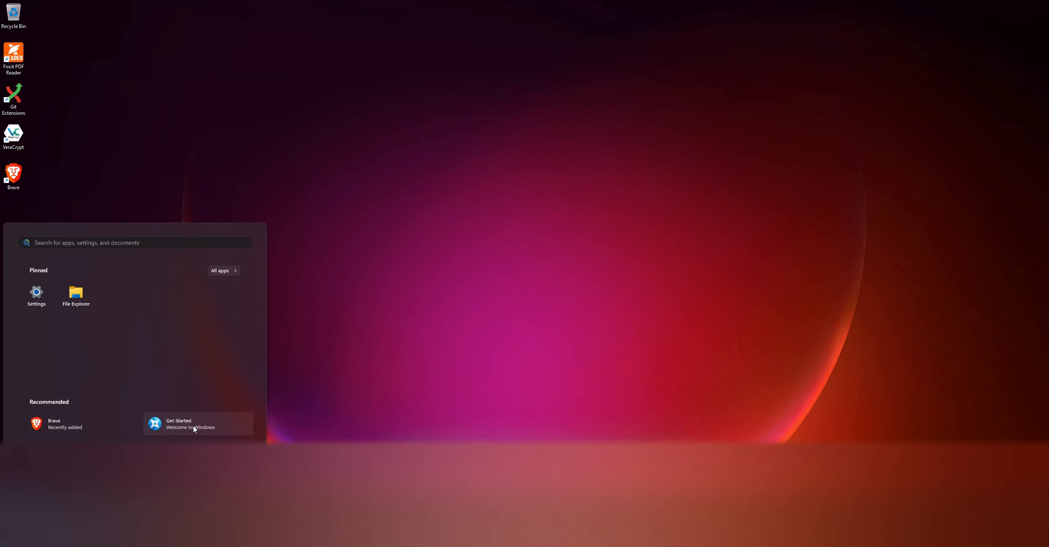
type("fire")
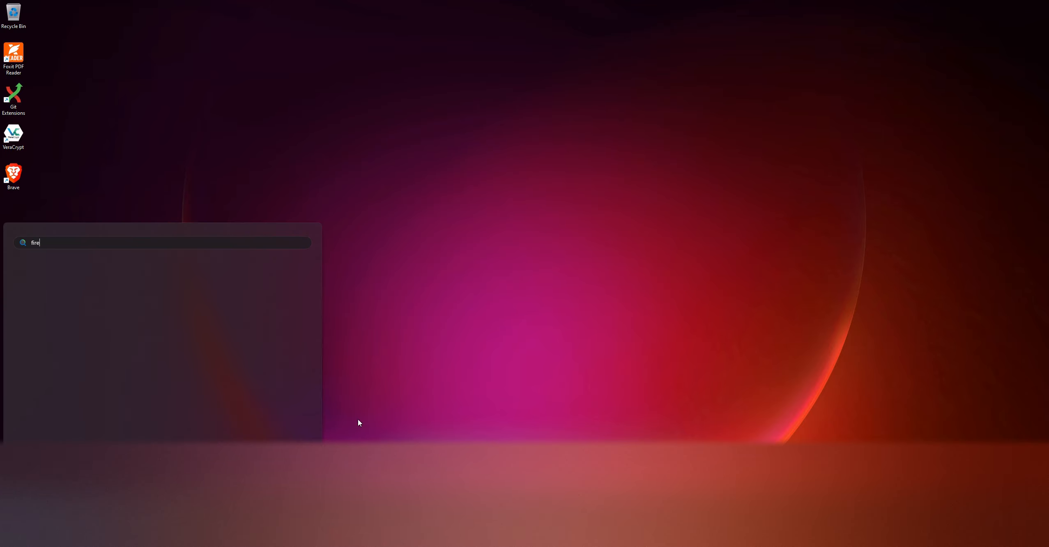
type("wall")
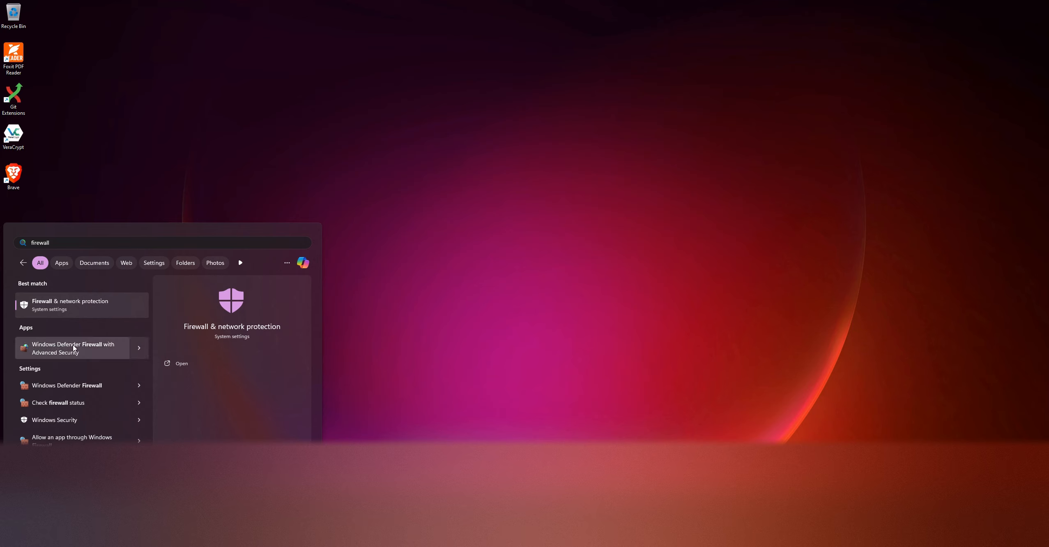
left_click(359, 290)
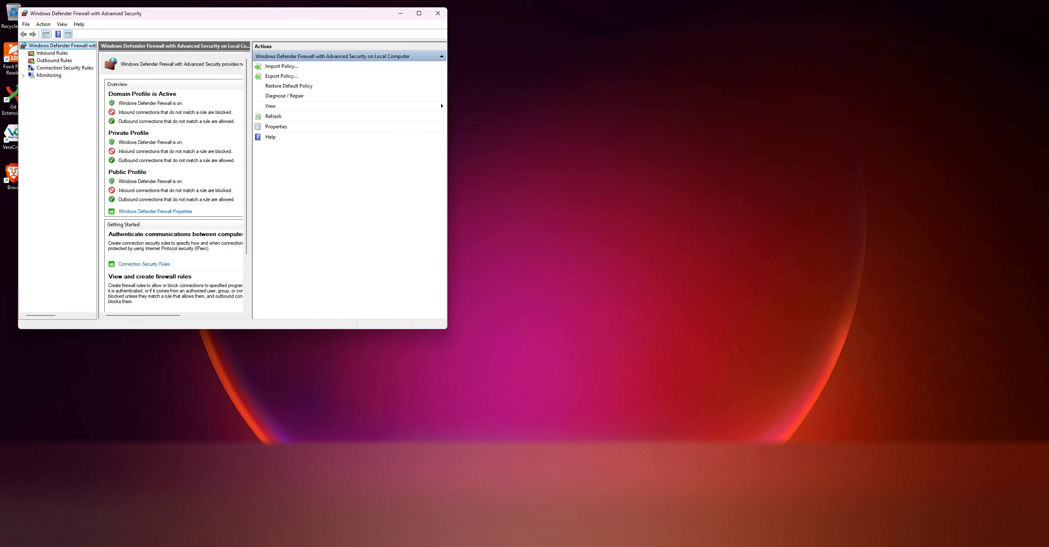
Search Windows for "firewa", open Firewall & network protection, and place its window beside the Windows Defender Firewall window
key("super")
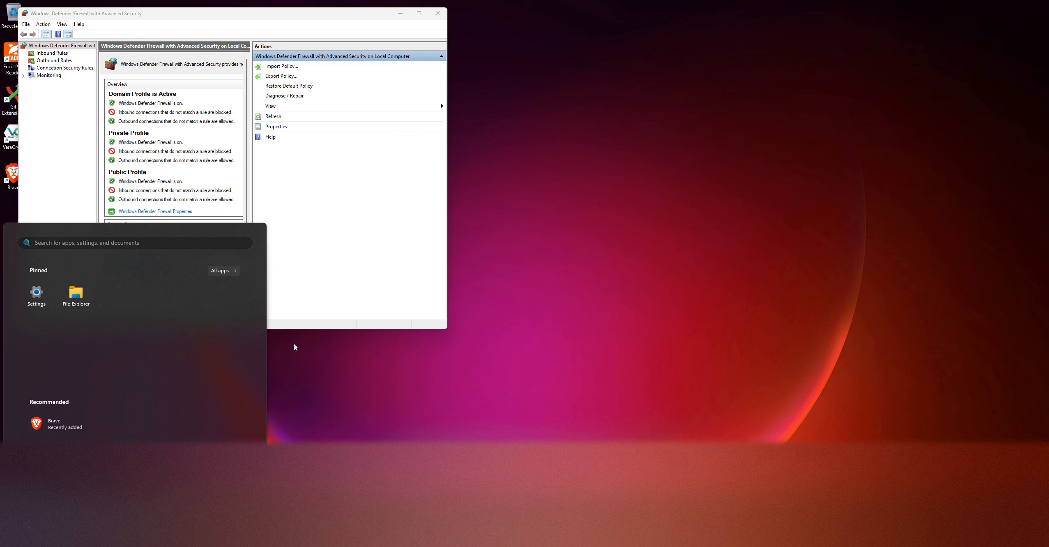
type("fire")
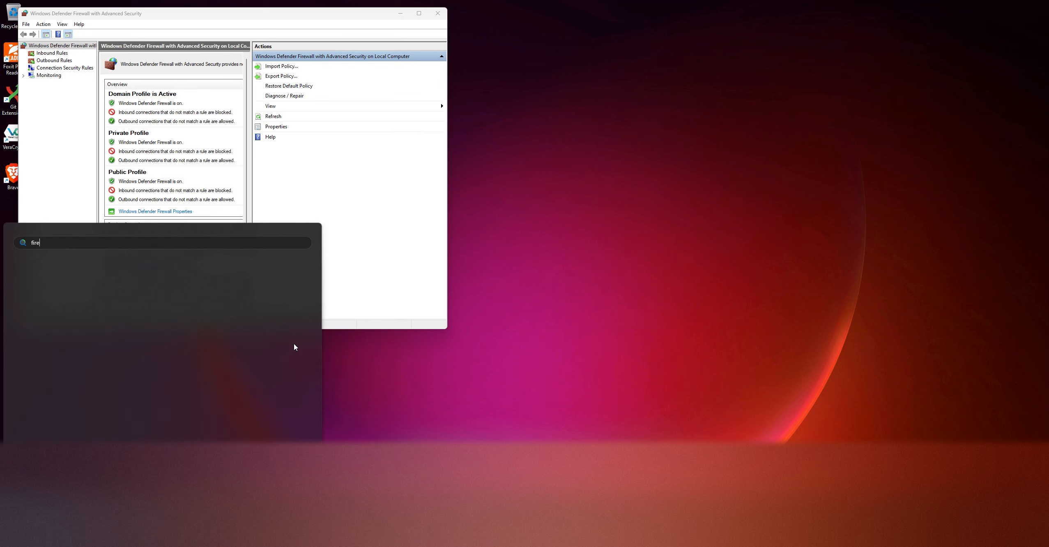
type("wa")
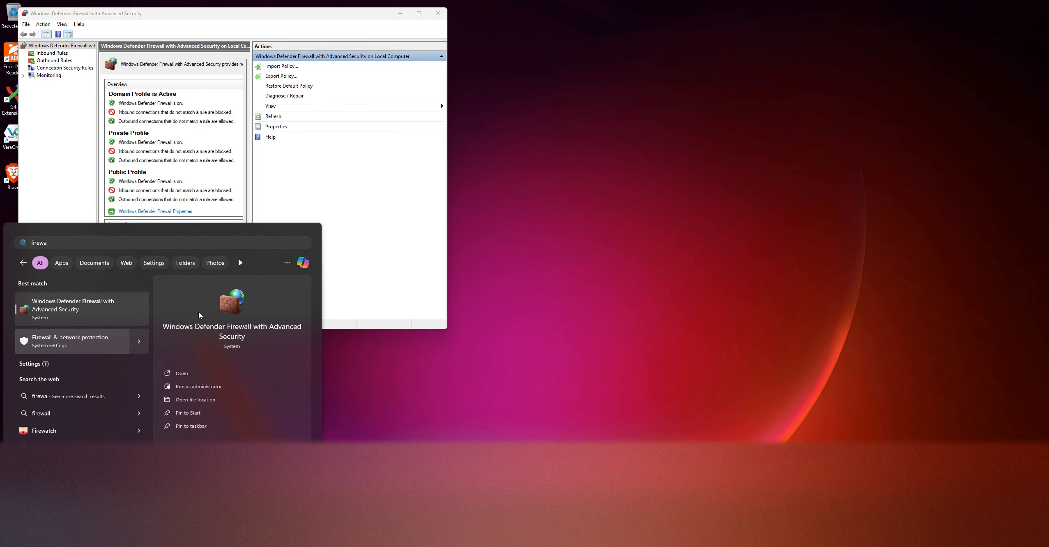
left_click(463, 176)
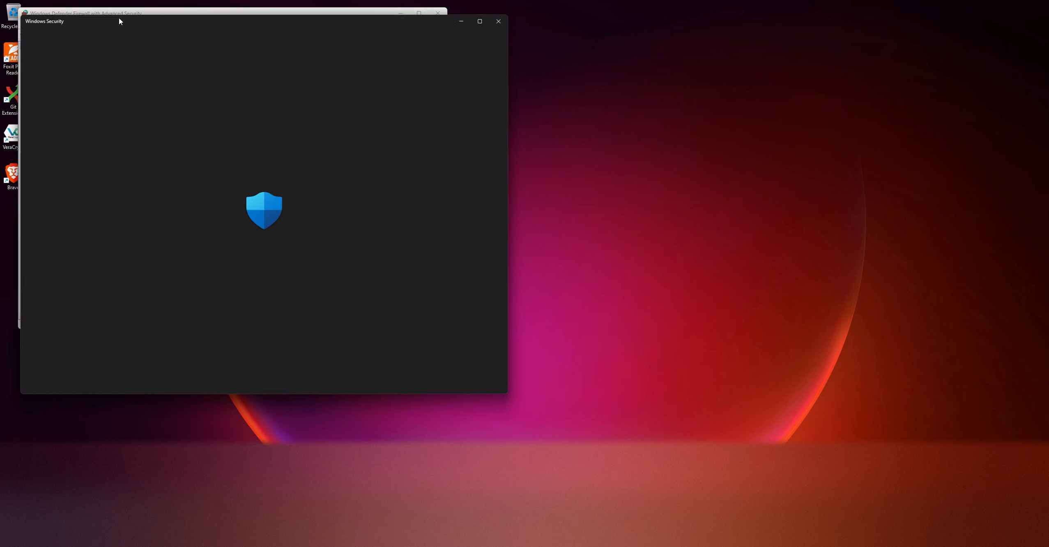
left_click_drag(131, 26, 569, 49)
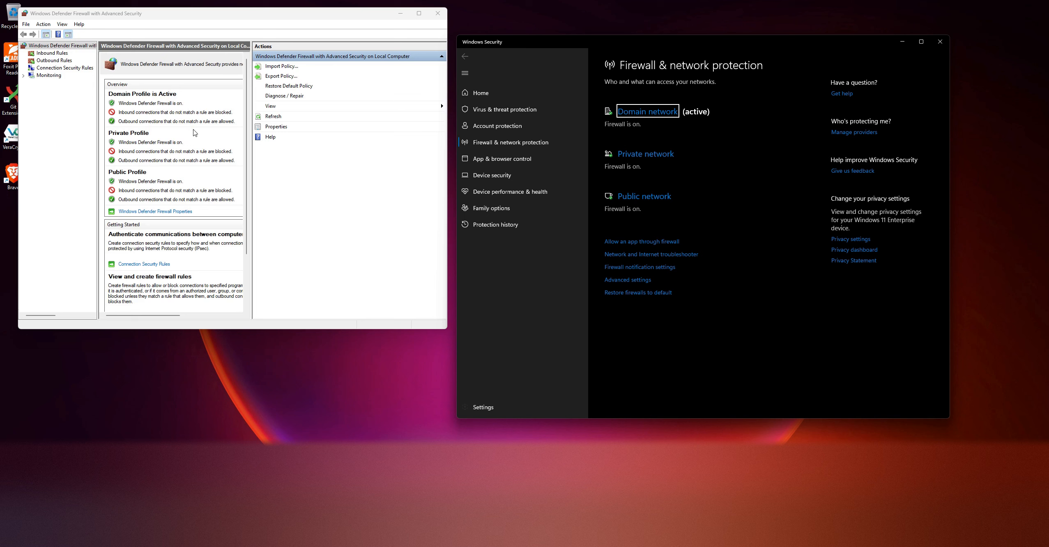
Start a new inbound rule in Windows Defender Firewall, of type Port, for specific local TCP port 80
left_click(181, 149)
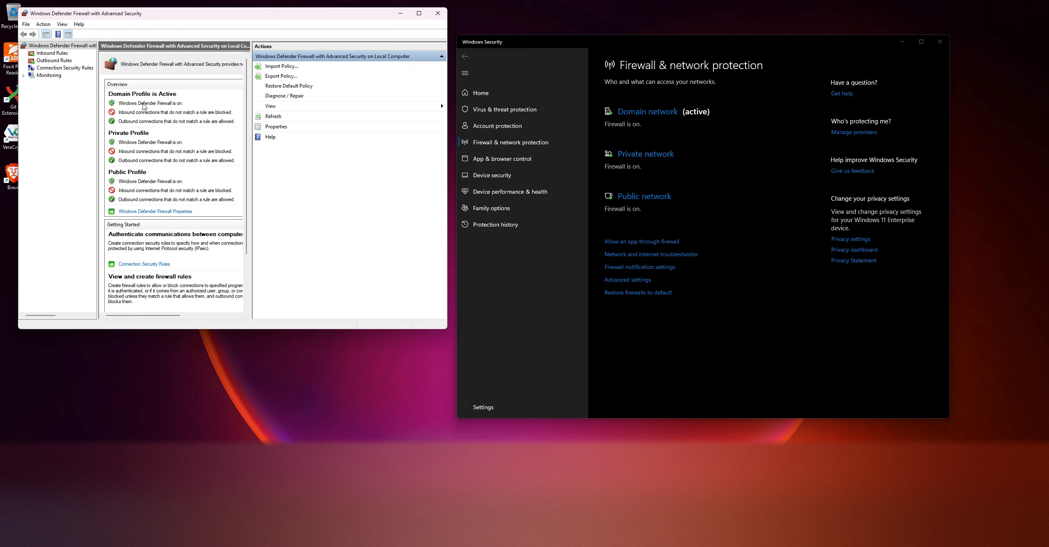
left_click(48, 53)
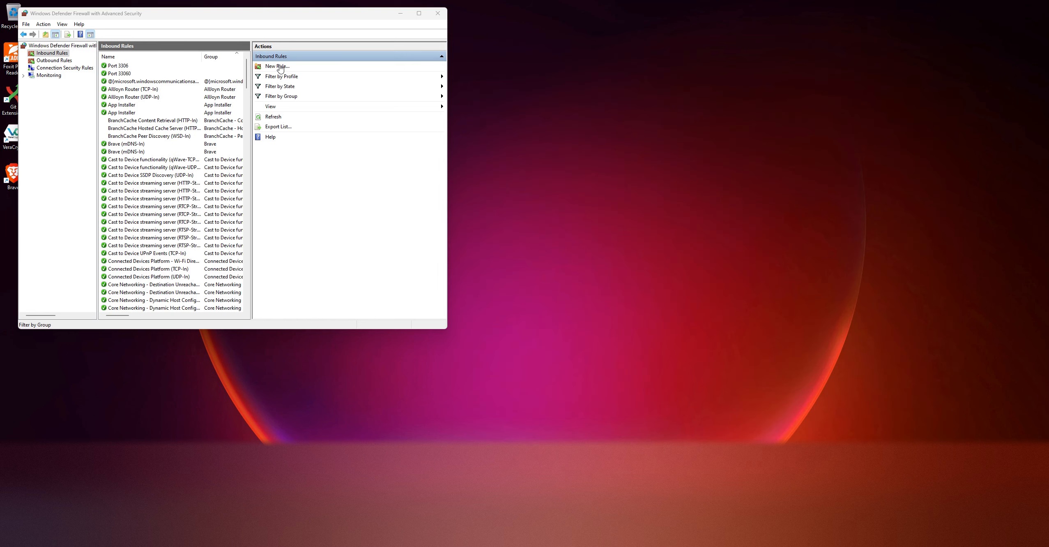
left_click(279, 67)
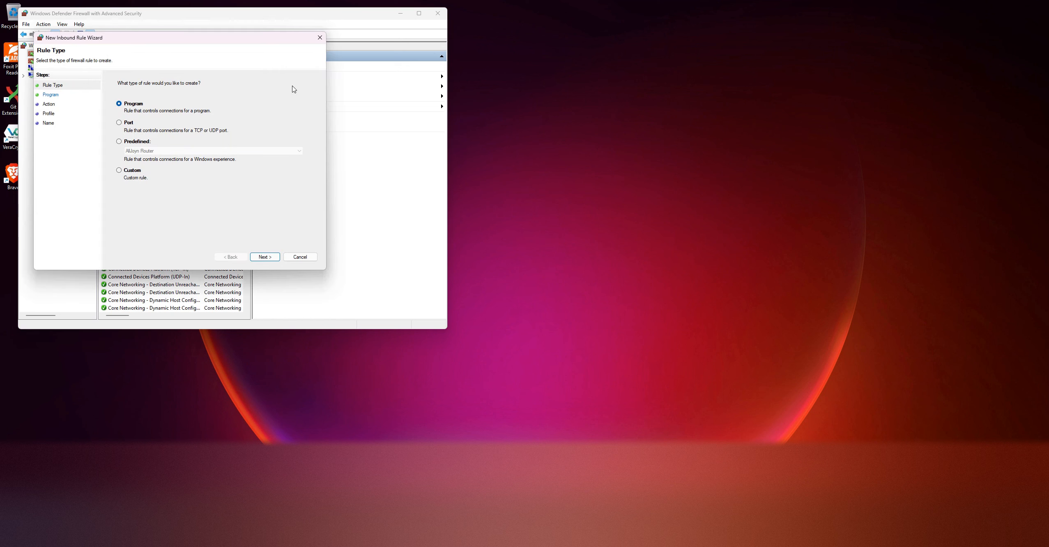
left_click(122, 126)
left_click(269, 258)
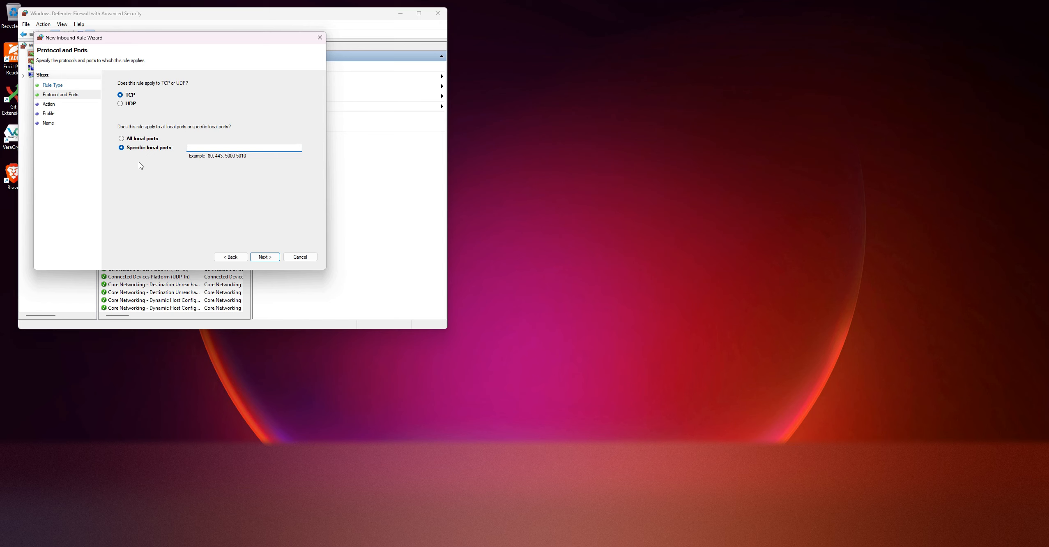
type("80")
left_click(270, 258)
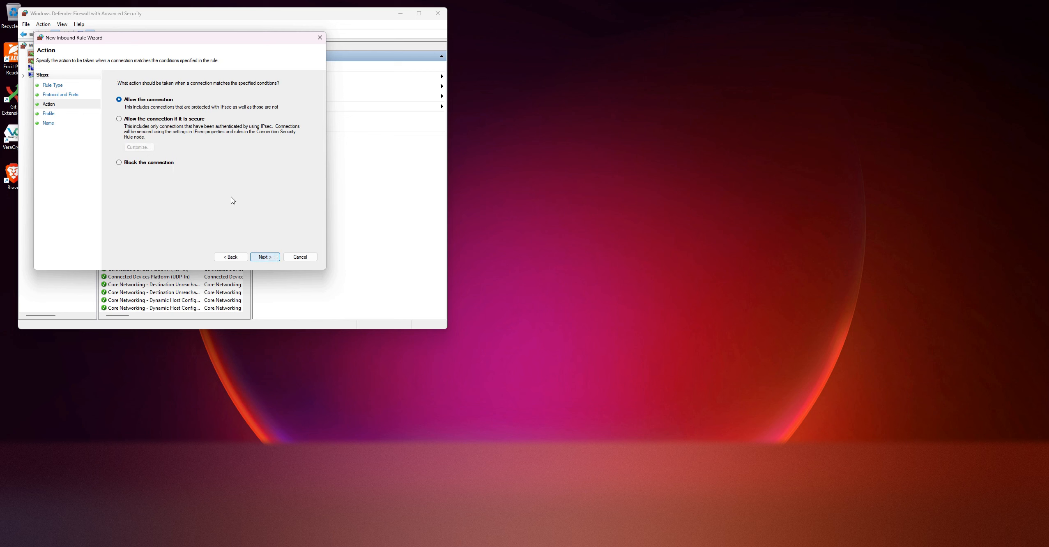
Set the rule to block the connection on the Domain, Private and Public profiles, and finish it as "Block Port 80 Inbound"
left_click(141, 162)
left_click(277, 258)
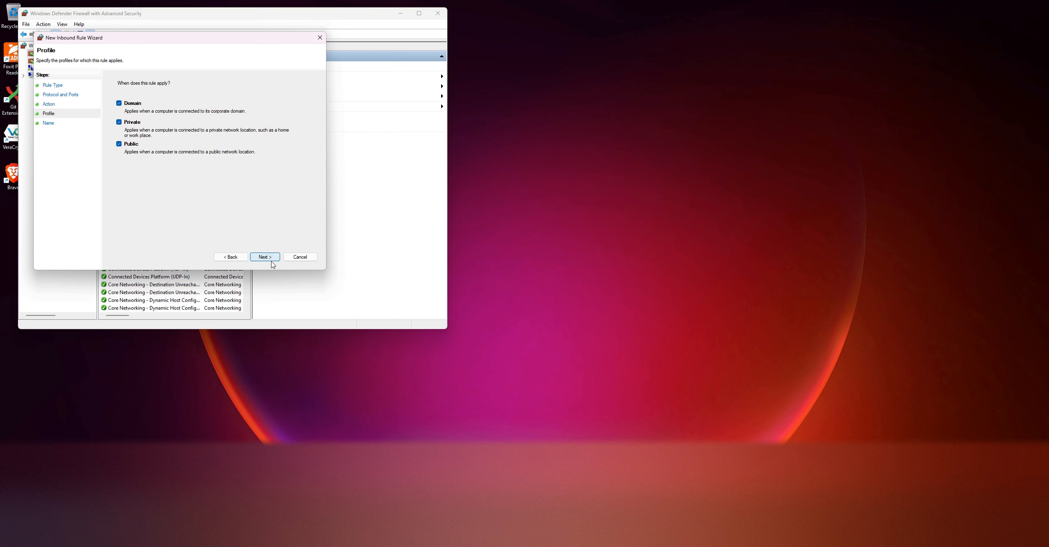
left_click(265, 258)
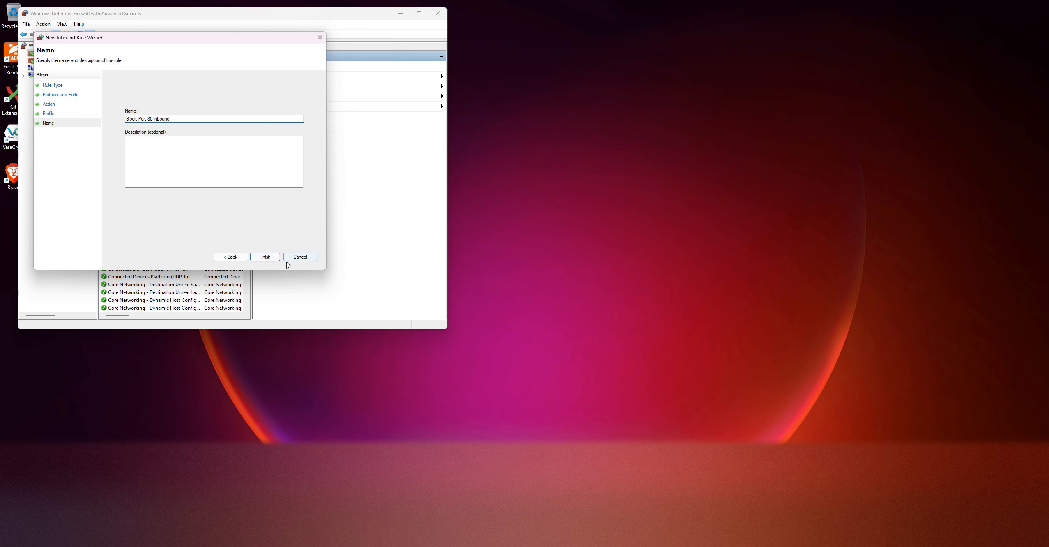
left_click(272, 256)
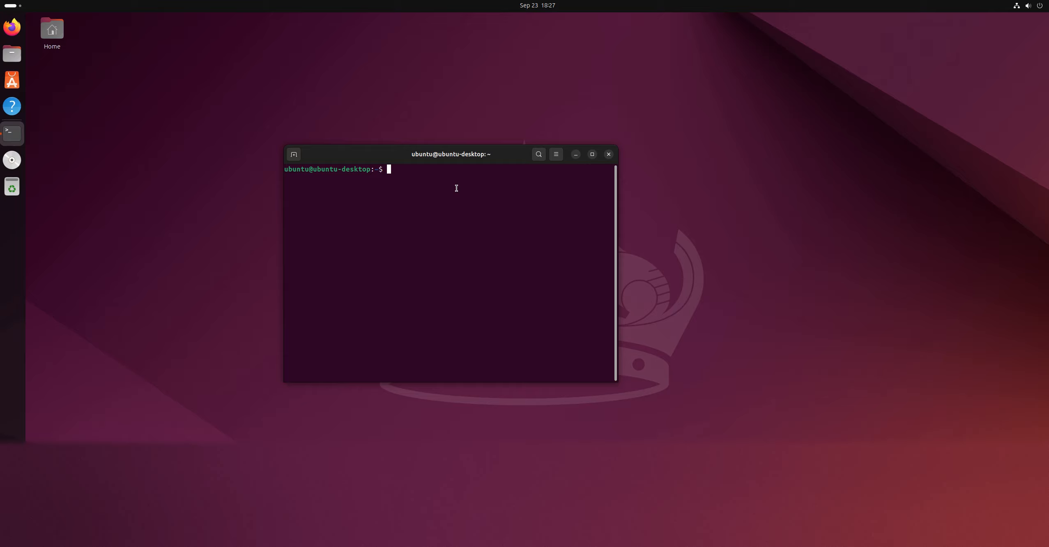
Switch to the Ubuntu terminal and check the iptables version with "sudo iptables --version", entering the sudo password
type("sudo iptables --version")
key("Return")
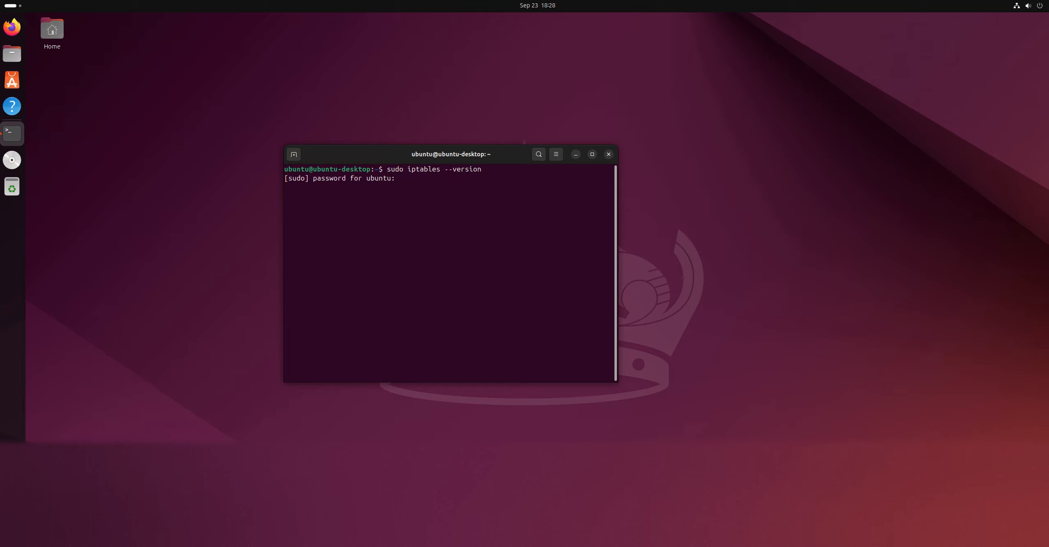
key("Return")
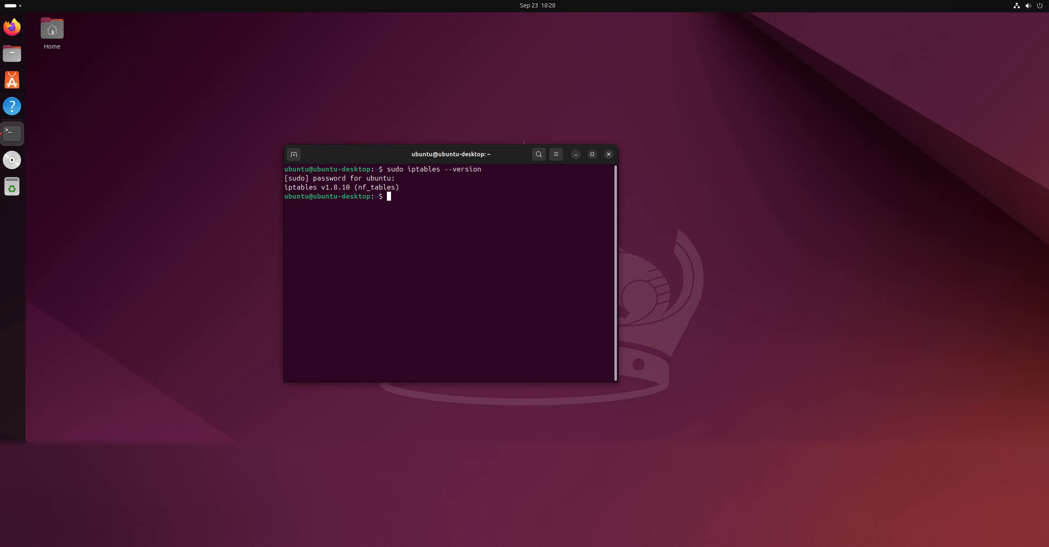
Block outgoing TCP traffic to port 80 on eth0 by running "sudo iptables -A OUTPUT -o eth0 -p tcp --dport 80 -j DROP"
type("sudo iptables -A OUTPUT -o eth0 -p tcp")
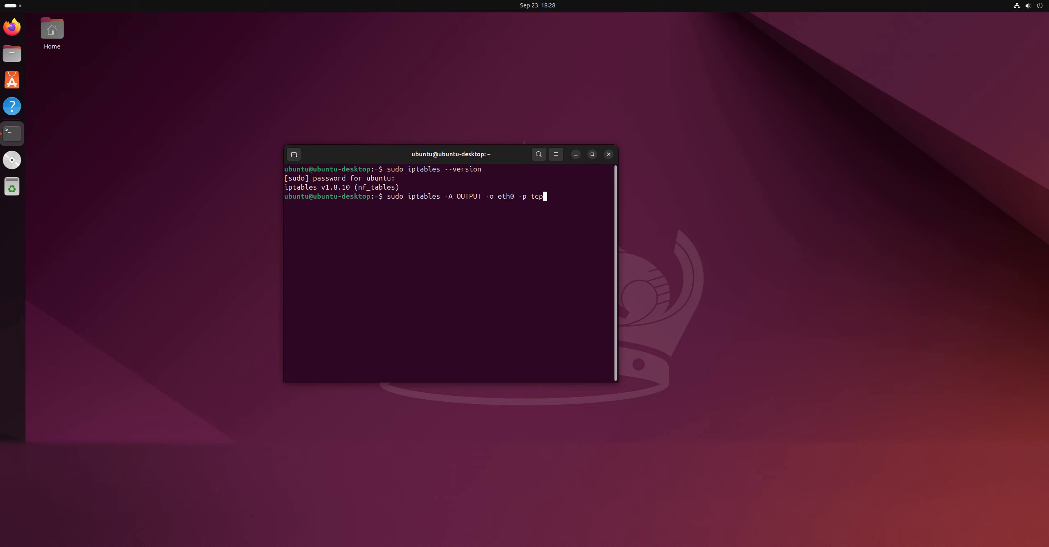
type(" --dport 80 -j DROP")
key("Return")
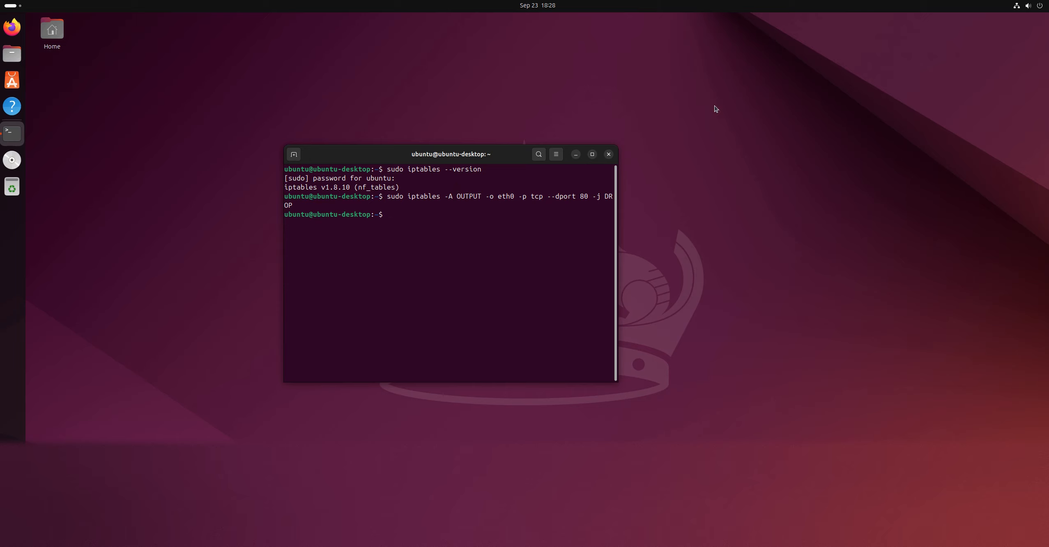
Widen the terminal window and enter the beginning of an INPUT chain rule, "sudo iptables -A INPUT -s"
left_click_drag(619, 241, 730, 247)
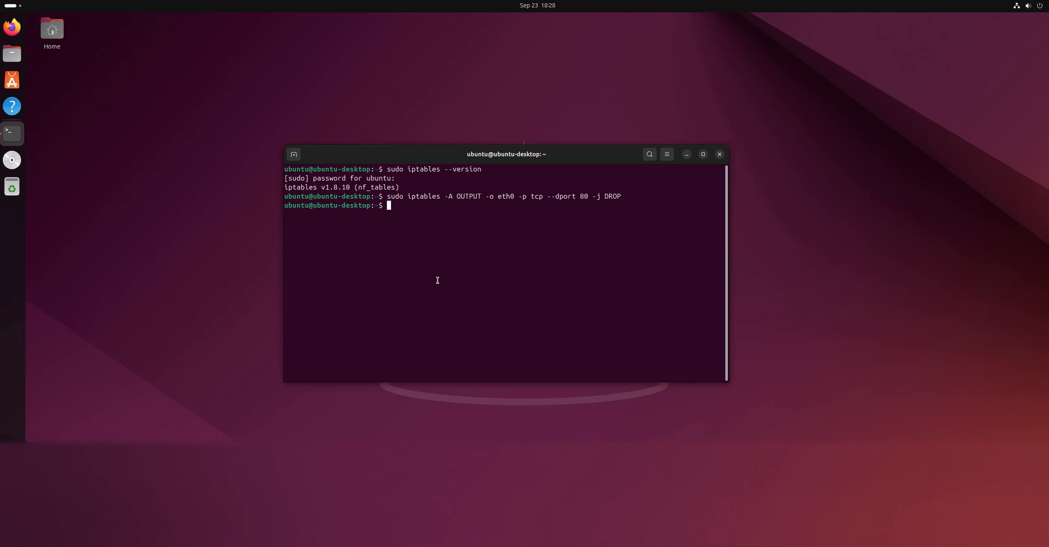
type("sudo iptables -A INPUT -s")
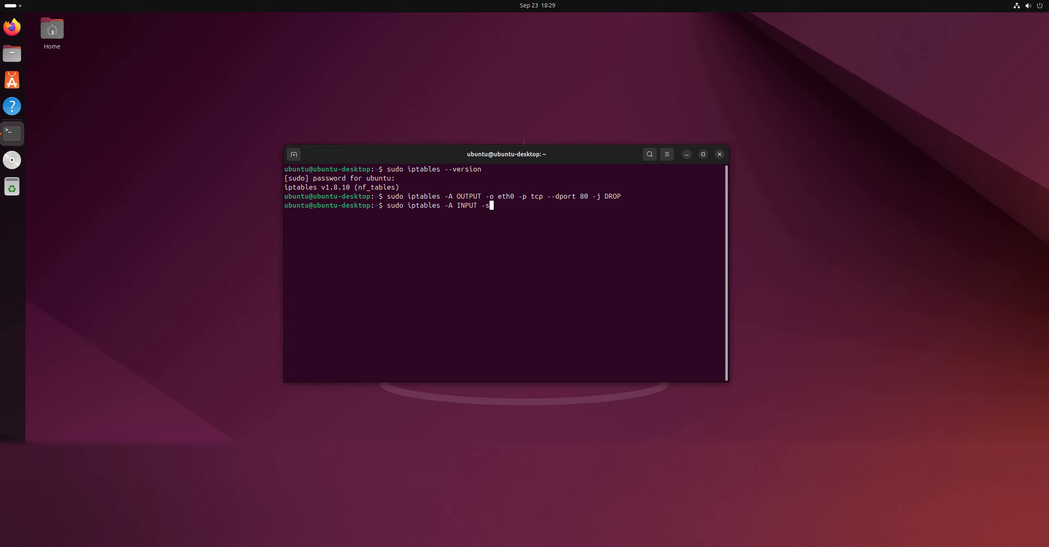
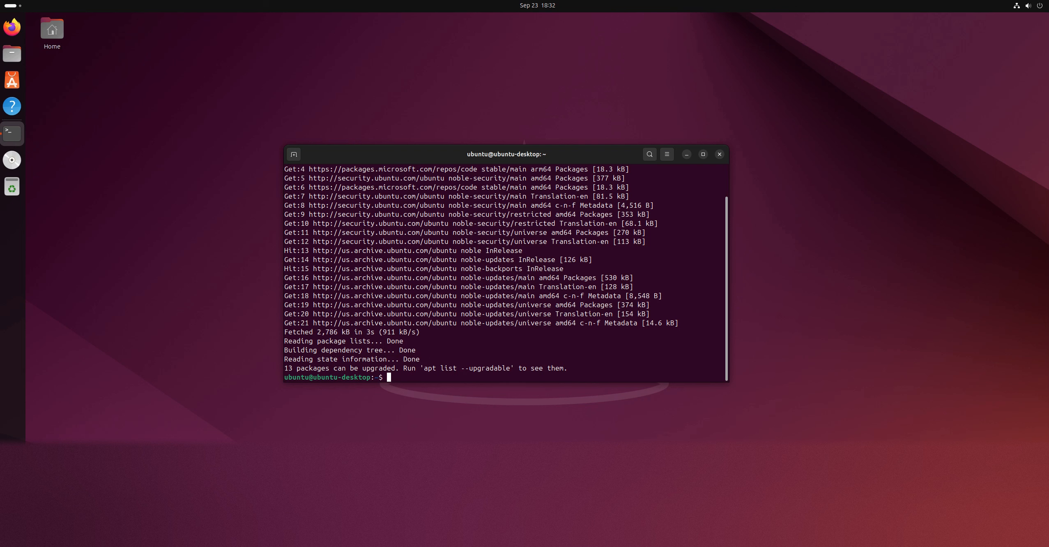
Install the Suricata package with "sudo apt install suricata", skipping the confirmation prompt
type("sudo apt inst")
type("all ")
type("suricata")
type(" -0")
key("Return")
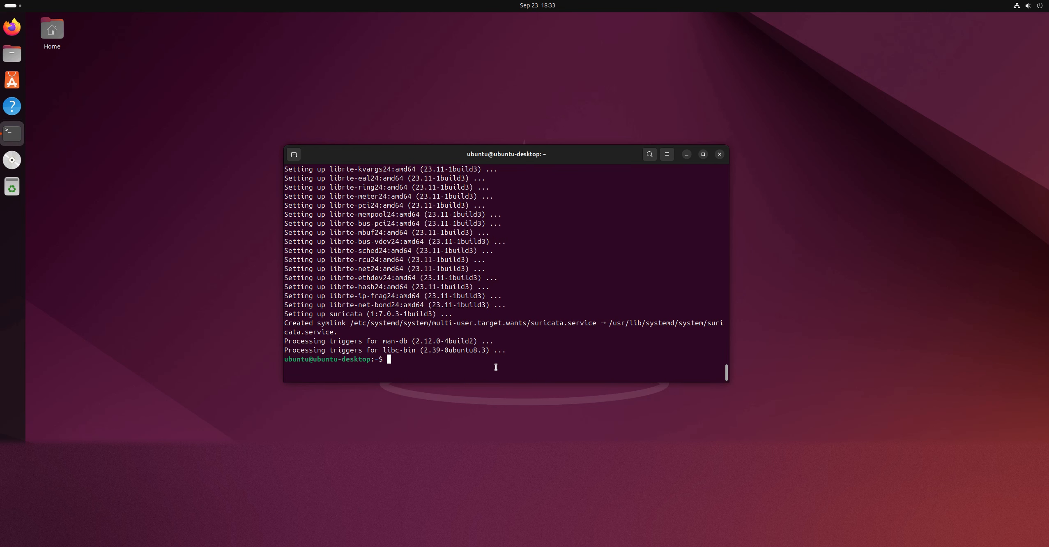
List the contents of the /tmp directory with "ls /tmp/"
type("cd")
key("BackSpace")
key("BackSpace")
key("BackSpace")
type("ls /tmp/")
key("Return")
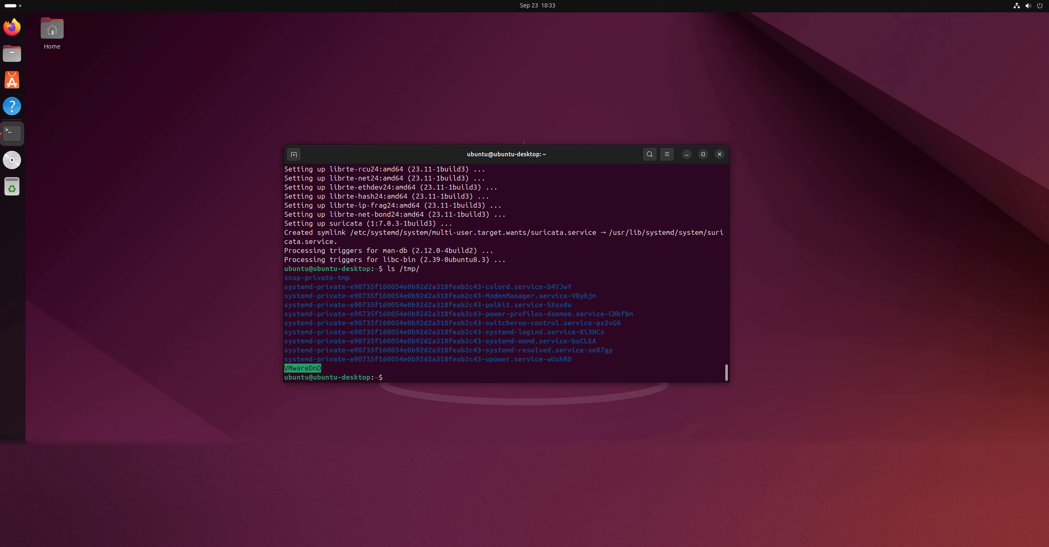
Change the working directory to /tmp/ and clear the terminal output
type("clear")
key("Return")
type("cd ")
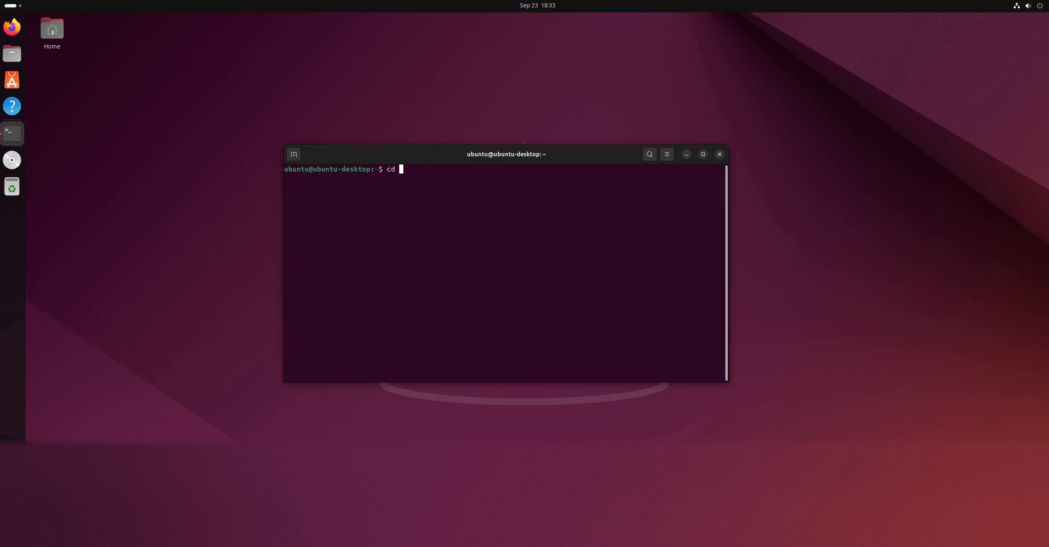
type("/tmp/")
key("Return")
type("clear")
key("Return")
right_click(411, 193)
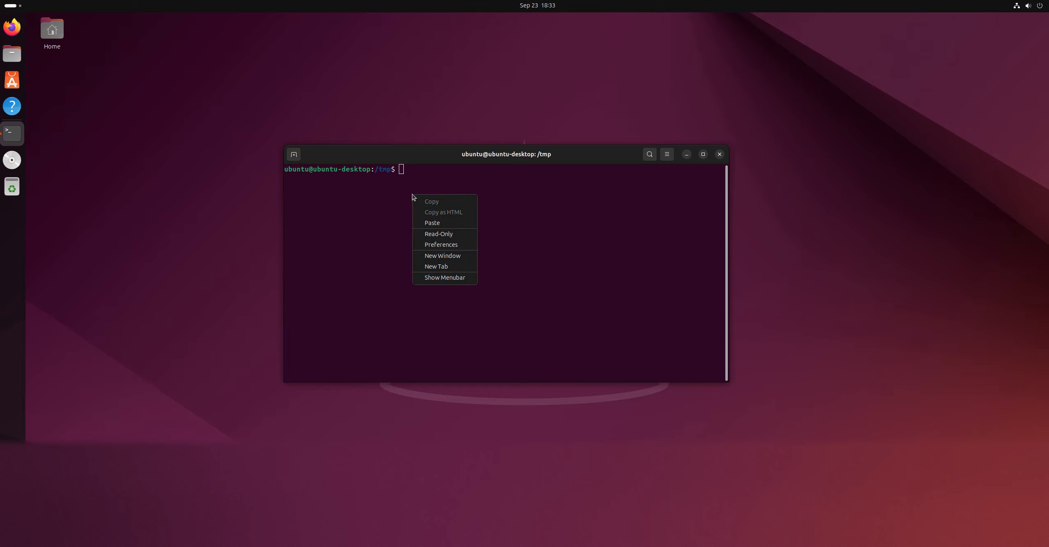
left_click(431, 222)
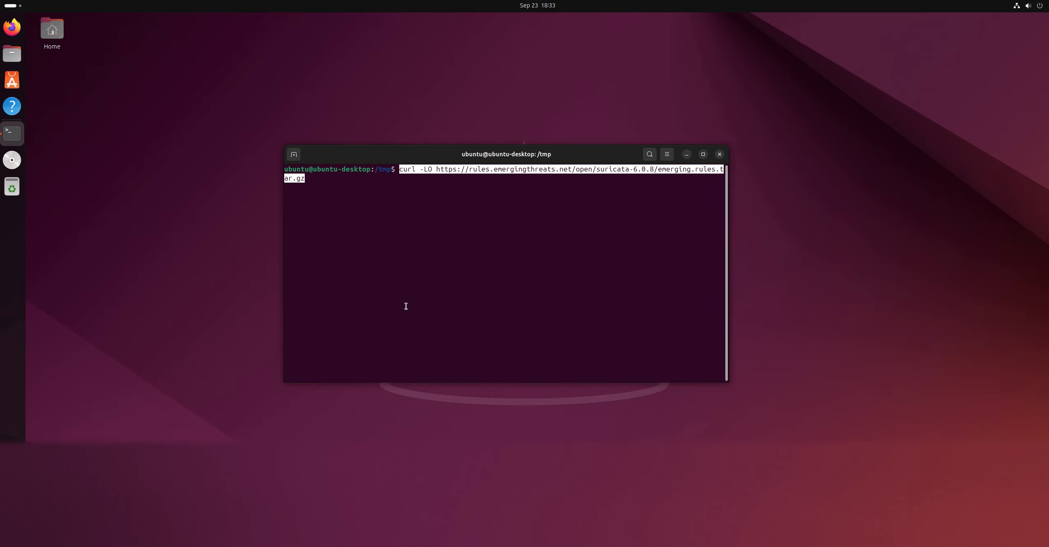
key("BackSpace")
key("Return")
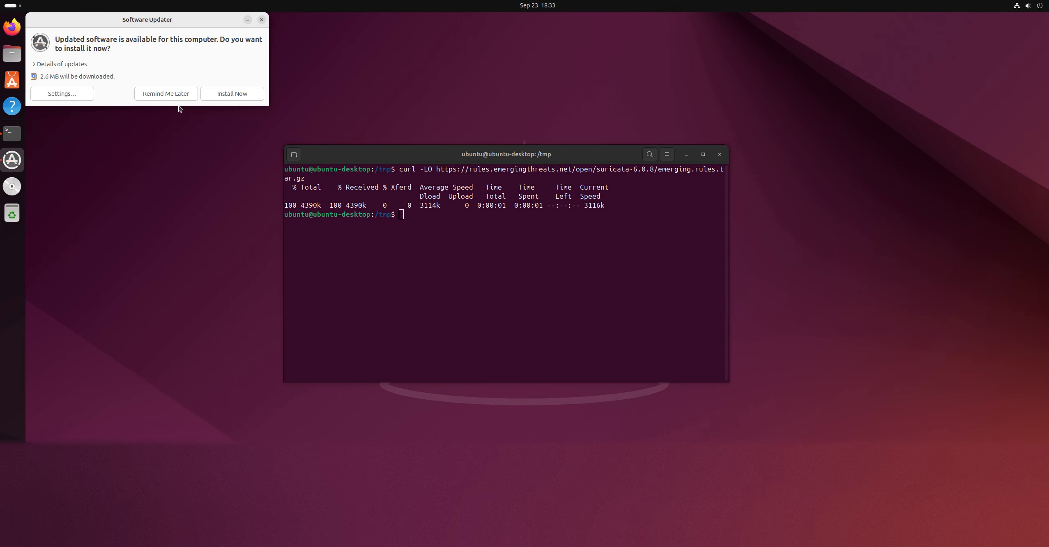
Start installing the available software updates and minimize the Software Updater window
left_click(232, 93)
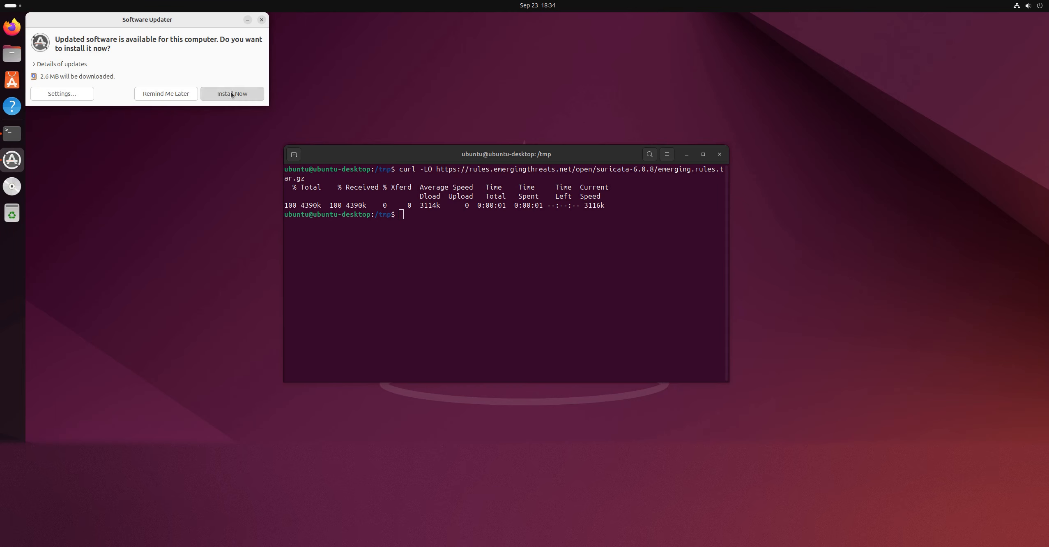
left_click(247, 23)
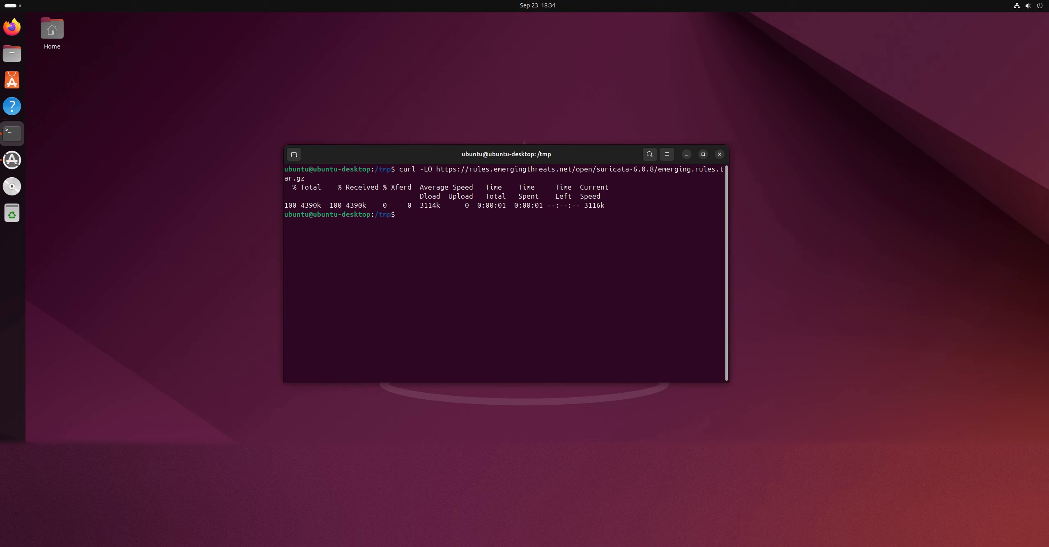
Extract the downloaded ruleset by running the copied command "sudo tar -xvzf emerging.rules.tar.gz -C /etc/suricata/rules/"
right_click(434, 314)
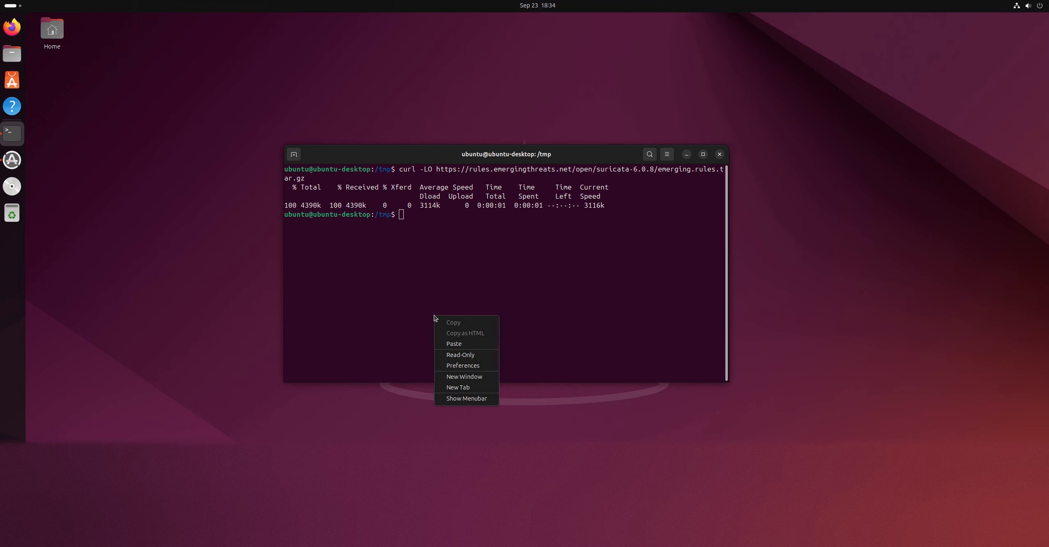
left_click(459, 347)
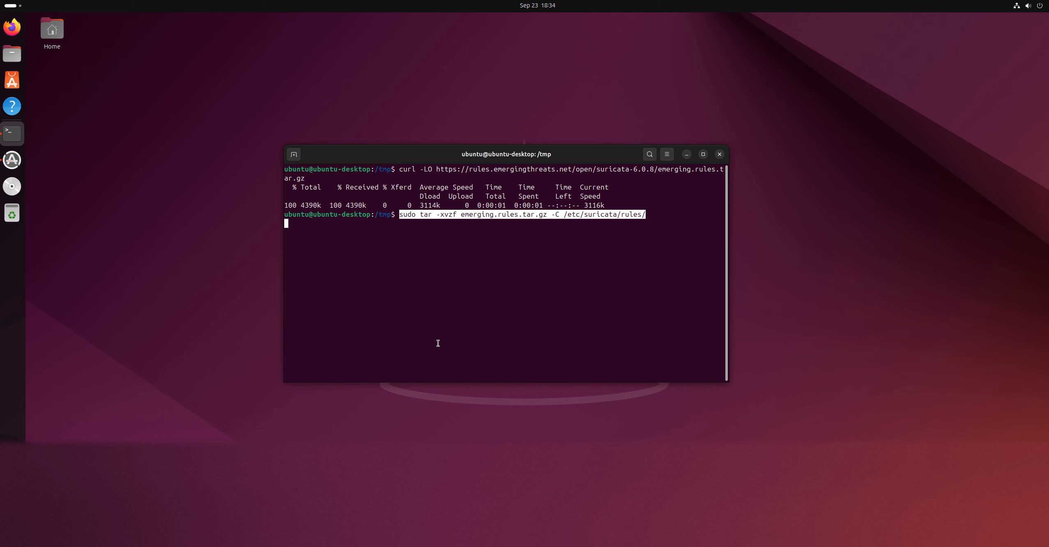
key("Return")
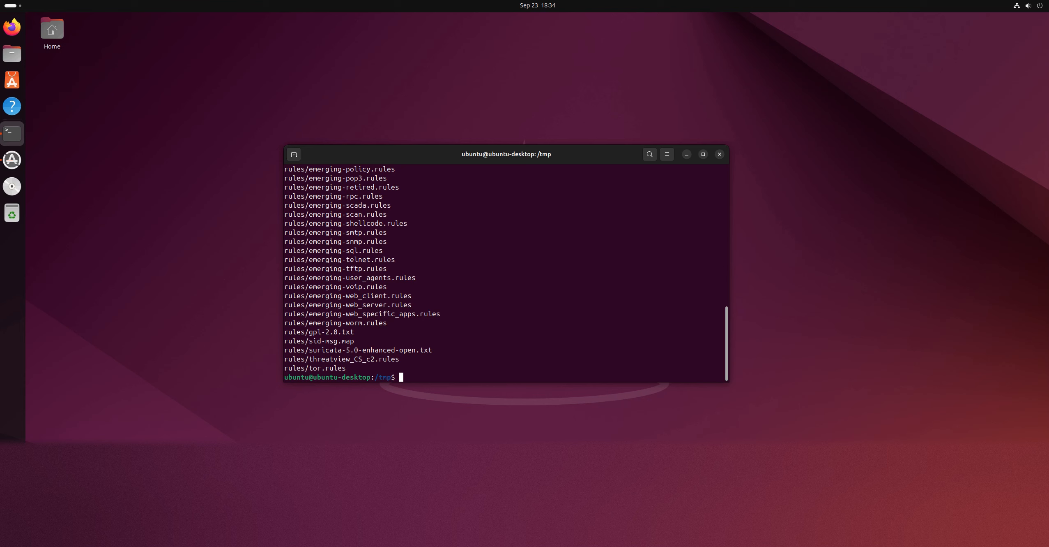
Open the Suricata configuration for editing by running the copied command "sudo nano /etc/suricata/suricata.yaml"
right_click(430, 344)
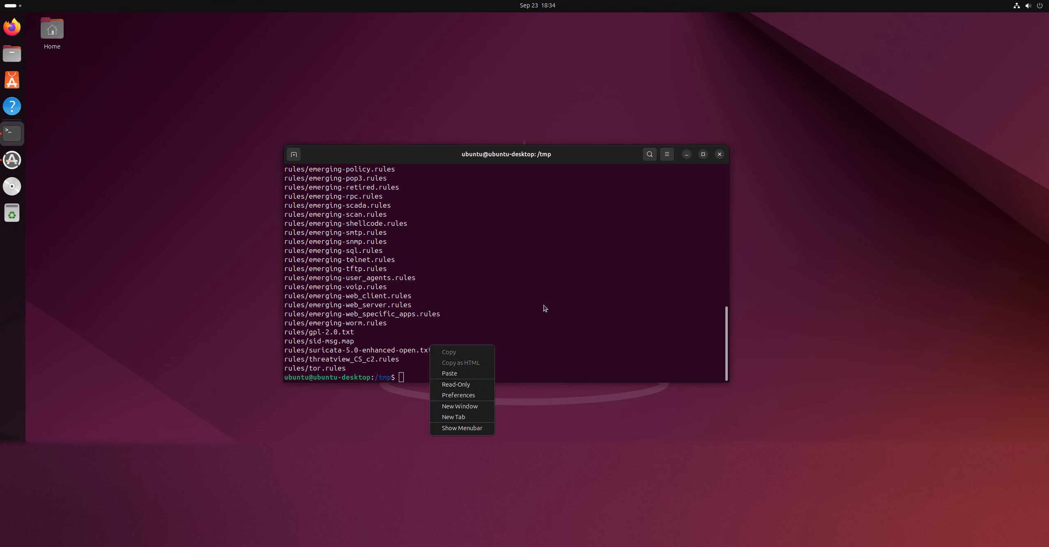
left_click(453, 368)
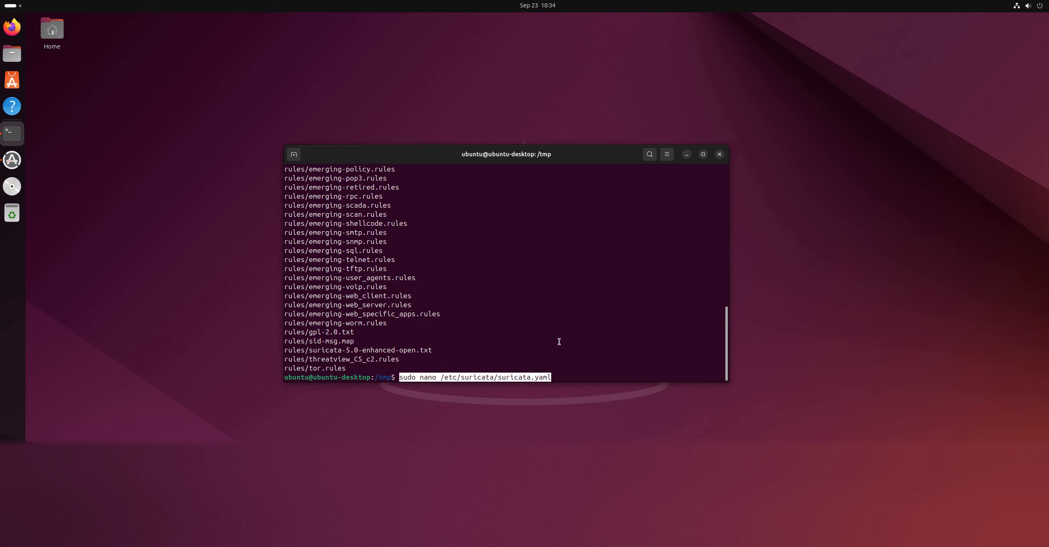
key("Return")
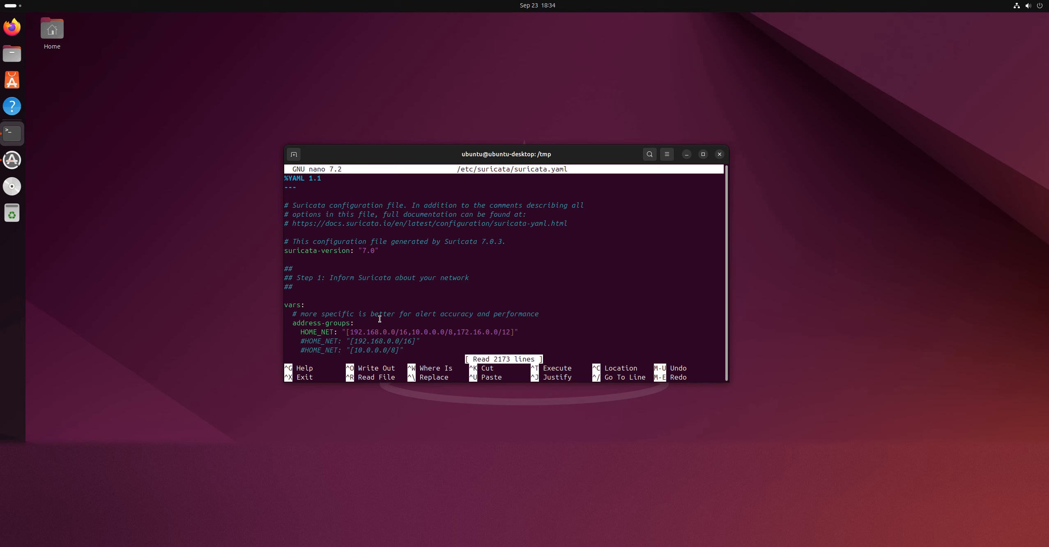
Set the active HOME_NET address group to "[192.168.1.0/24]" and save suricata.yaml
key("Down")
key("Down")
key("Down")
key("Down")
key("Down")
key("Down")
key("Down")
key("Down")
key("Down")
key("Down")
key("Down")
key("Down")
key("Down")
key("Down")
key("Down")
key("Down")
key("Down")
key("Down")
key("Down")
key("Down")
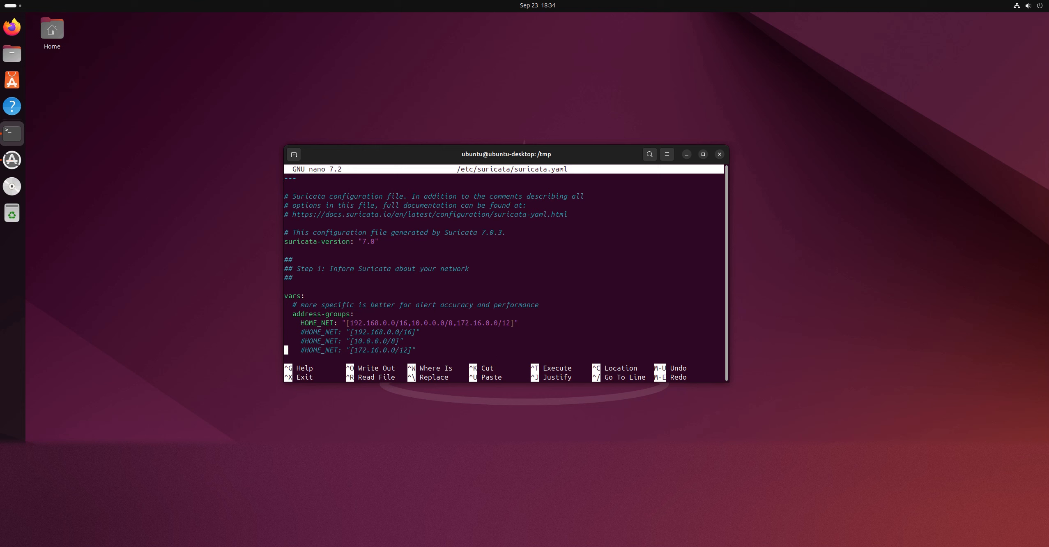
key("Down")
key("Down")
key("Down")
key("Down")
key("Down")
key("Down")
key("Down")
key("Down")
key("Down")
key("Down")
key("Down")
key("Up")
key("Up")
key("Up")
key("Up")
key("Up")
key("Up")
key("Up")
key("Up")
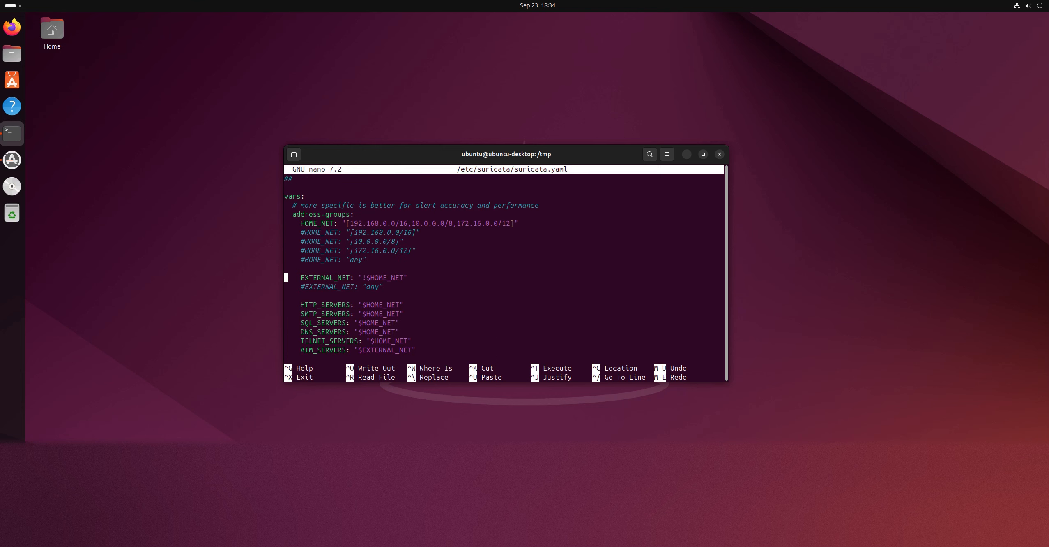
key("Up")
key("Up")
key("Up")
key("Up")
key("Up")
key("Up")
key("Up")
key("Right")
key("Right")
key("Right")
key("Right")
key("Right")
key("Right")
key("Right")
key("Right")
key("Right")
key("Right")
key("Down")
key("Right")
key("Right")
key("Right")
key("Right")
key("Right")
key("Right")
key("Right")
key("Right")
key("Right")
key("Right")
key("Right")
key("Right")
key("Right")
key("Right")
key("Right")
key("Right")
key("Right")
key("Right")
key("Right")
key("Right")
key("Right")
key("Right")
key("Right")
key("Right")
key("Right")
key("Right")
key("Right")
key("Right")
key("Right")
key("Right")
key("Right")
key("Right")
key("Right")
key("Right")
key("Right")
key("Right")
key("Right")
key("Right")
key("Right")
key("BackSpace")
key("BackSpace")
key("BackSpace")
key("BackSpace")
key("BackSpace")
key("BackSpace")
key("BackSpace")
key("BackSpace")
key("BackSpace")
key("BackSpace")
key("BackSpace")
key("BackSpace")
key("BackSpace")
key("BackSpace")
key("BackSpace")
key("BackSpace")
key("BackSpace")
key("BackSpace")
key("BackSpace")
key("BackSpace")
key("BackSpace")
key("BackSpace")
key("BackSpace")
key("BackSpace")
key("BackSpace")
key("BackSpace")
key("BackSpace")
type("24")
key("Left")
key("Left")
key("Left")
key("Left")
key("Left")
key("ctrl+s")
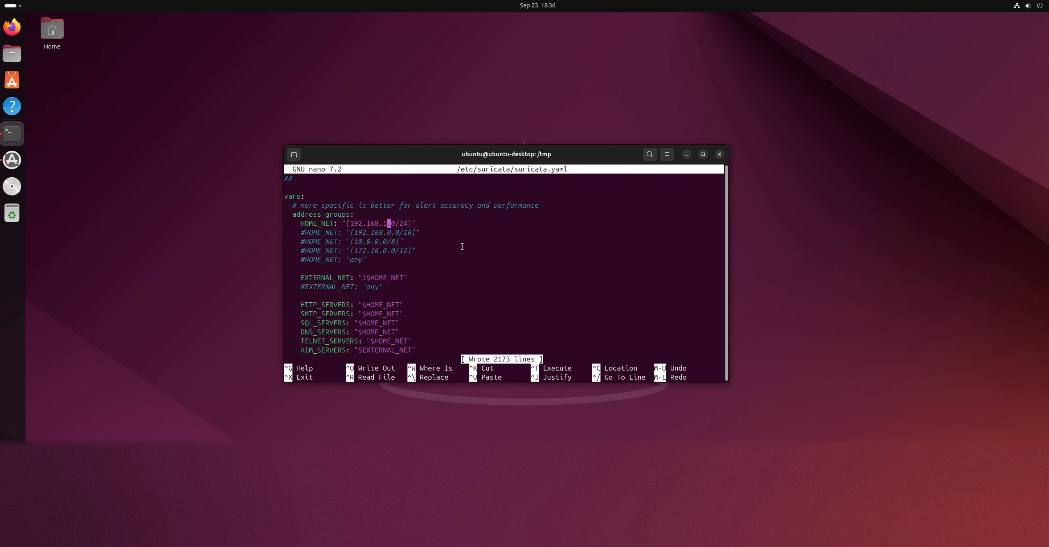
Uncomment the EXTERNAL_NET: "any" line, save suricata.yaml and exit nano
key("Down")
key("Down")
key("Down")
key("Down")
key("Down")
key("Down")
key("Left")
key("Left")
key("Left")
key("Left")
key("Left")
key("Left")
key("Left")
key("Left")
key("Left")
key("Left")
key("Left")
key("Left")
key("Left")
key("Left")
key("Left")
key("Left")
key("Left")
key("Left")
key("Left")
key("BackSpace")
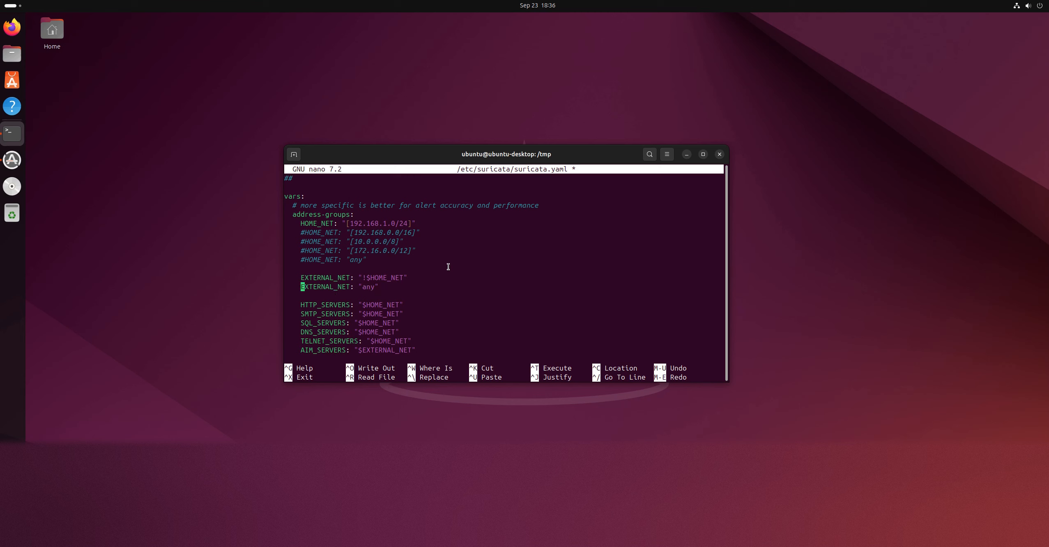
key("ctrl+s")
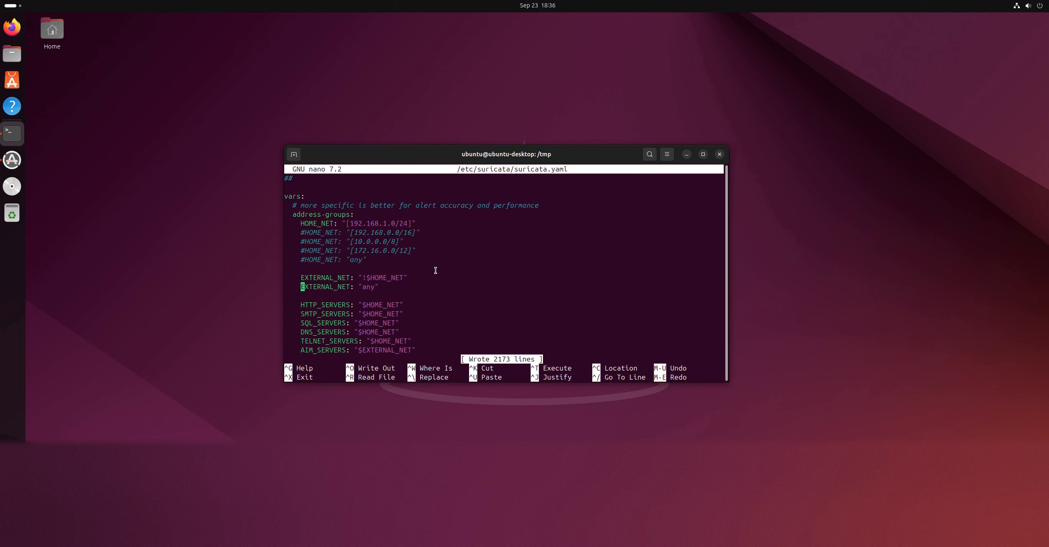
key("ctrl+x")
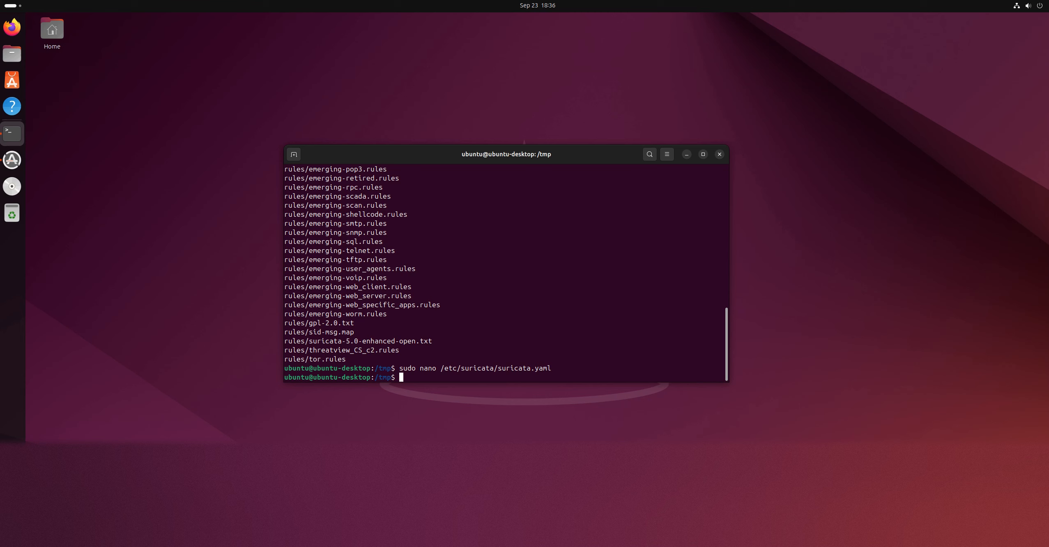
Try to start Suricata on eth0 by running the copied command "sudo suricata -c /etc/suricata/suricata.yaml -i eth0"
right_click(488, 271)
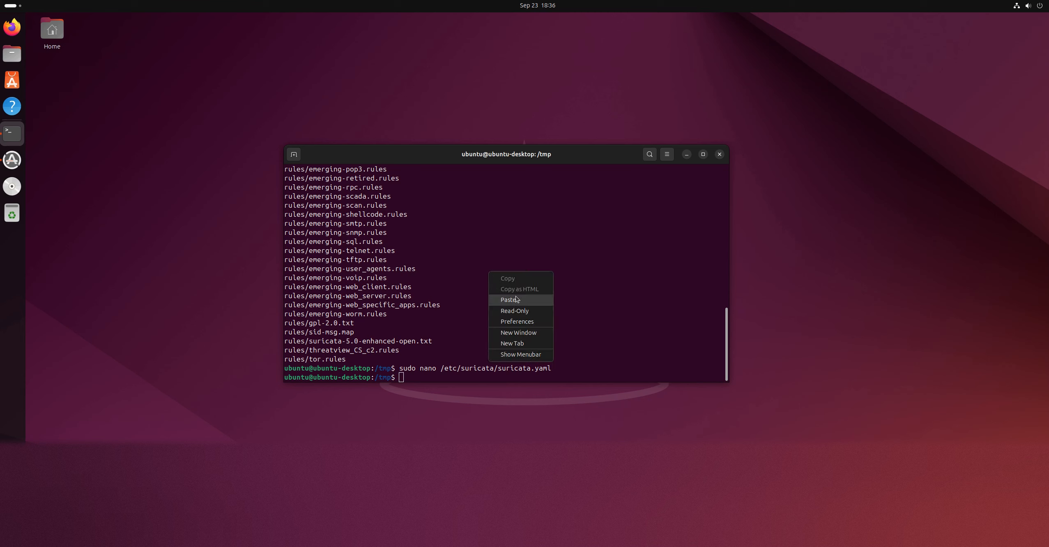
left_click(510, 299)
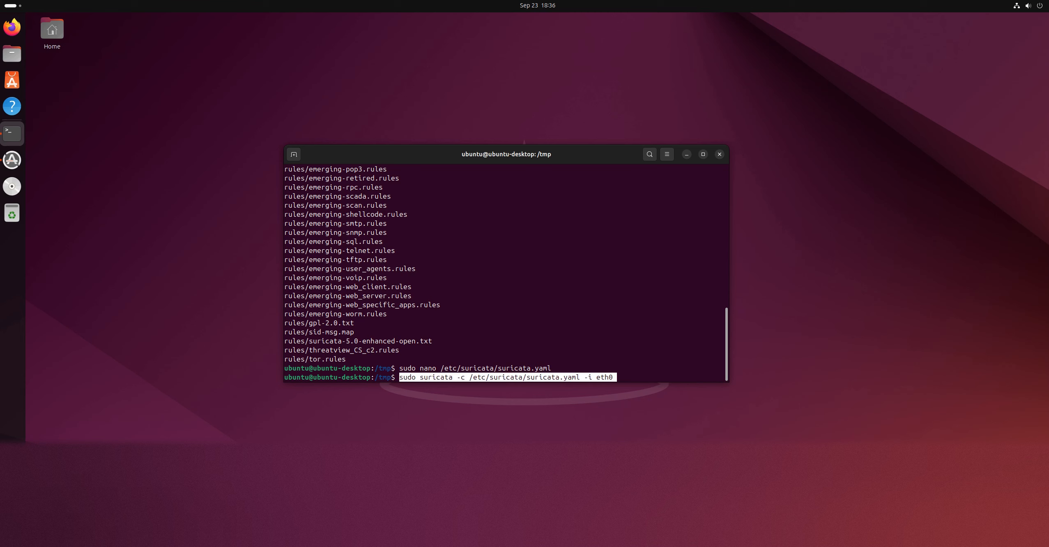
key("Return")
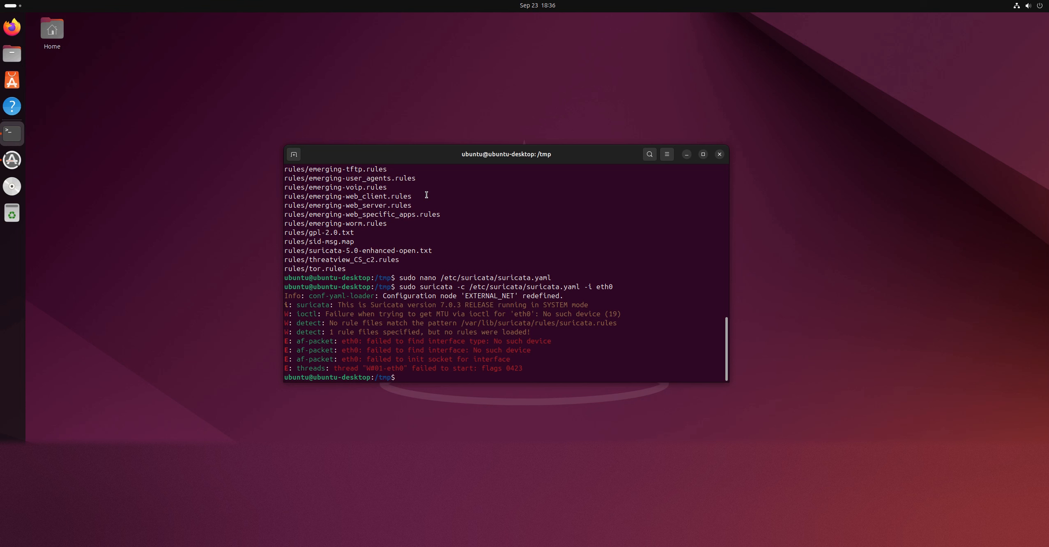
Reopen /etc/suricata/suricata.yaml in nano, comment out the EXTERNAL_NET: "any" line again, save and exit
key("Up")
key("Up")
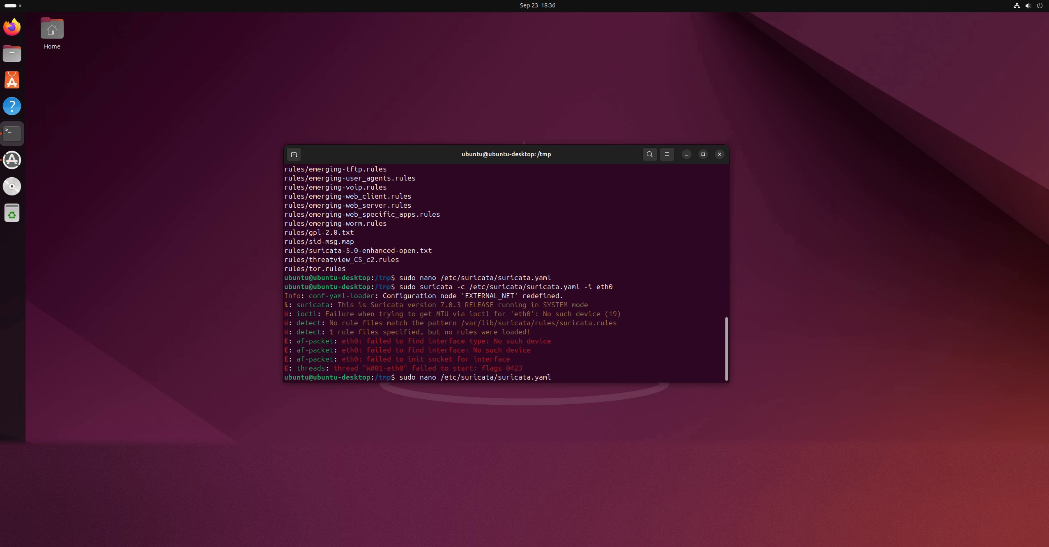
key("Return")
key("Down")
key("Down")
key("Down")
key("Down")
key("Down")
key("Down")
key("Down")
key("Down")
key("Down")
key("Down")
key("Down")
key("Down")
key("Down")
key("Down")
key("Down")
key("Down")
key("Down")
key("Down")
key("Down")
key("Down")
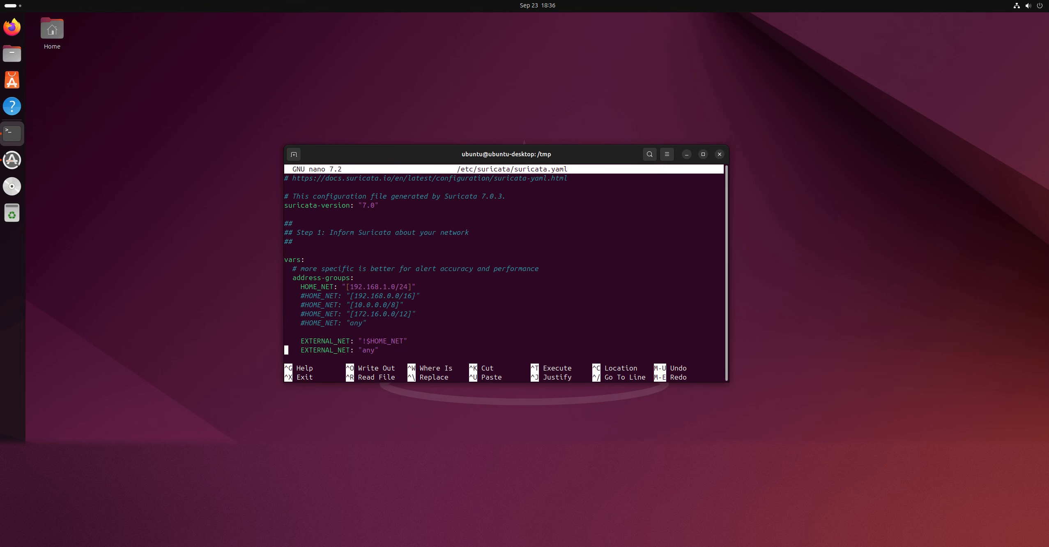
key("Down")
key("Down")
key("Up")
key("Up")
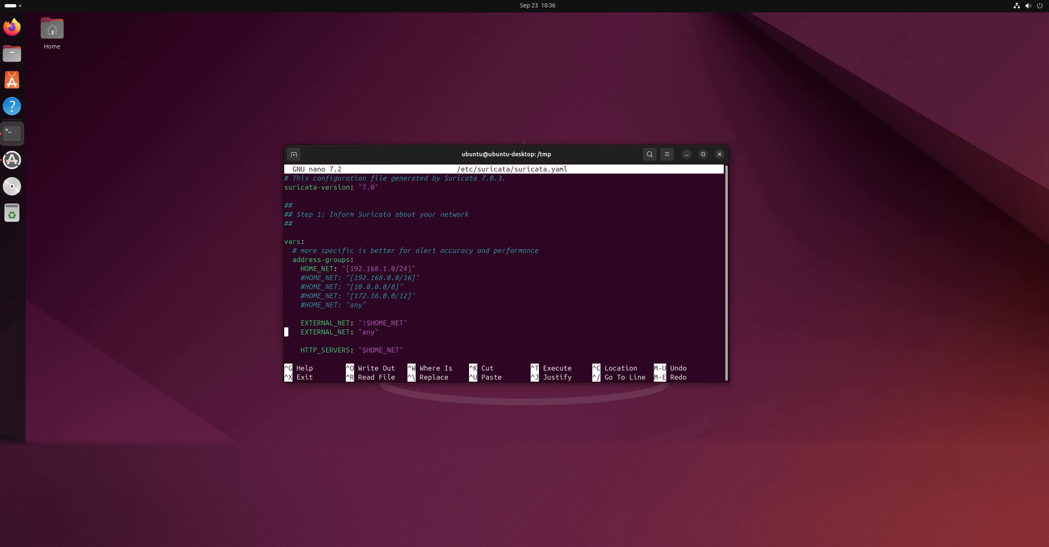
key("Right")
key("Right")
key("Right")
key("Right")
type("#")
key("ctrl+o")
key("Return")
key("ctrl+x")
Retry starting Suricata on eth0 with the re-edited configuration file
key("Up")
key("Up")
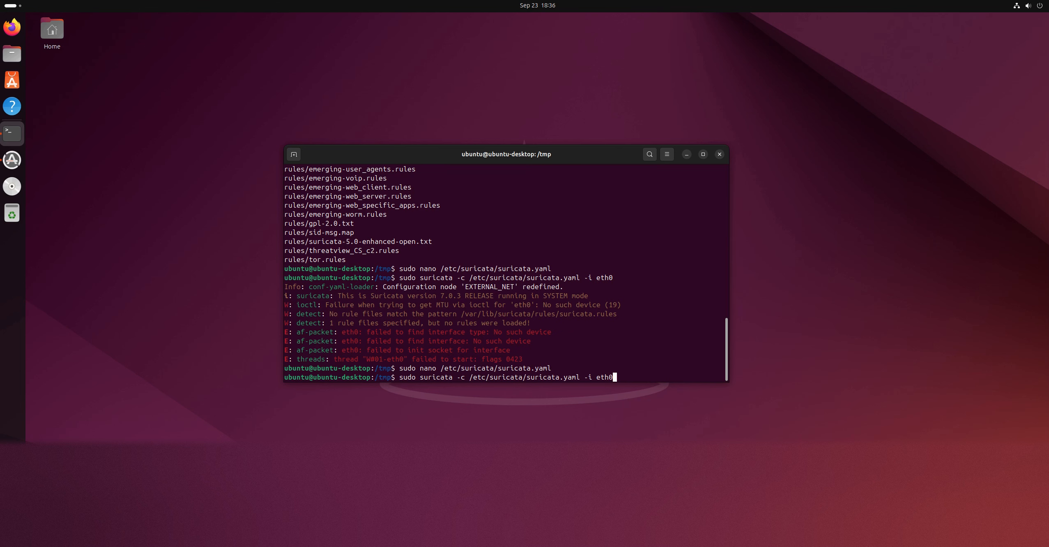
key("Return")
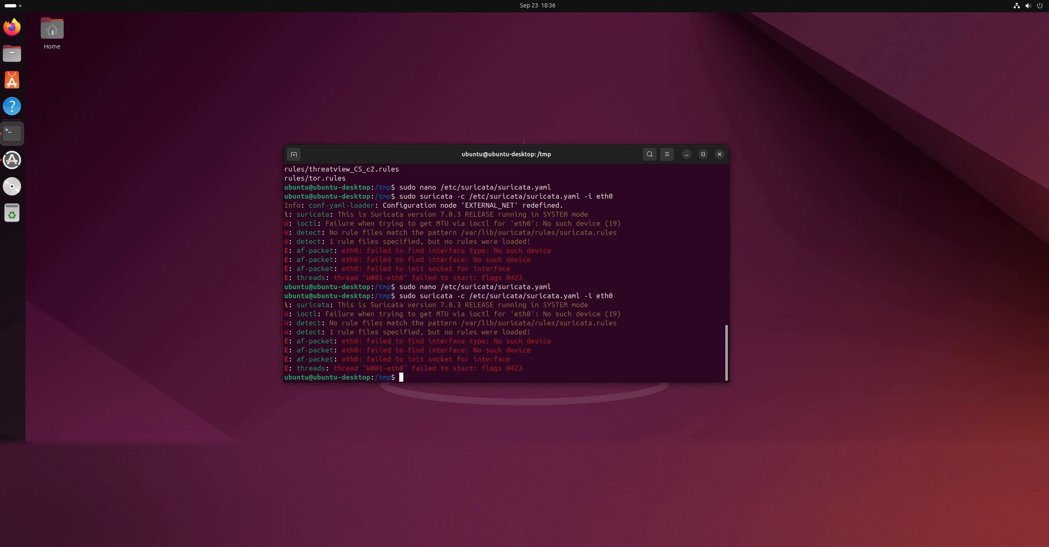
Discard the recalled Suricata command and list the network interfaces with "ifconfig"
key("Up")
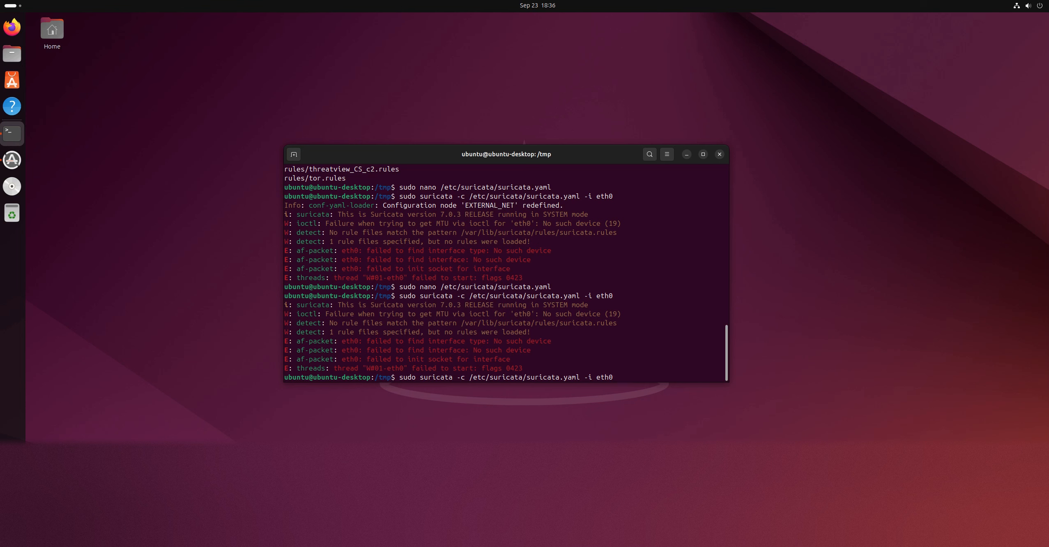
key("ctrl+u")
type("ifconfig")
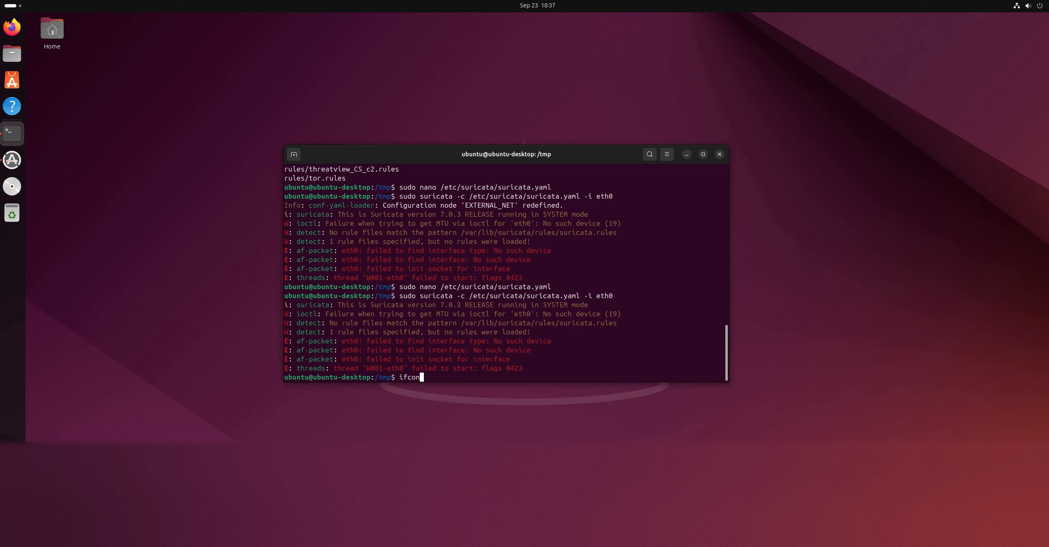
key("Return")
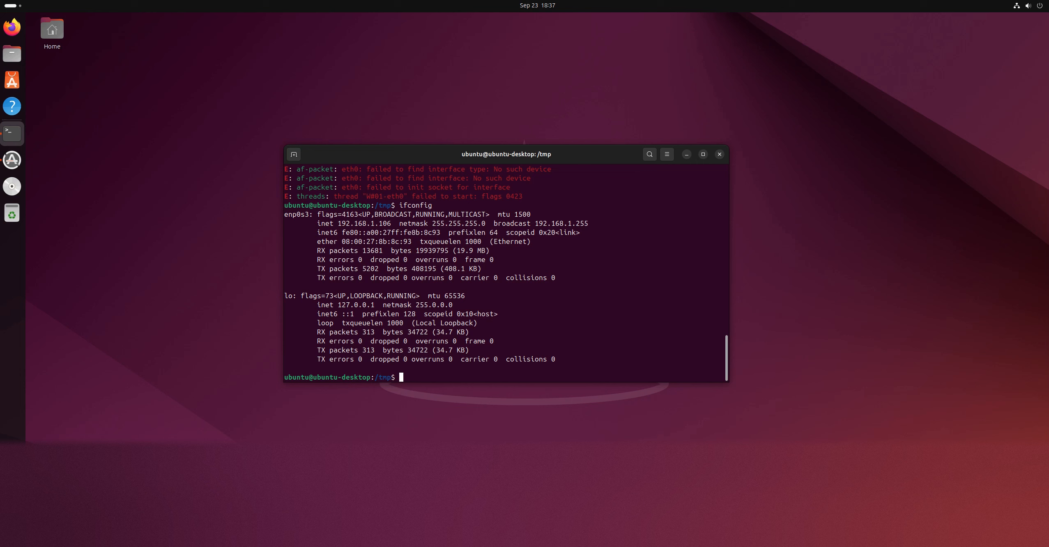
Replace eth0 in the previous Suricata command with the copied interface name enp0s3 and run it
key("Up")
key("Up")
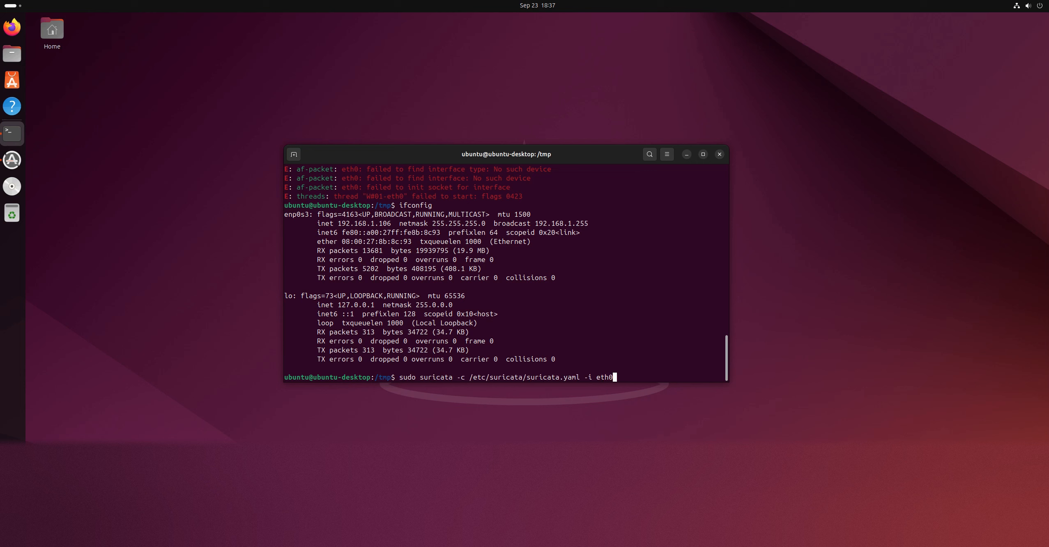
key("BackSpace")
key("BackSpace")
key("BackSpace")
key("BackSpace")
double_click(295, 215)
right_click(295, 215)
left_click(317, 222)
right_click(631, 341)
left_click(650, 368)
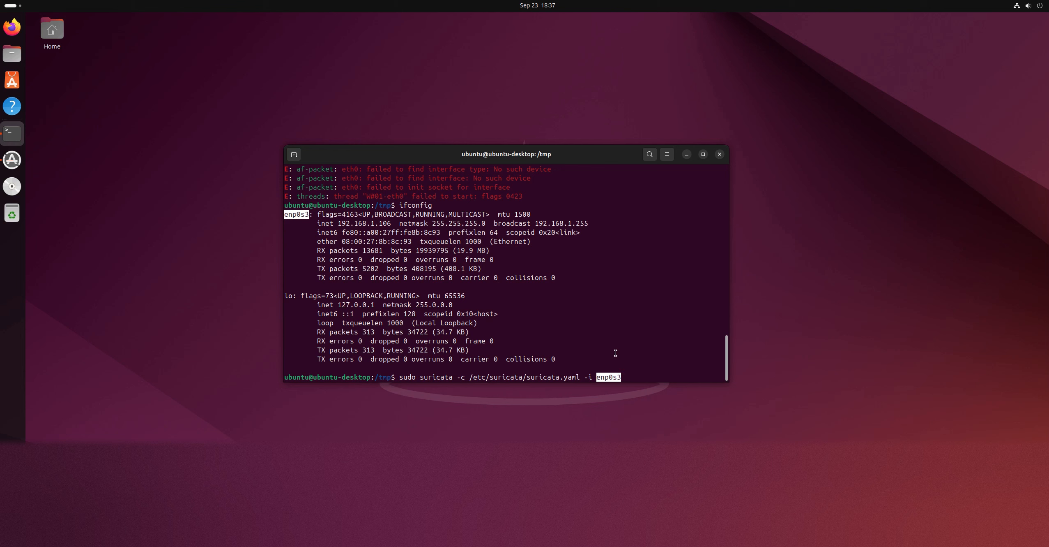
key("Return")
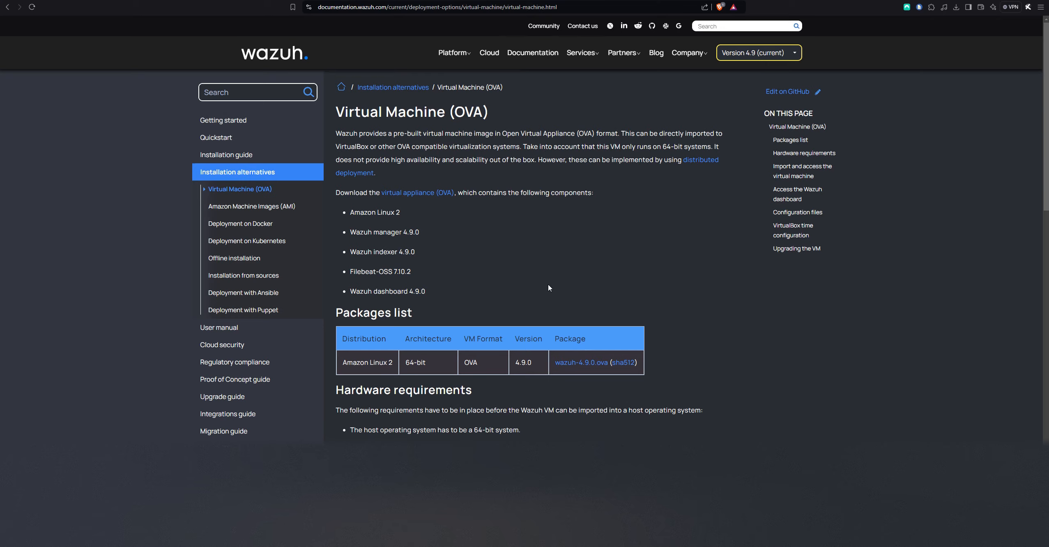
Switch to the Wazuh Virtual Machine (OVA) documentation in the browser and locate the wazuh-4.9.0.ova package
scroll(549, 288, "down", 4)
scroll(547, 291, "up", 3)
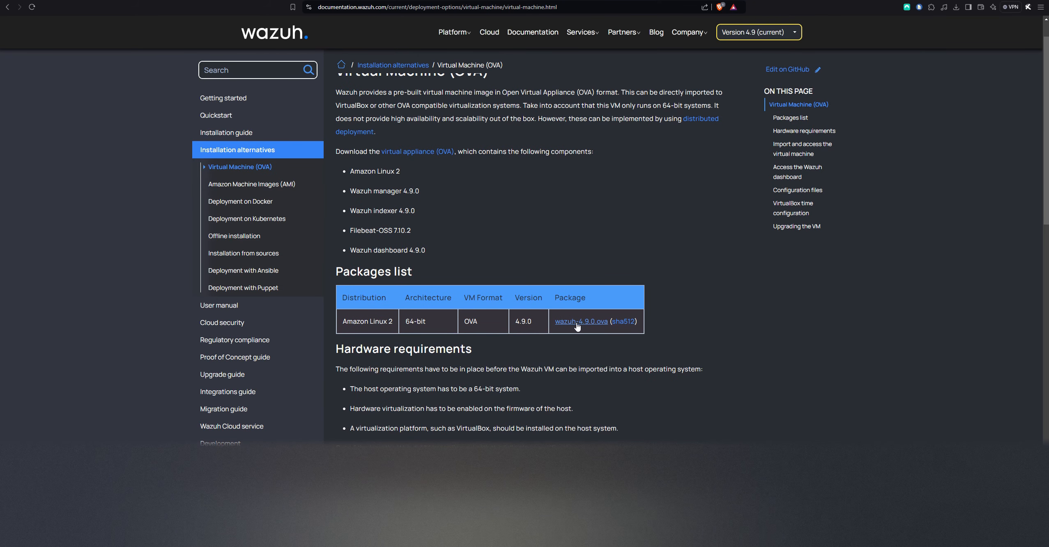
Download the wazuh-4.9.0.ova virtual appliance and save it to the Desktop
left_click(577, 326)
left_click(416, 151)
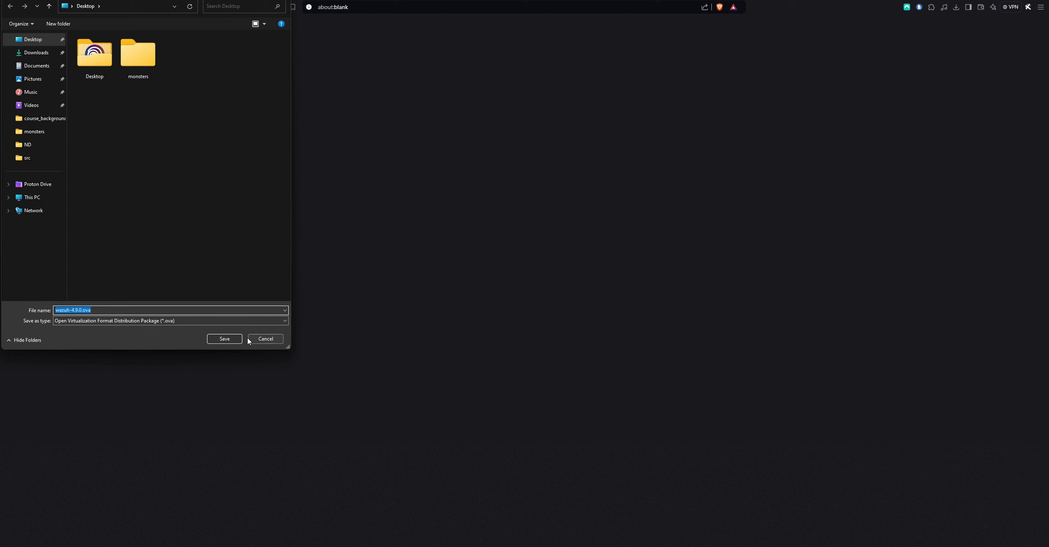
left_click(235, 342)
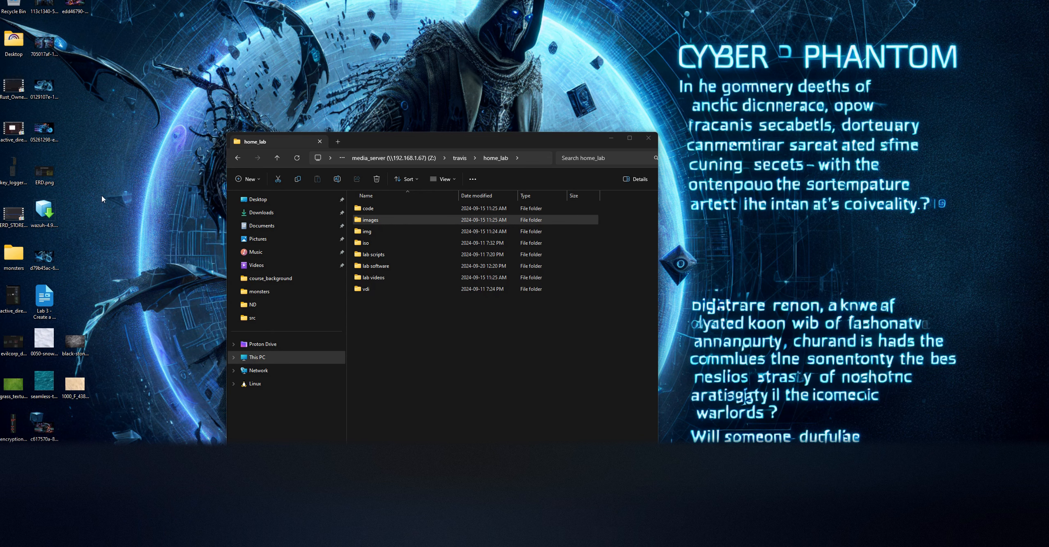
Start an appliance import in VirtualBox and choose wazuh-4.9.0.ova from the Desktop as the source file
left_click(44, 212)
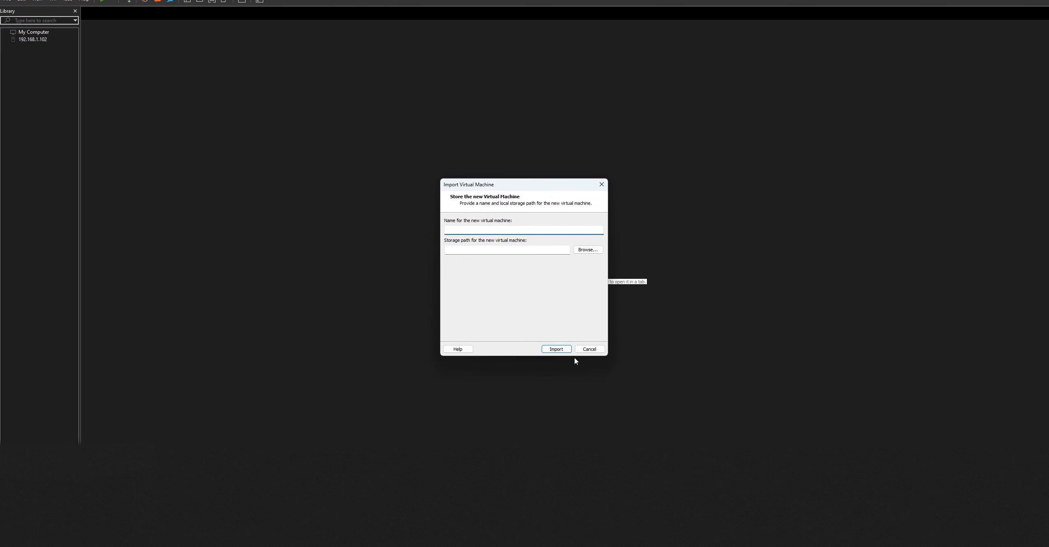
left_click(590, 349)
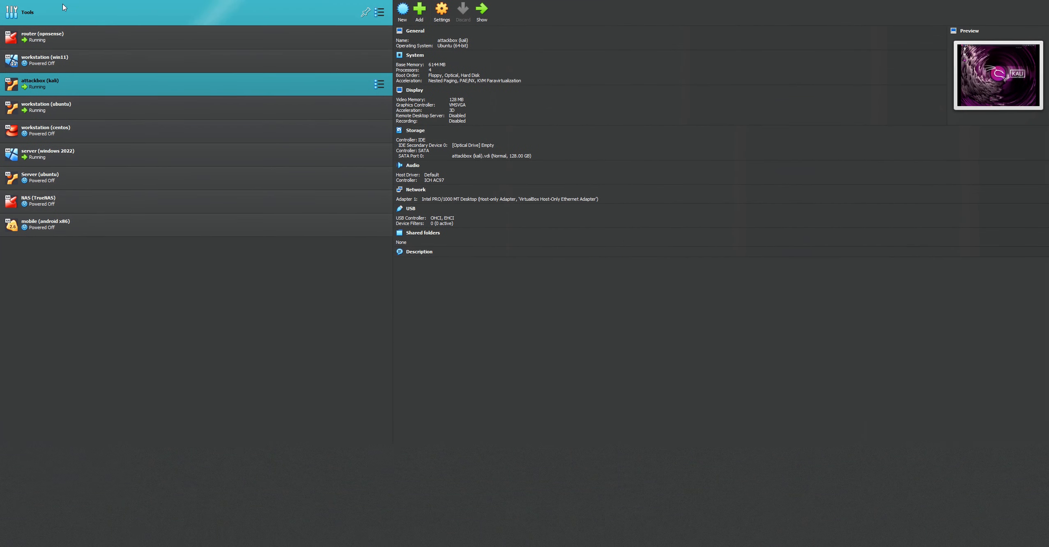
left_click(7, 0)
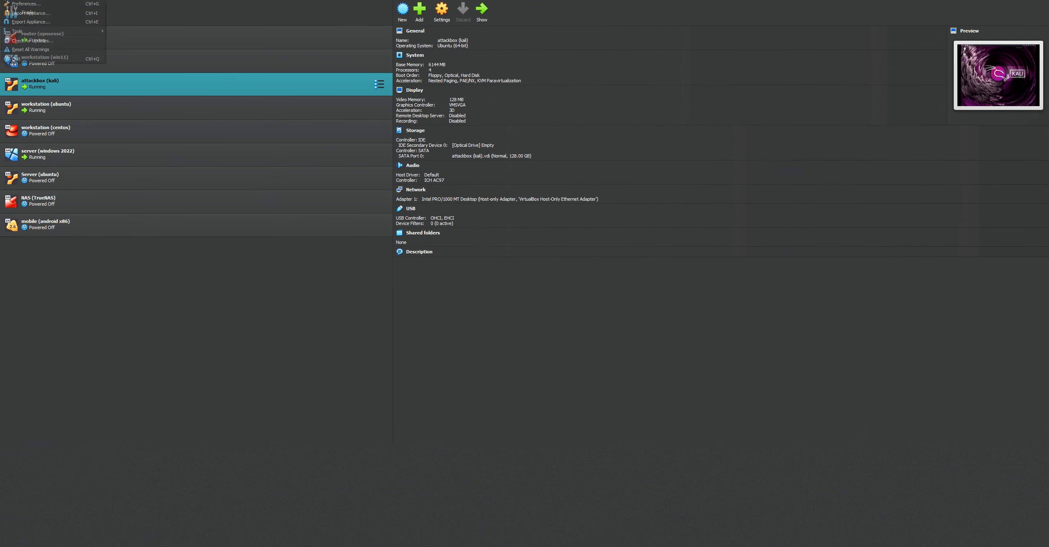
left_click(62, 13)
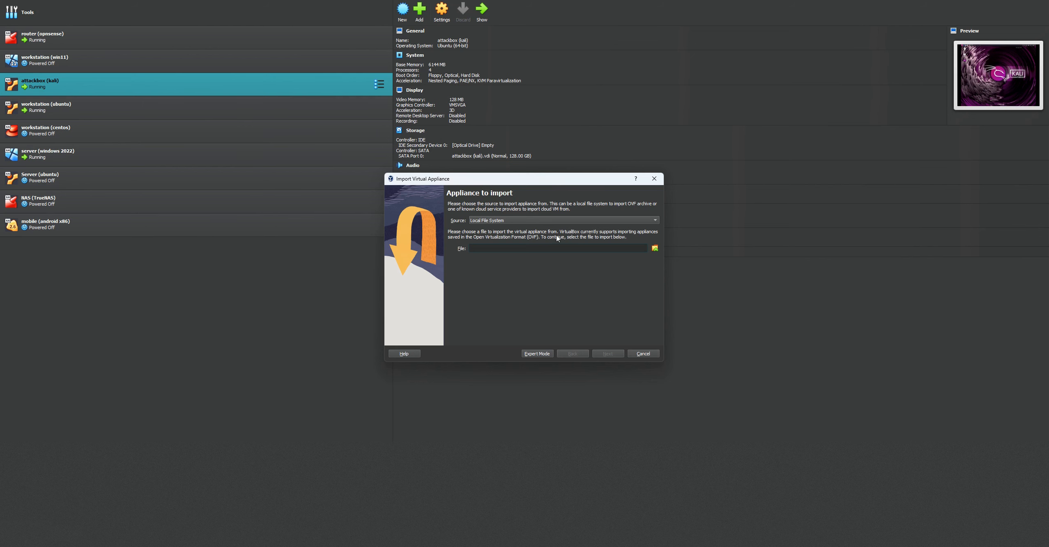
left_click(655, 248)
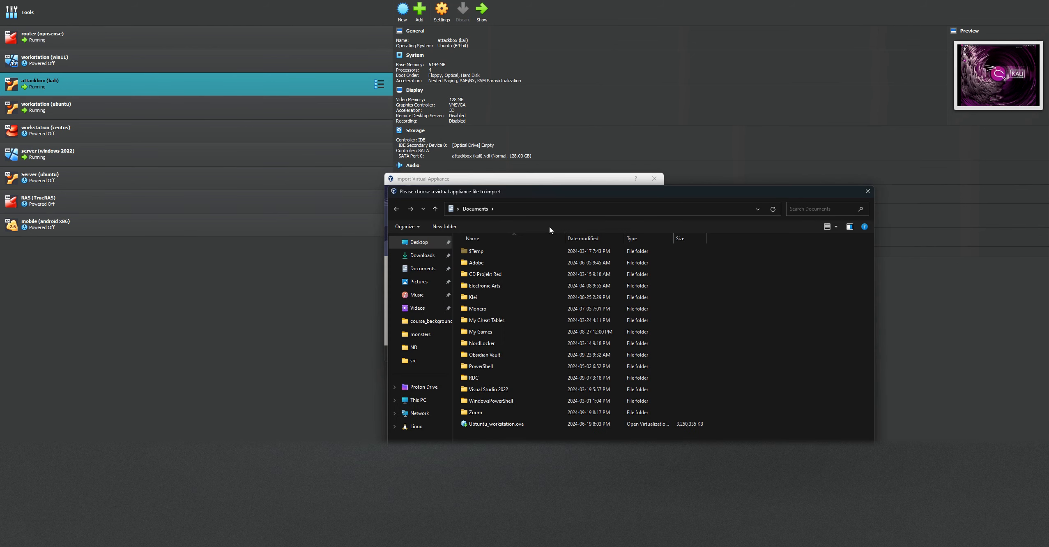
left_click(416, 243)
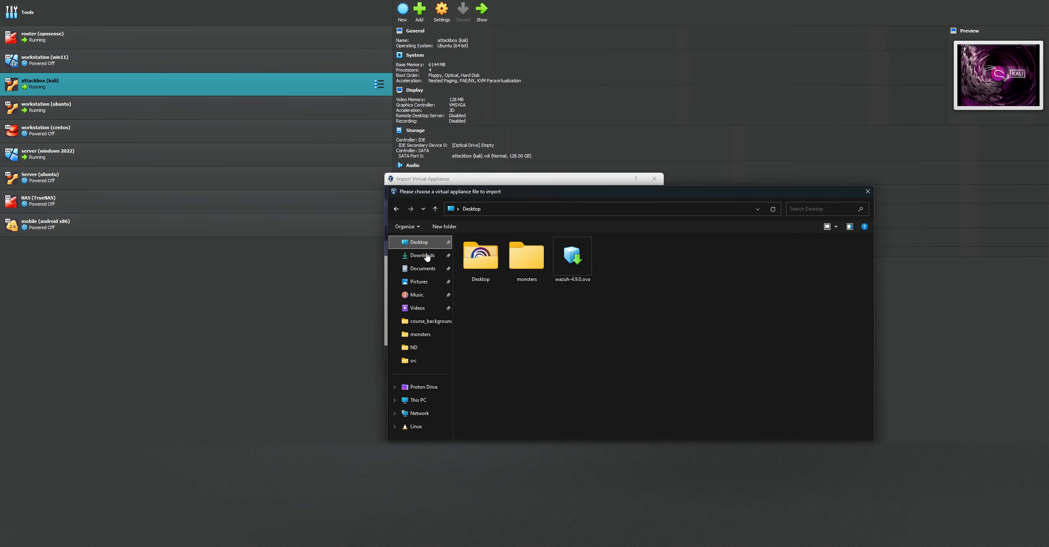
left_click(572, 263)
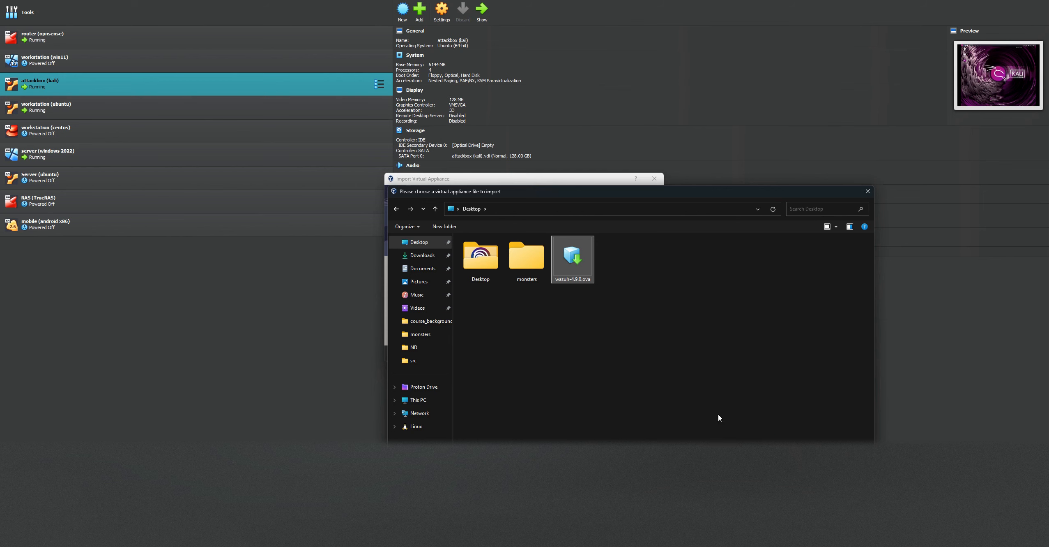
key("Return")
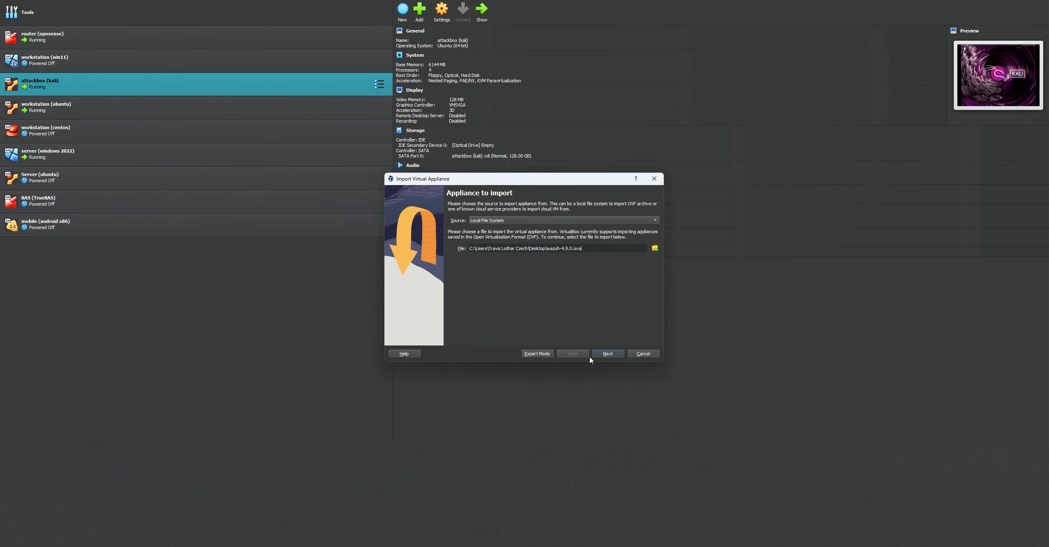
Review the Wazuh v4.9.0 OVA appliance settings and finish the import with hard drives imported as VDI
left_click(606, 355)
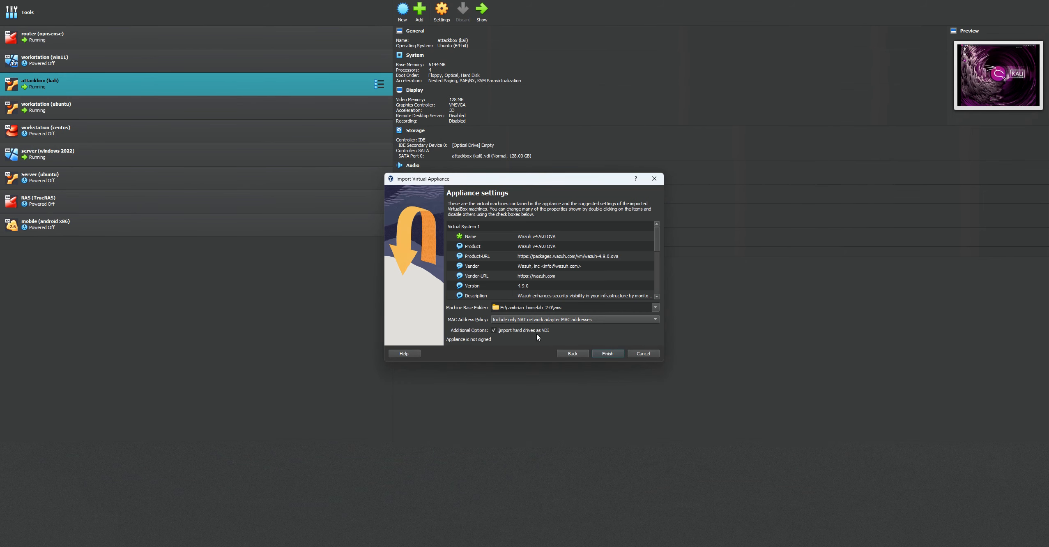
scroll(613, 270, "down", 5)
scroll(612, 270, "up", 5)
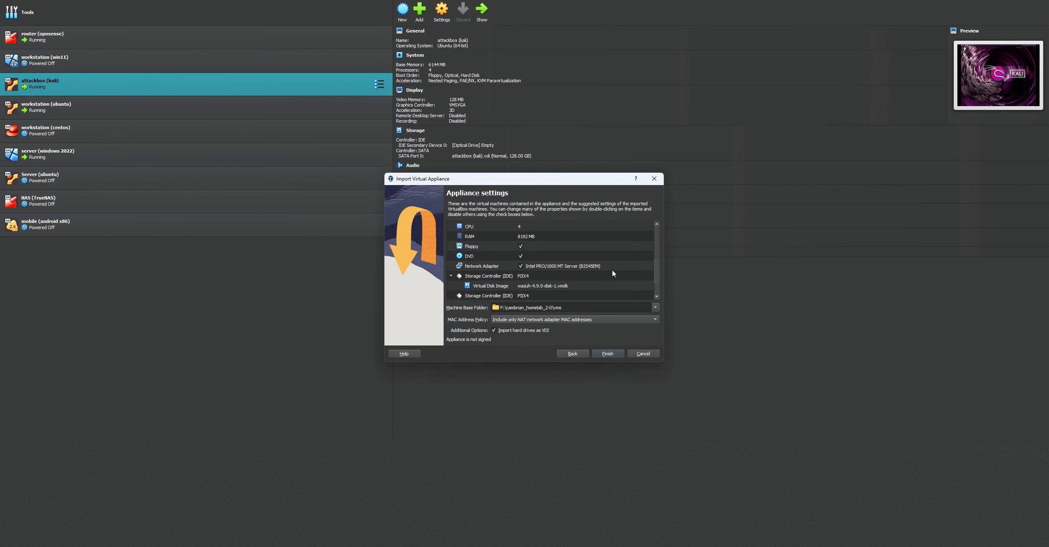
left_click(608, 354)
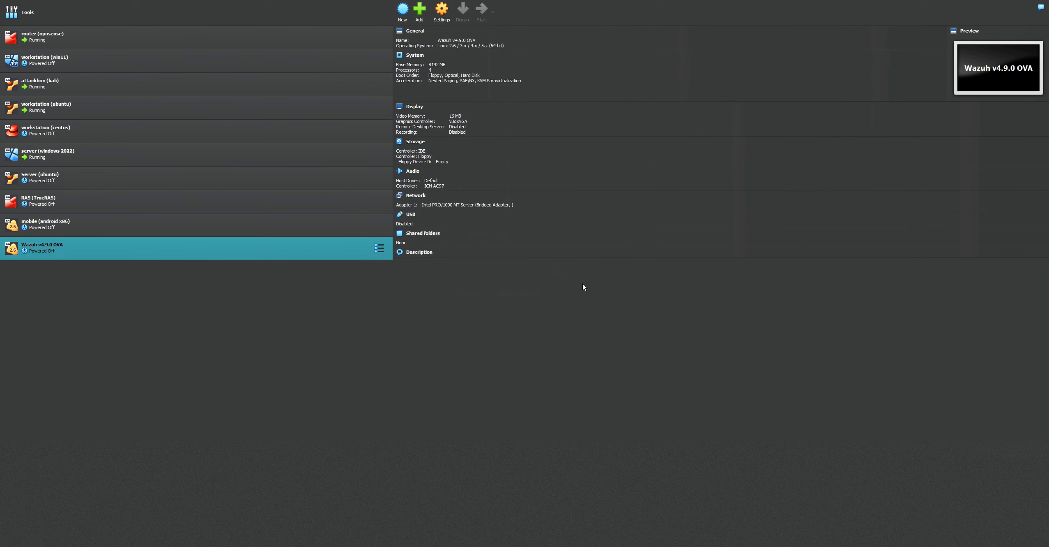
Attach Adapter 1 of the Wazuh v4.9.0 OVA machine to a Host-only Adapter using VirtualBox Host-Only Ethernet Adapter
right_click(174, 248)
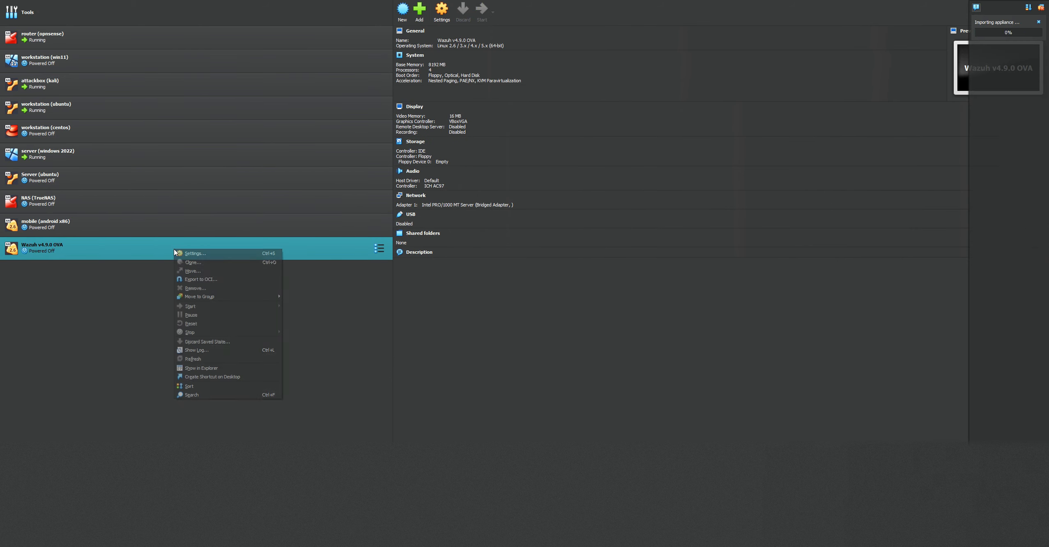
left_click(219, 253)
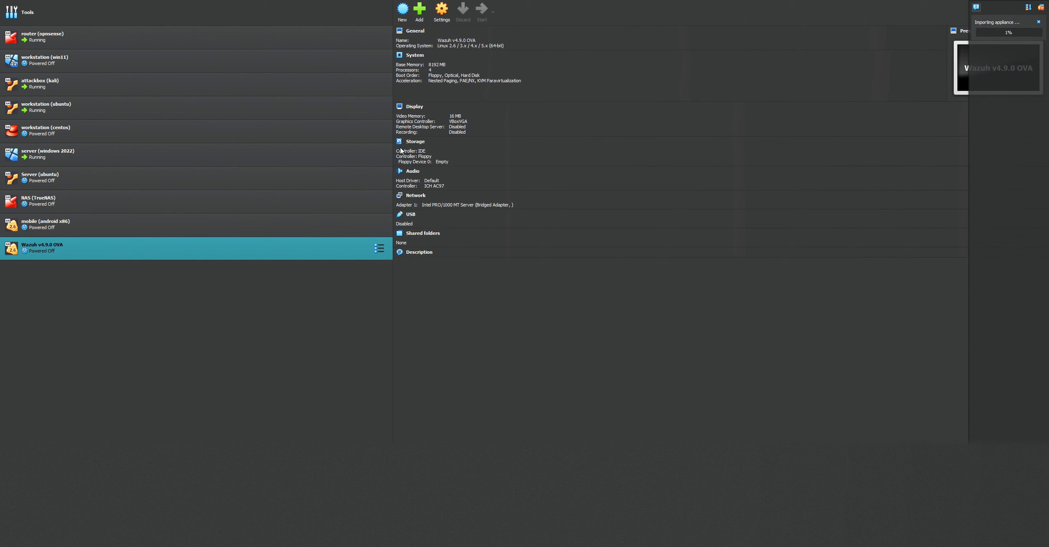
left_click(419, 257)
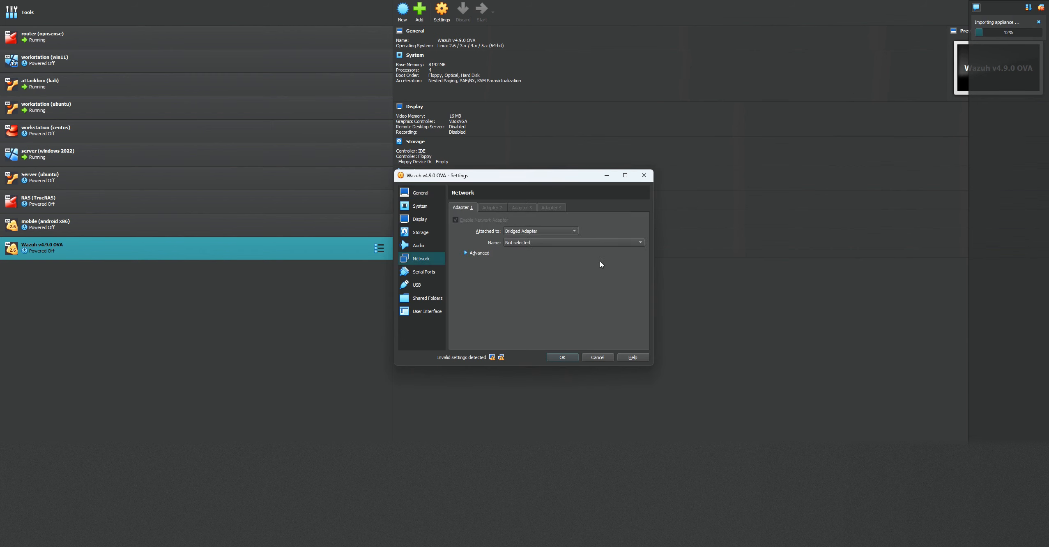
left_click(544, 231)
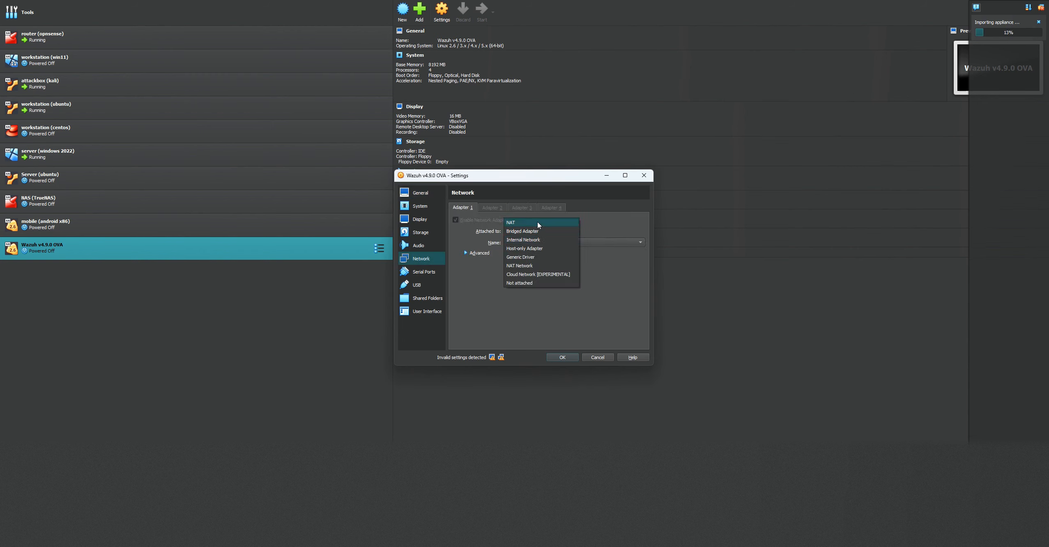
left_click(536, 249)
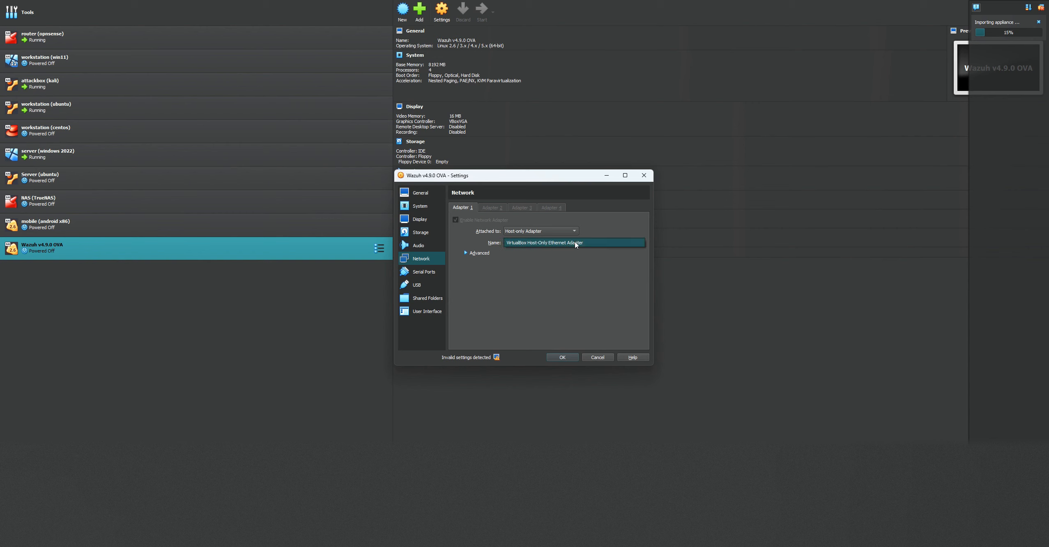
Check the Wazuh machine's General and System settings, save the configuration and start the virtual machine
left_click(405, 190)
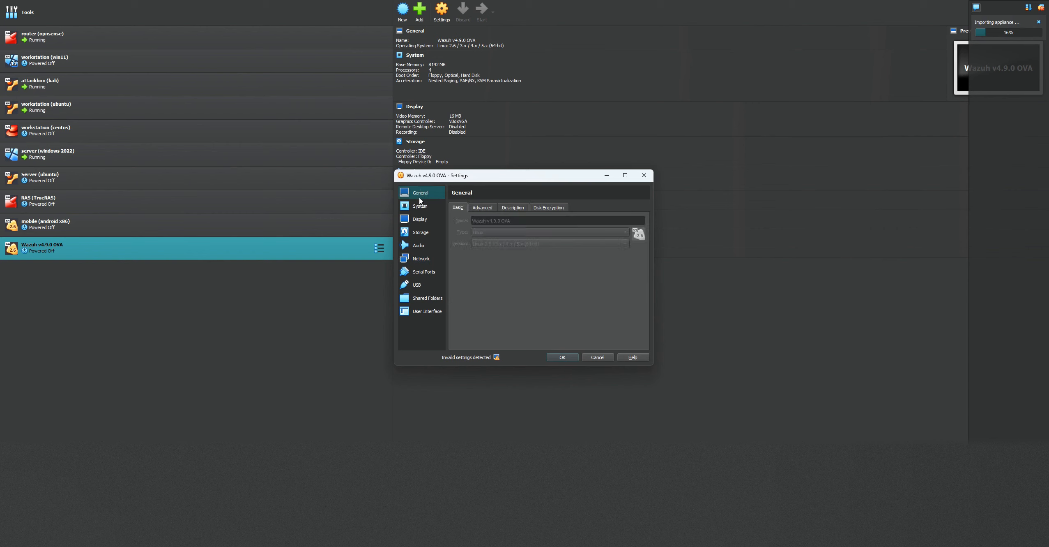
left_click(420, 206)
left_click(497, 207)
left_click(530, 209)
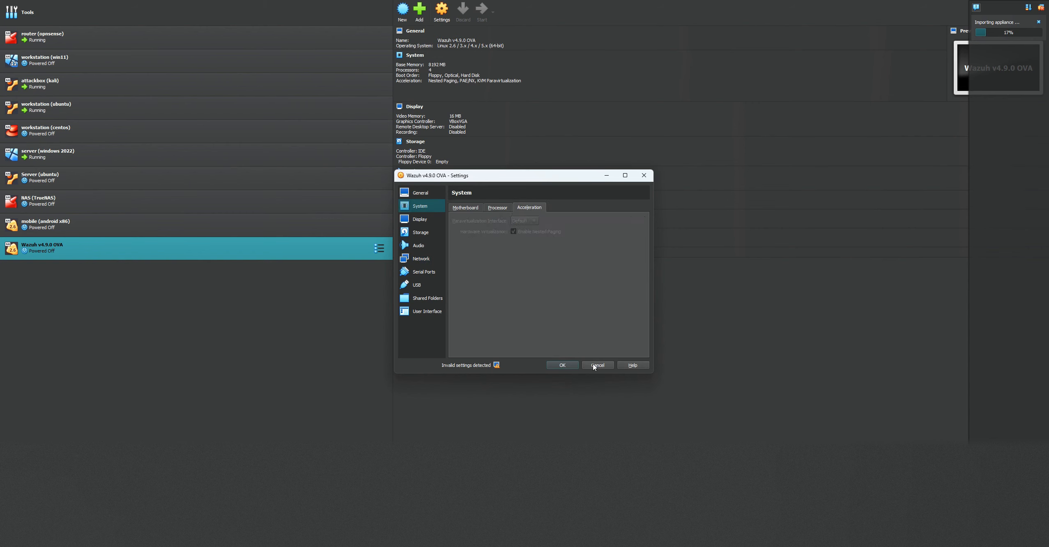
left_click(563, 365)
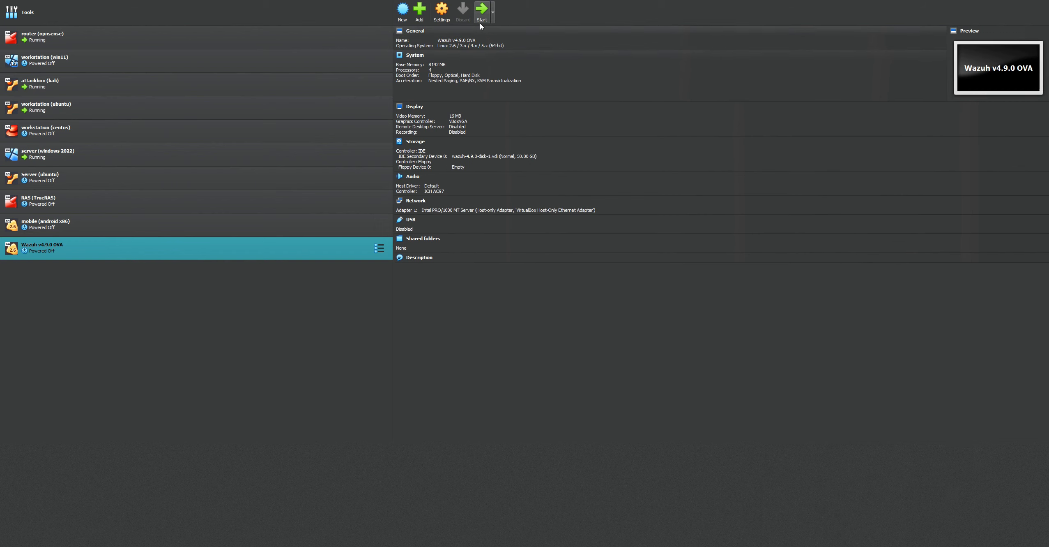
left_click(479, 18)
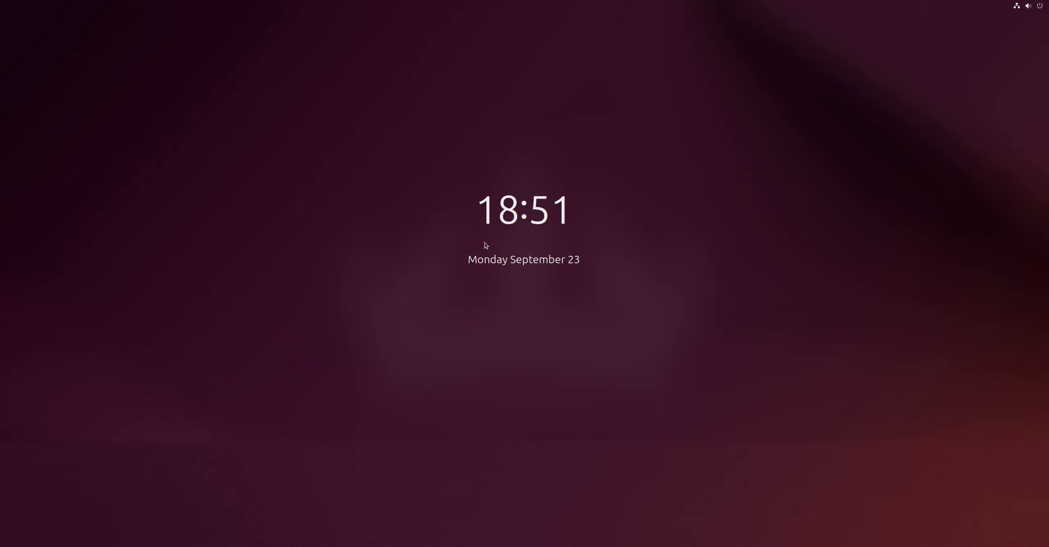
Unlock the Ubuntu workstation by entering the account password for the ubuntu user
left_click(481, 347)
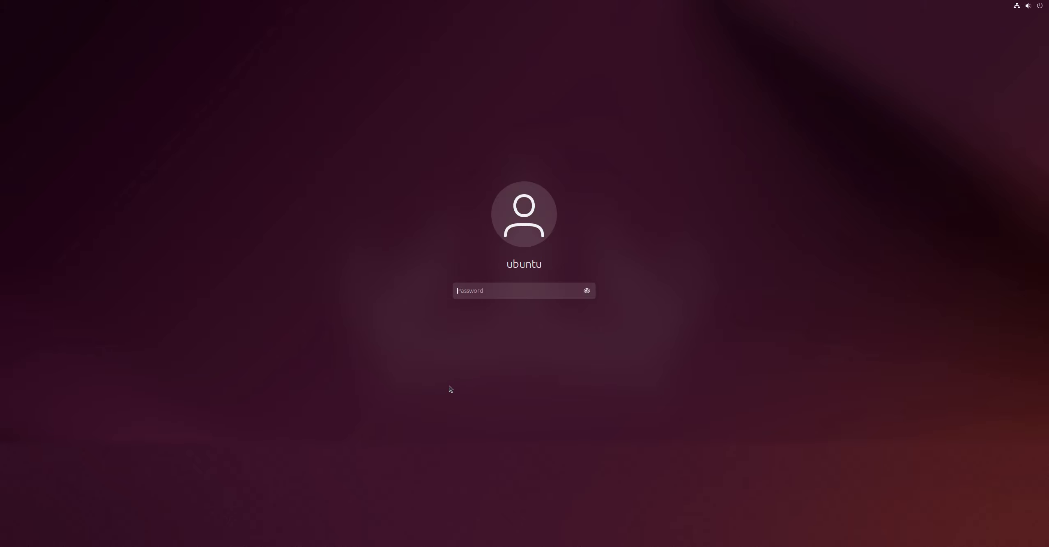
type("●●●●●●●")
key("BackSpace")
key("BackSpace")
key("BackSpace")
key("BackSpace")
key("BackSpace")
key("BackSpace")
key("BackSpace")
type("●●●●●●")
key("Return")
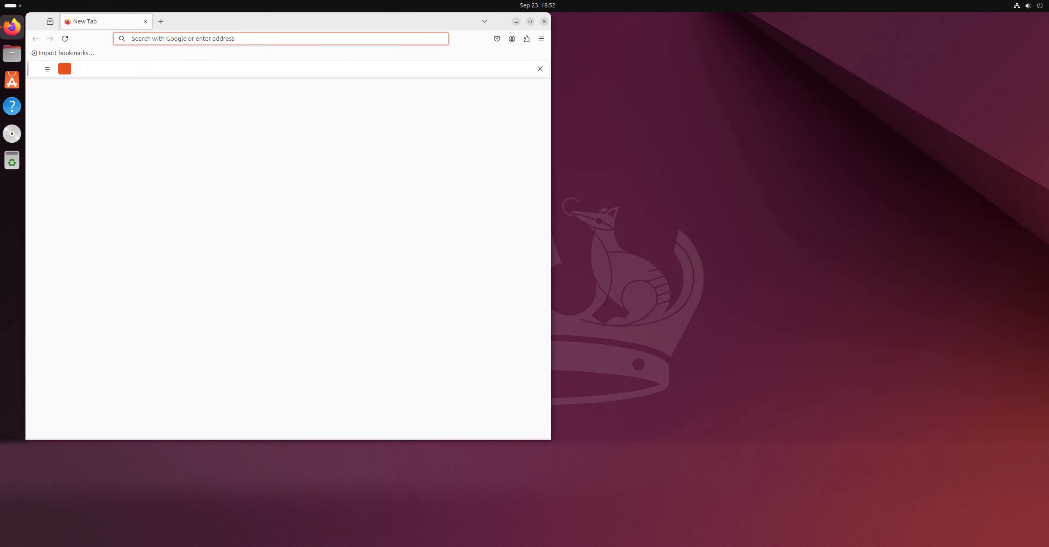
Return from the Wazuh console to Firefox on the Ubuntu workstation and open the address 192.168.1.1
key("alt+Tab")
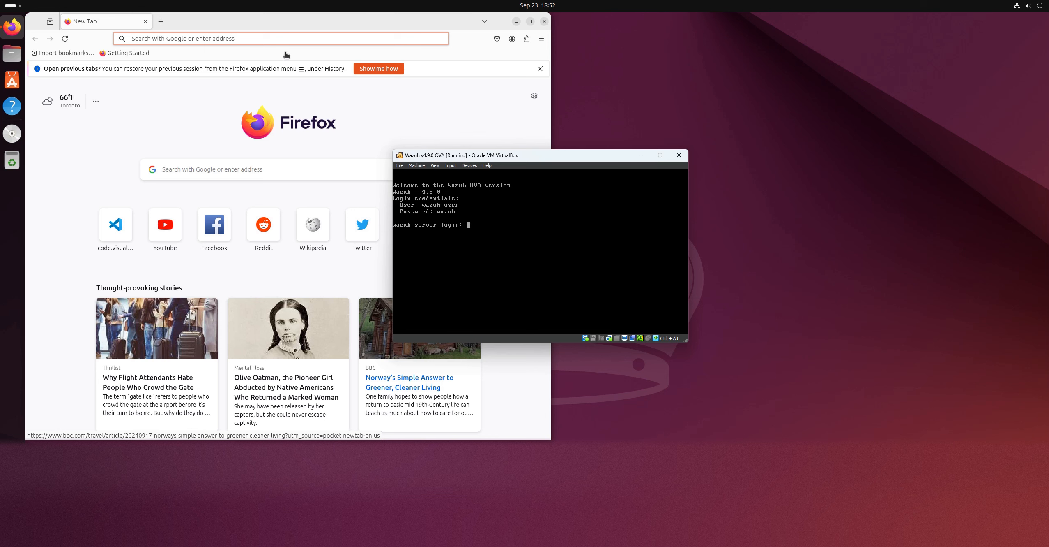
left_click(196, 36)
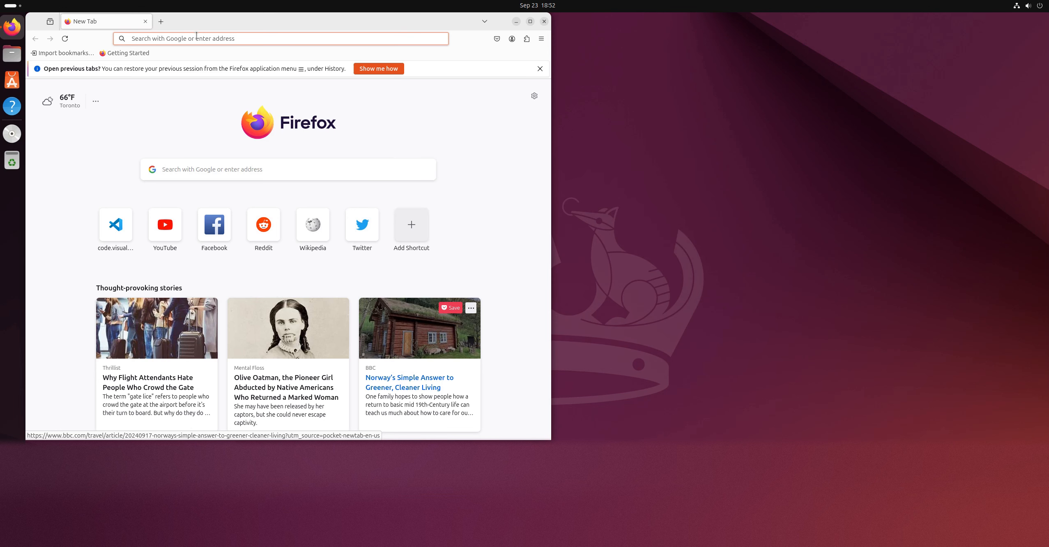
left_click(177, 41)
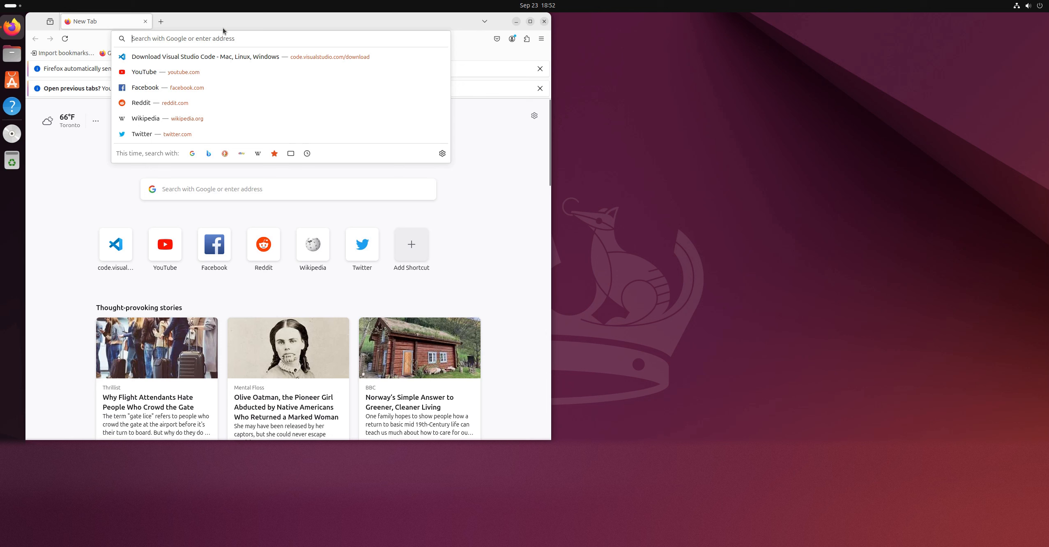
type("192.1689")
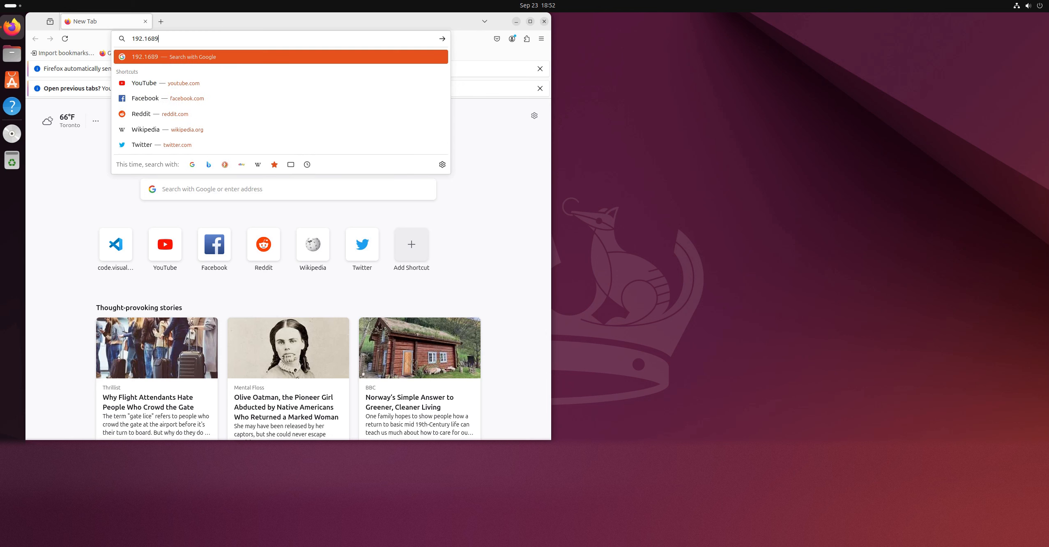
type("1.1")
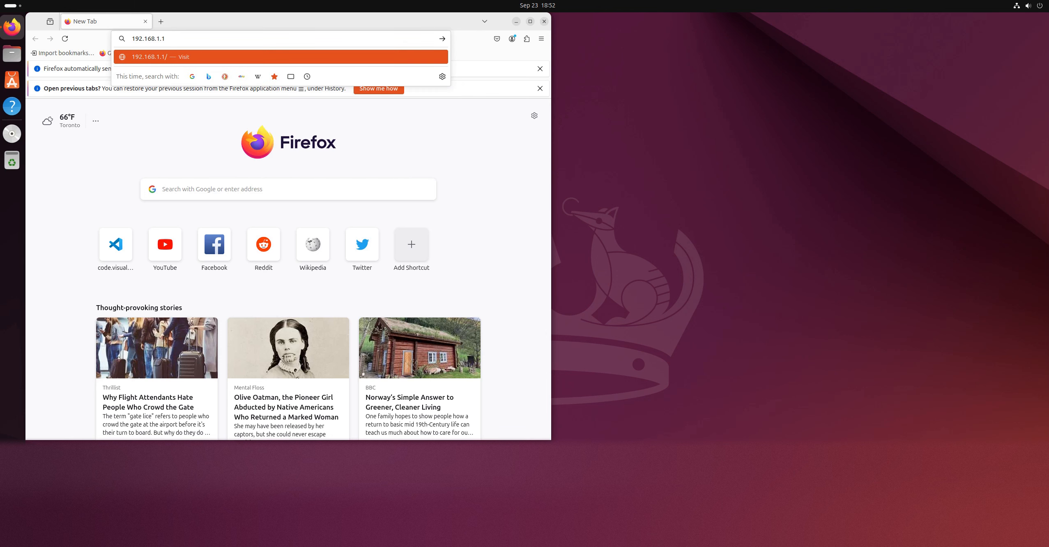
key("Return")
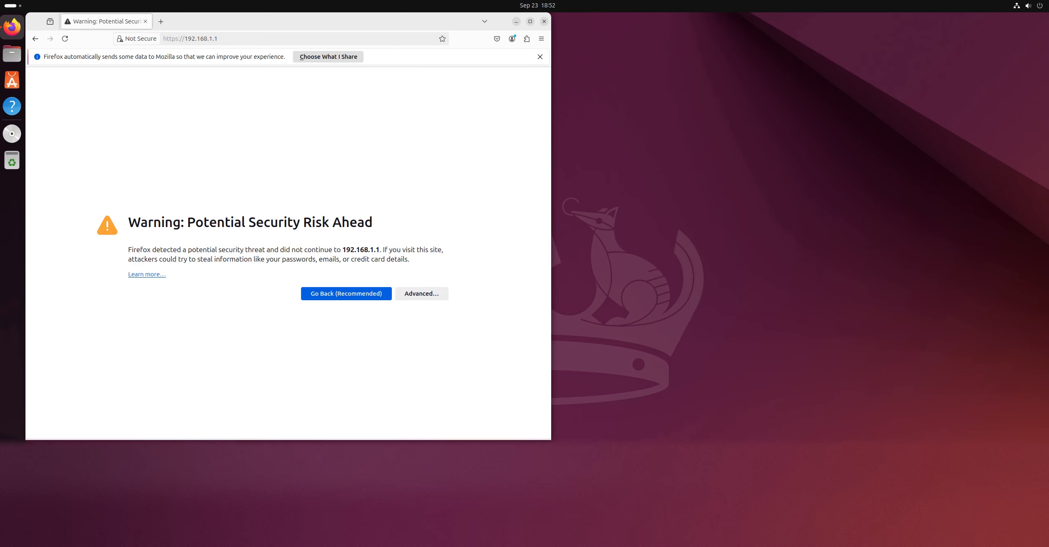
Accept the self-signed certificate risk for 192.168.1.1 and continue to the OPNsense login page
left_click(429, 294)
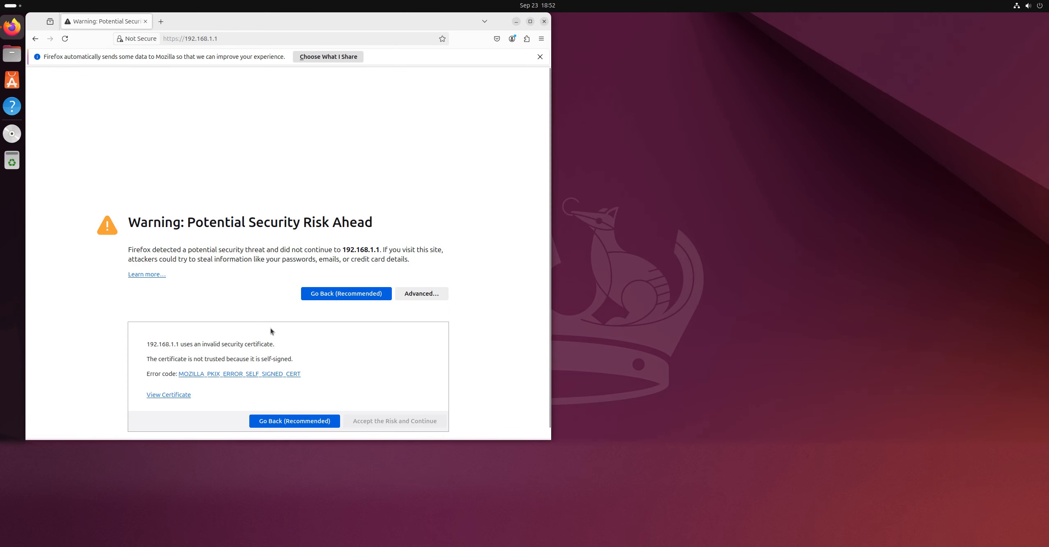
scroll(370, 415, "down", 1)
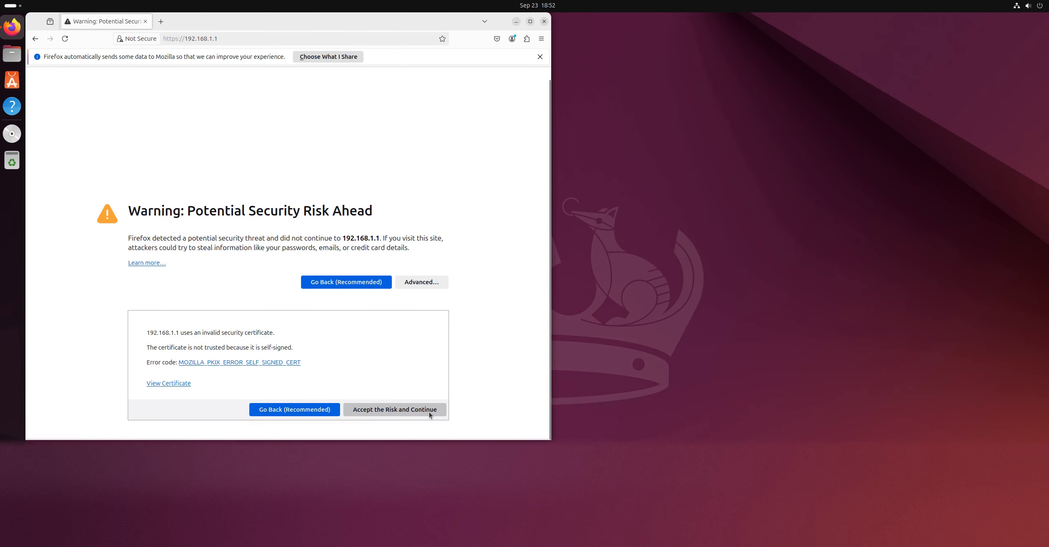
left_click(432, 409)
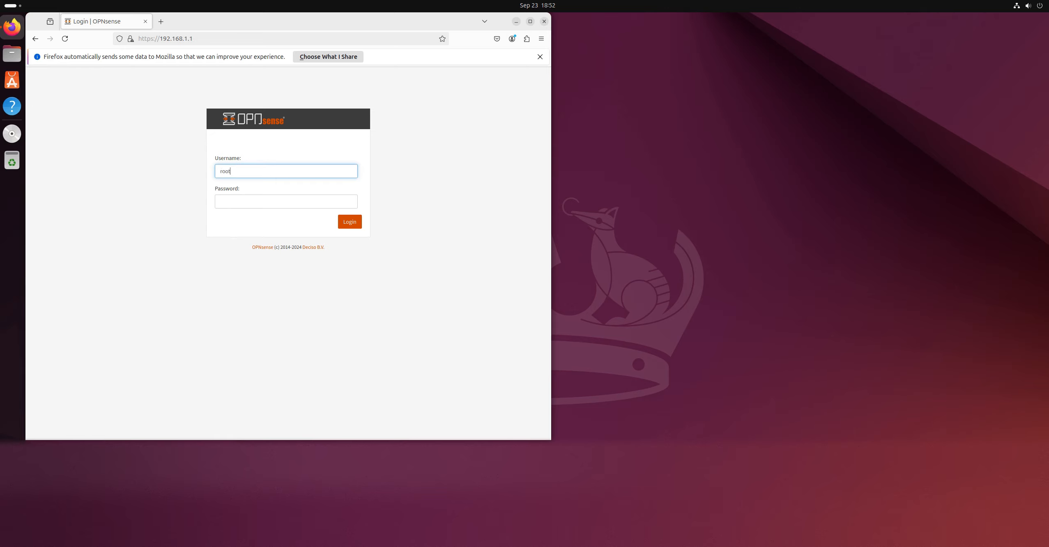
Log in to OPNsense as root with the account password and decline saving the credentials in Firefox
key("Tab")
type("••••••••")
key("Return")
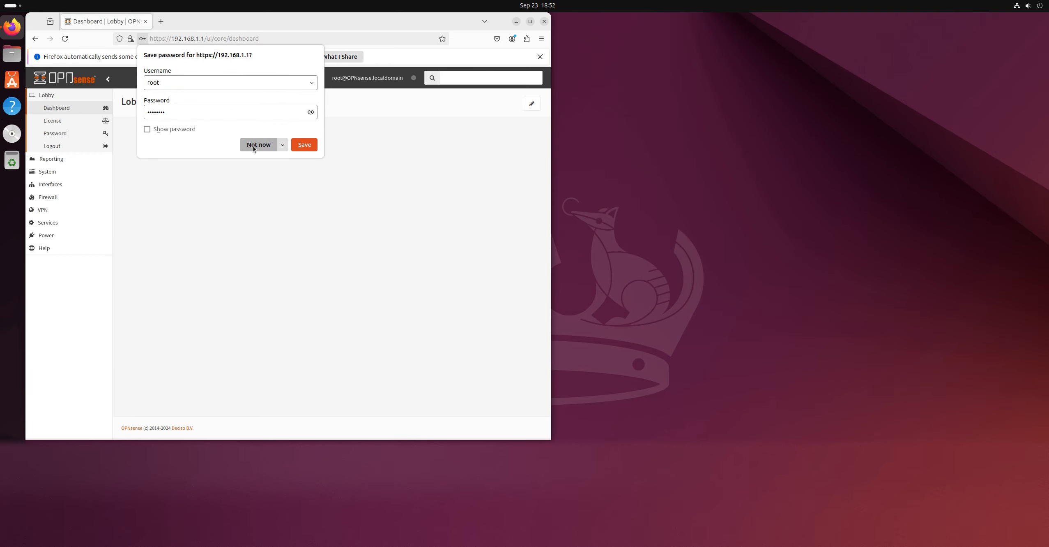
left_click(257, 145)
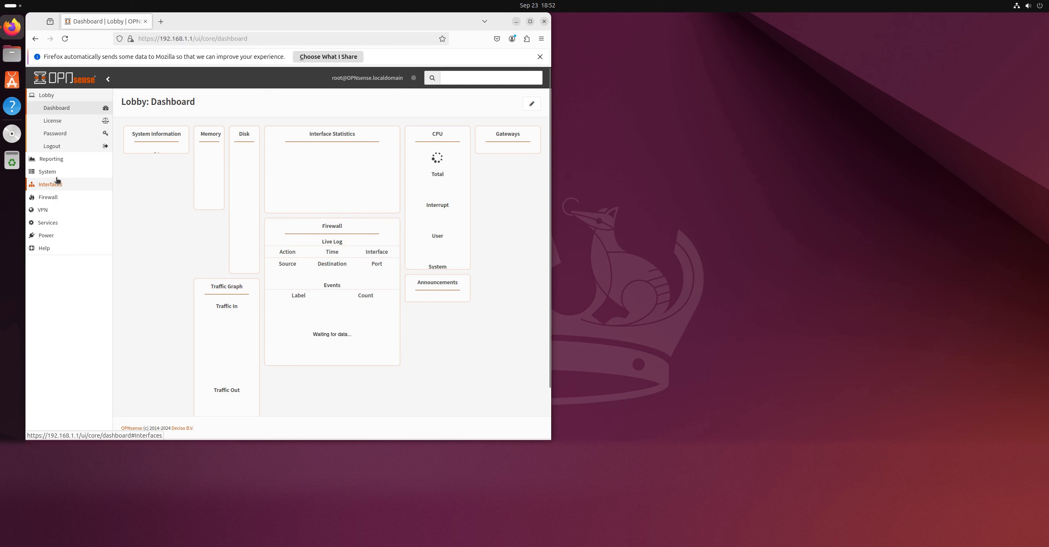
Open the ISC DHCPv4 leases in OPNsense and copy the IP address of the wazuh-server host
left_click(60, 227)
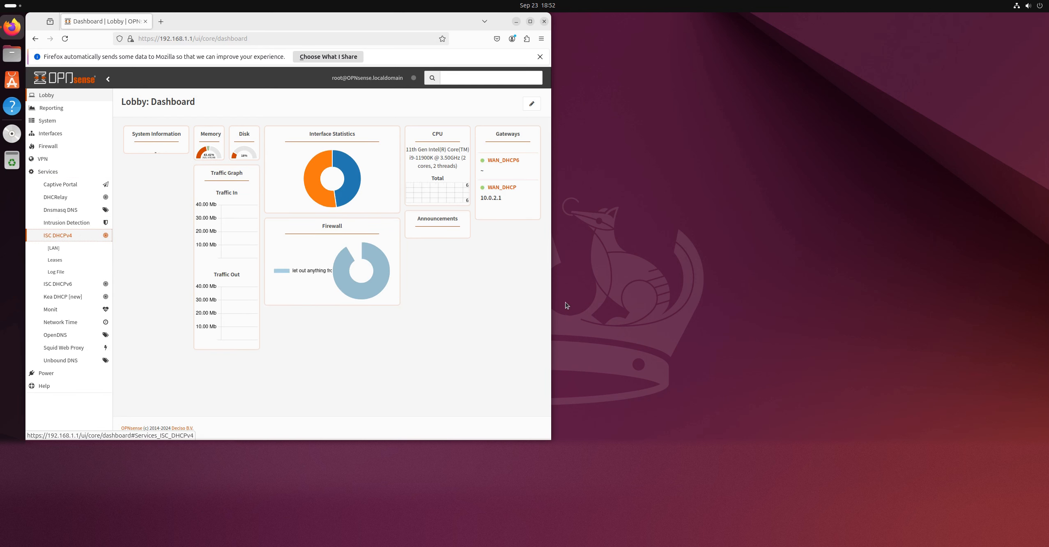
left_click(65, 260)
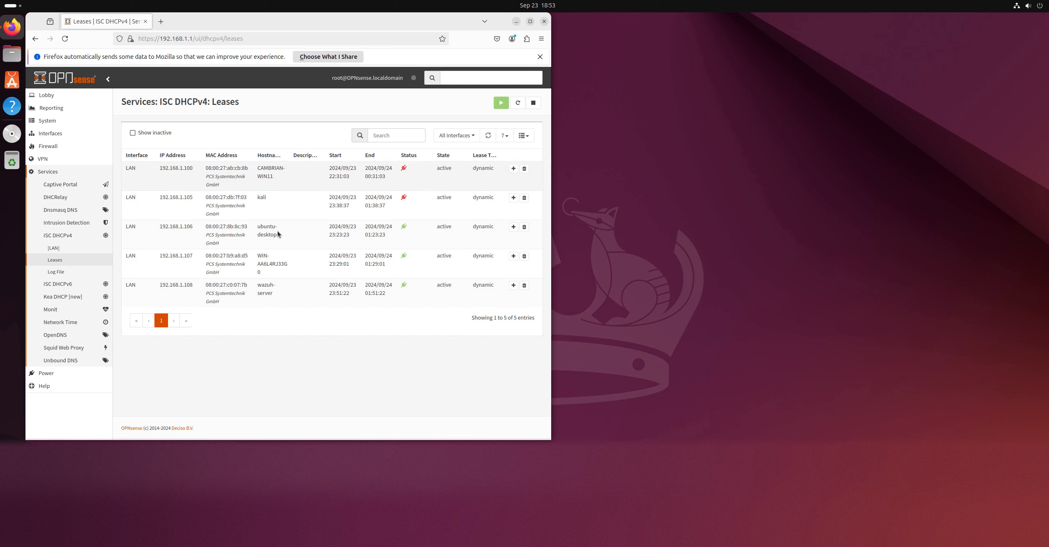
left_click_drag(140, 282, 140, 282)
key("ctrl+c")
Open 192.168.1.108 in a new browser tab and accept the certificate risk to continue to the site
left_click(160, 19)
key("ctrl+v")
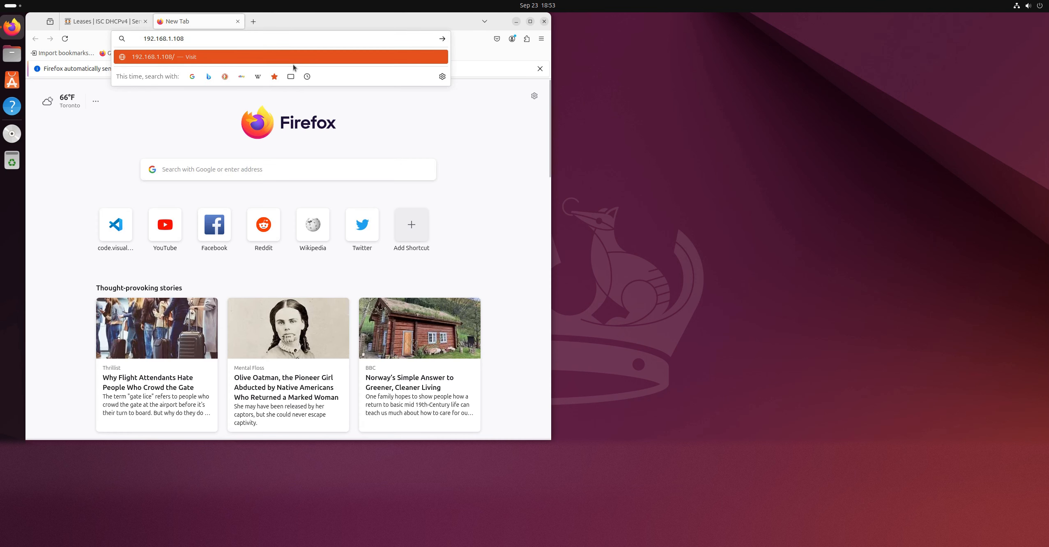
key("Return")
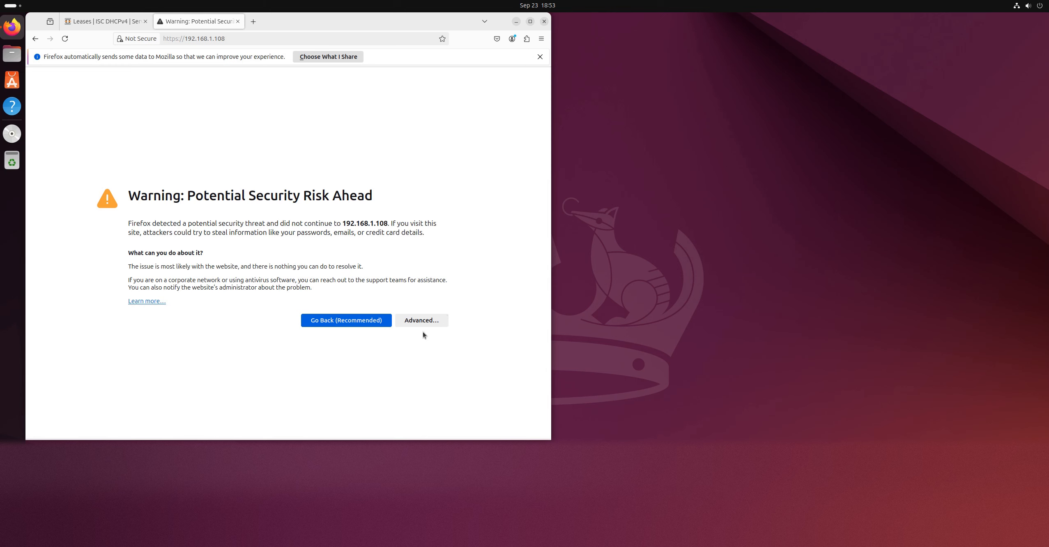
left_click(422, 323)
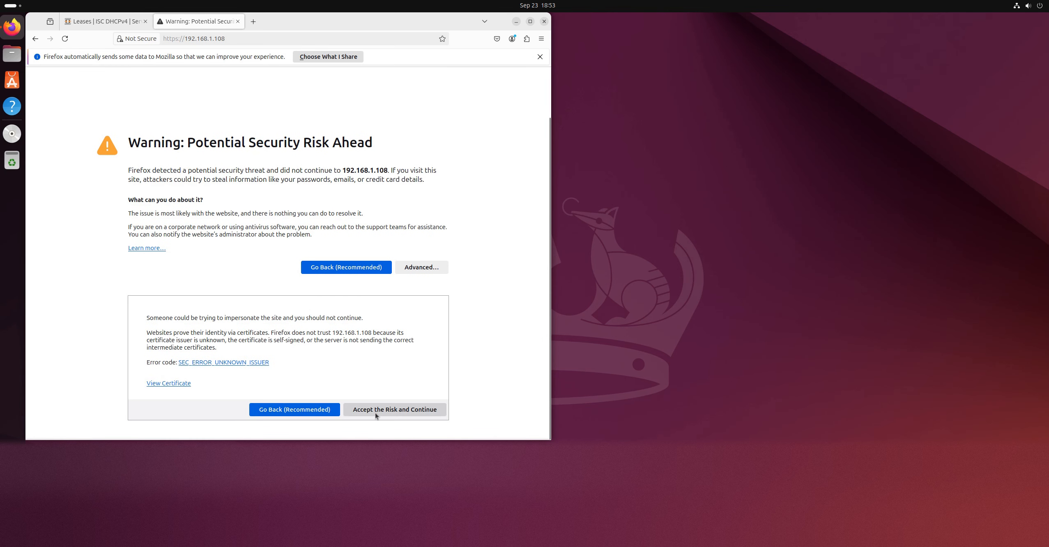
left_click(376, 413)
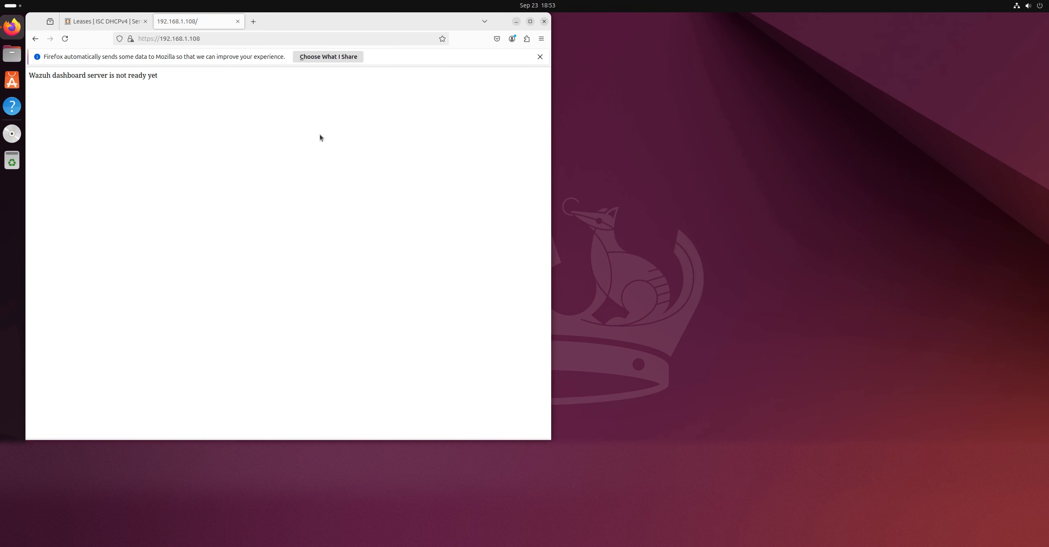
left_click_drag(296, 24, 457, 64)
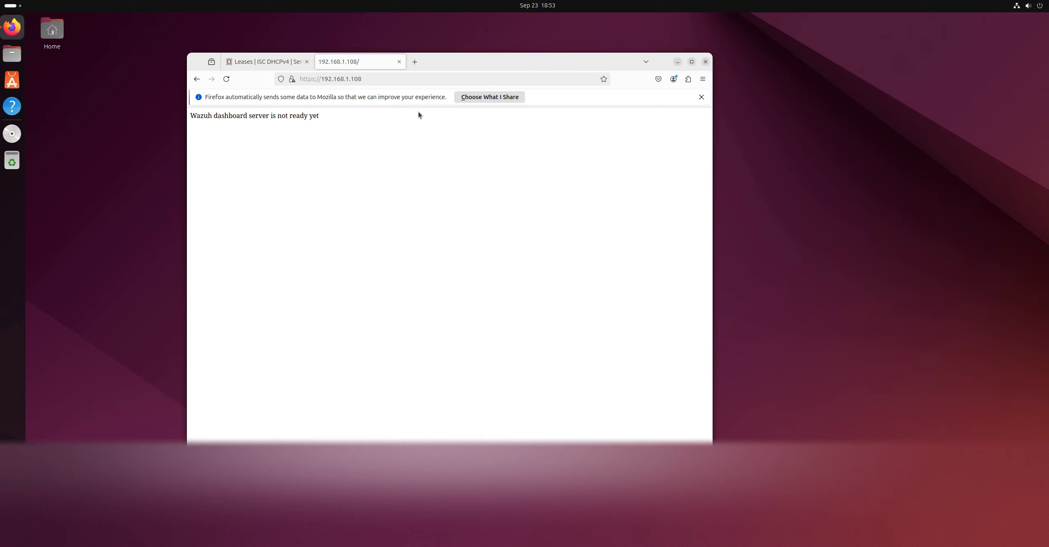
left_click(394, 79)
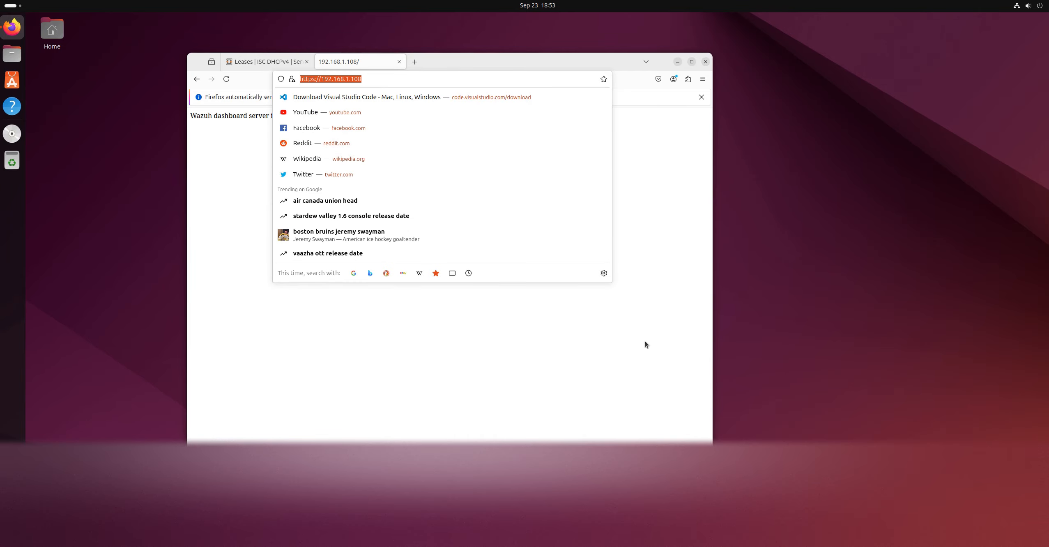
key("Return")
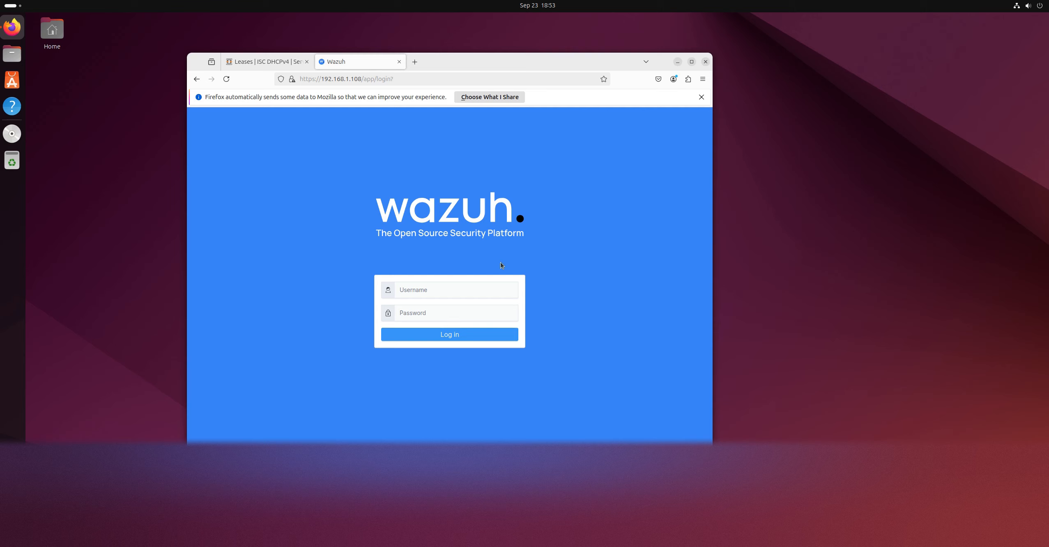
Try to log in to the Wazuh dashboard with the username wazuh and the account password
type("wazuh")
key("Tab")
type("••")
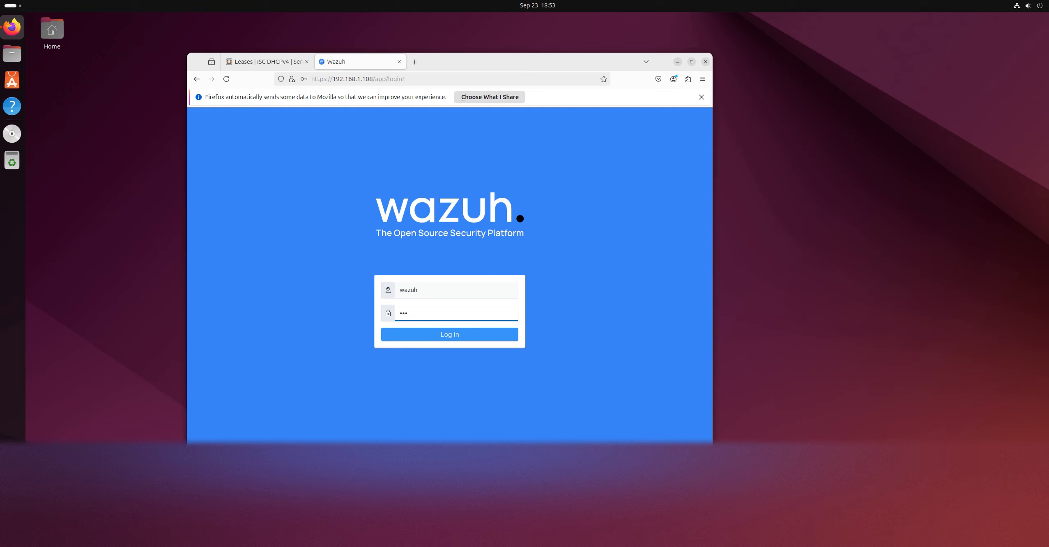
key("Return")
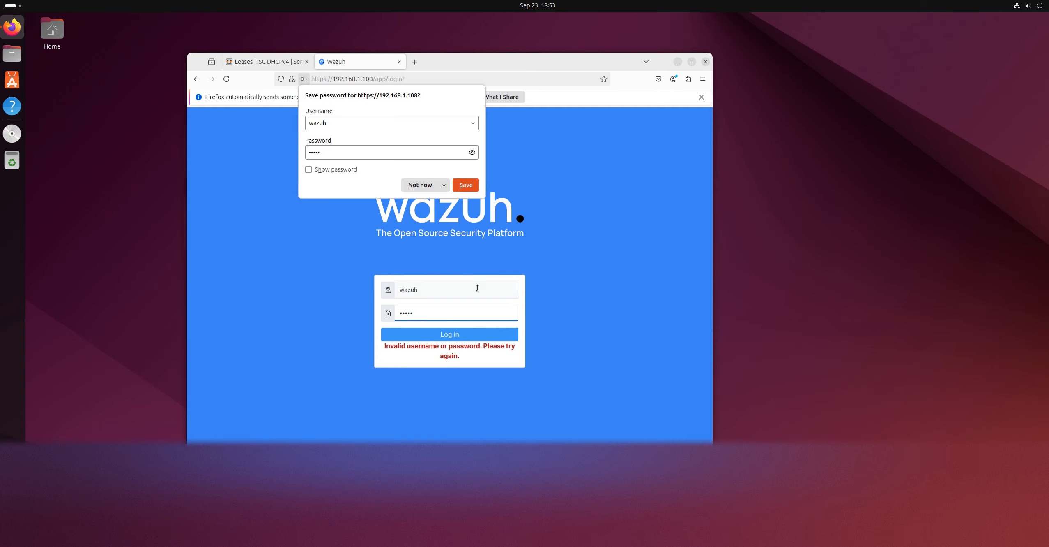
Check the dashboard credentials in the Wazuh documentation and log in to the dashboard as admin with the account password
double_click(439, 292)
type("admin")
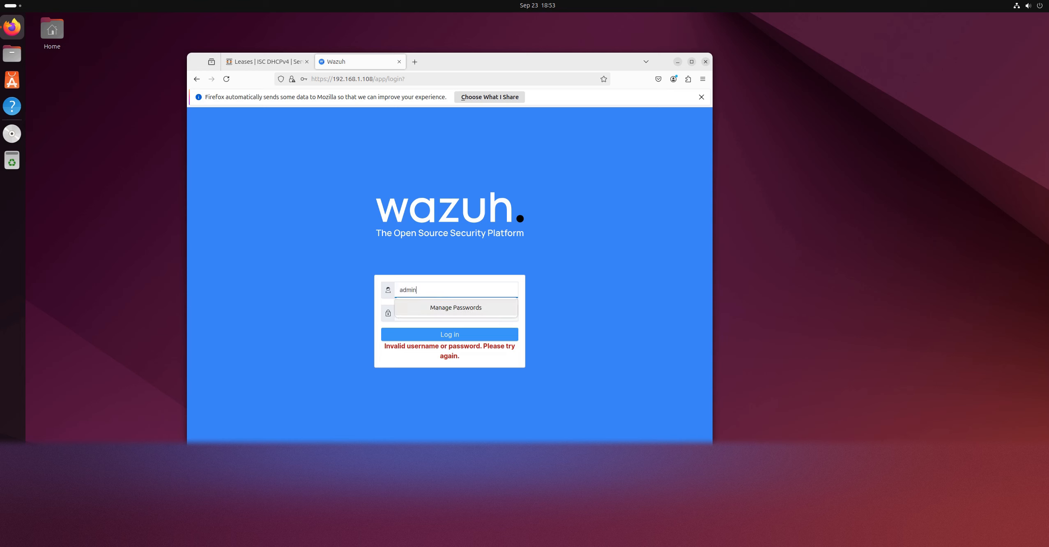
key("Return")
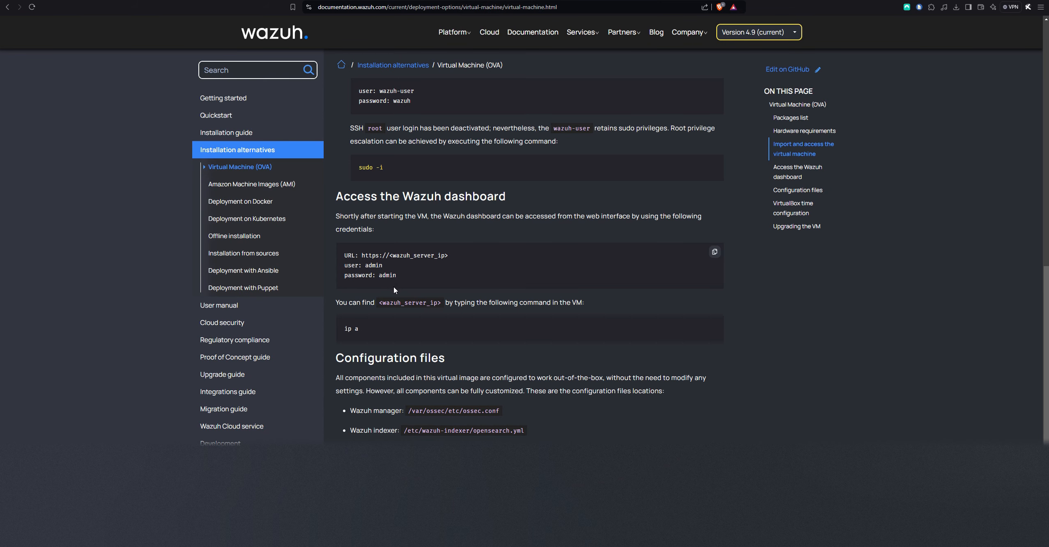
mouse_move(383, 266)
left_mouse_down()
mouse_move(345, 264)
mouse_move(402, 272)
left_mouse_up()
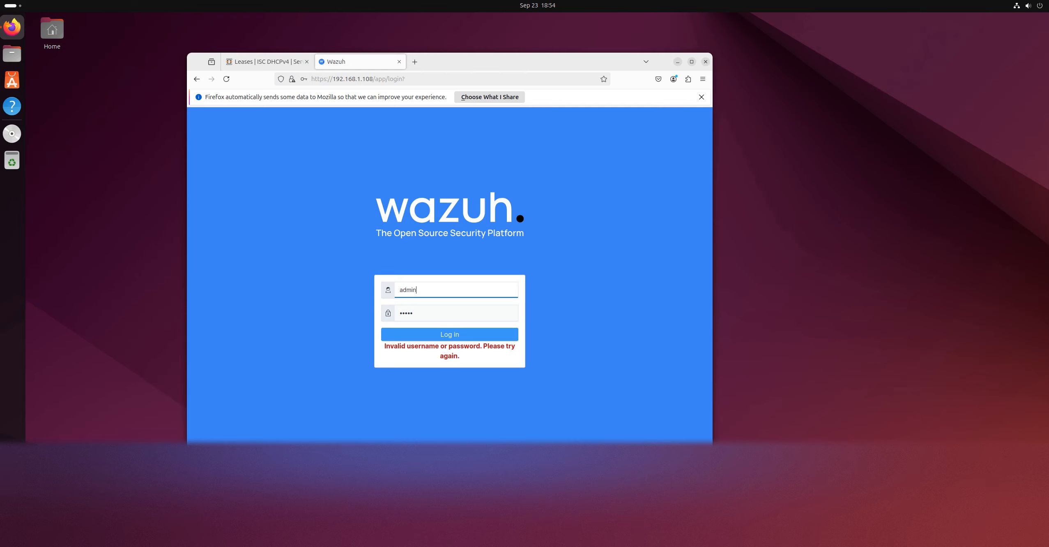
double_click(412, 317)
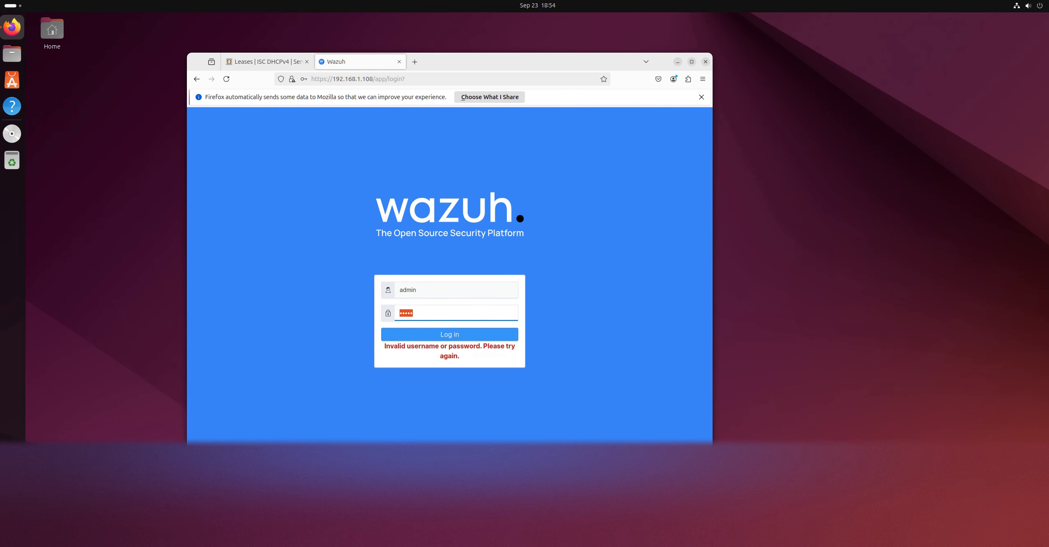
type("admin")
key("Return")
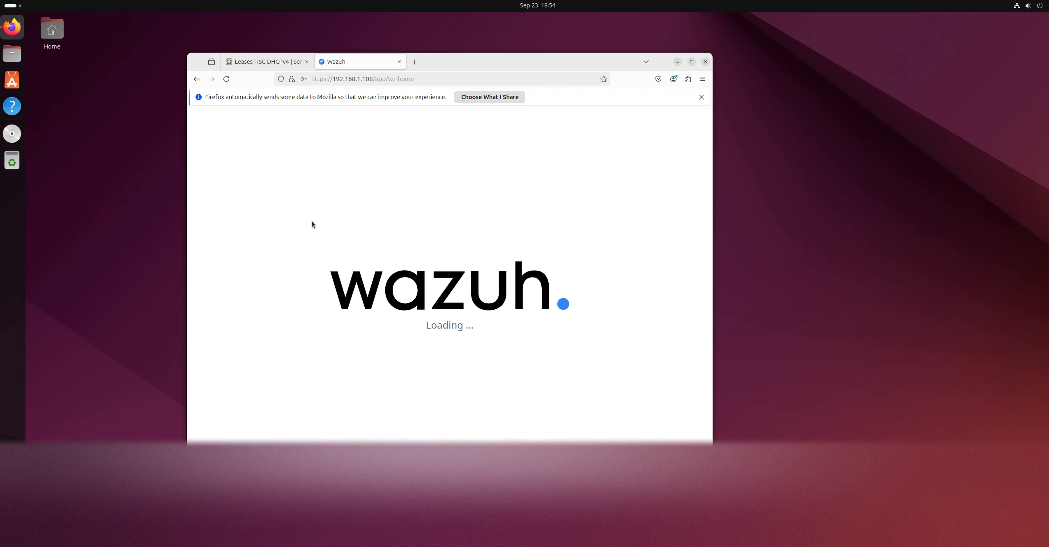
Launch a terminal on the Ubuntu desktop and arrange it beside the Firefox window without overlap
key("super+a")
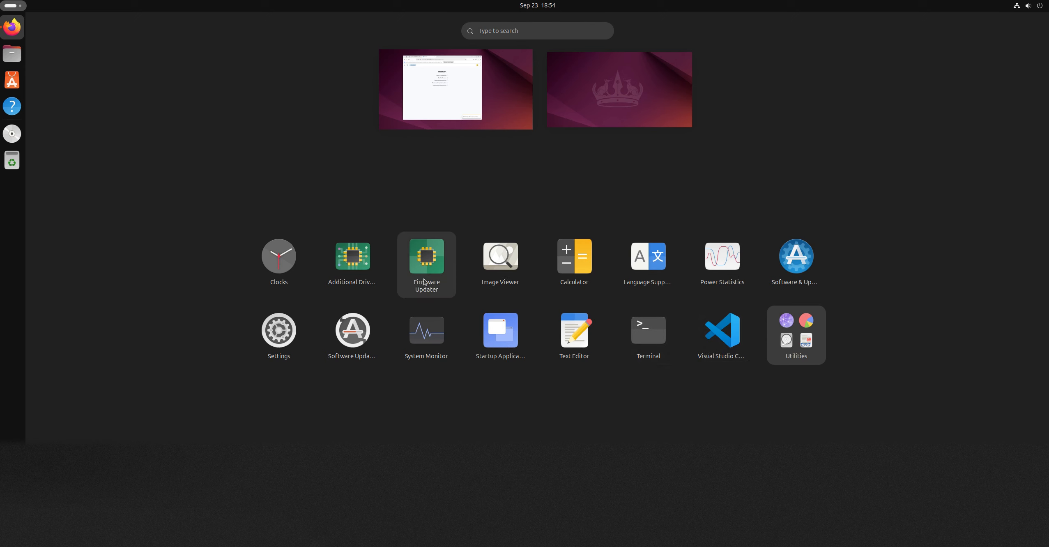
left_click(641, 341)
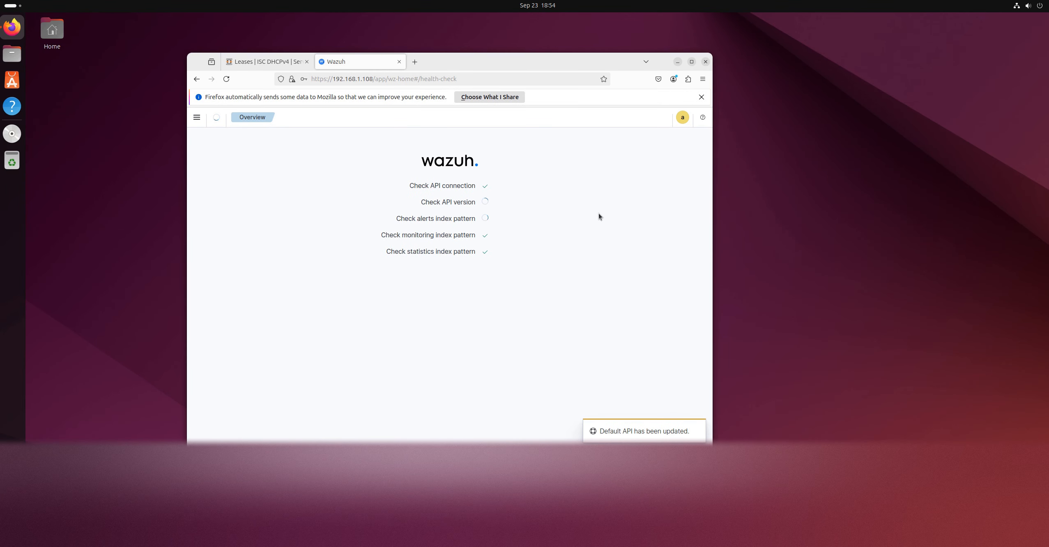
left_click_drag(484, 62, 358, 70)
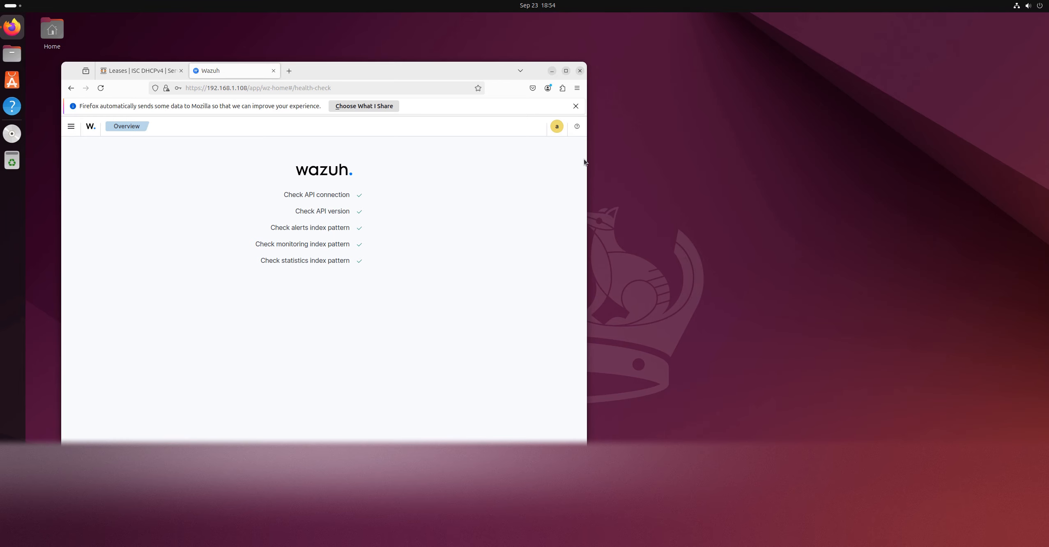
left_click_drag(211, 19, 795, 124)
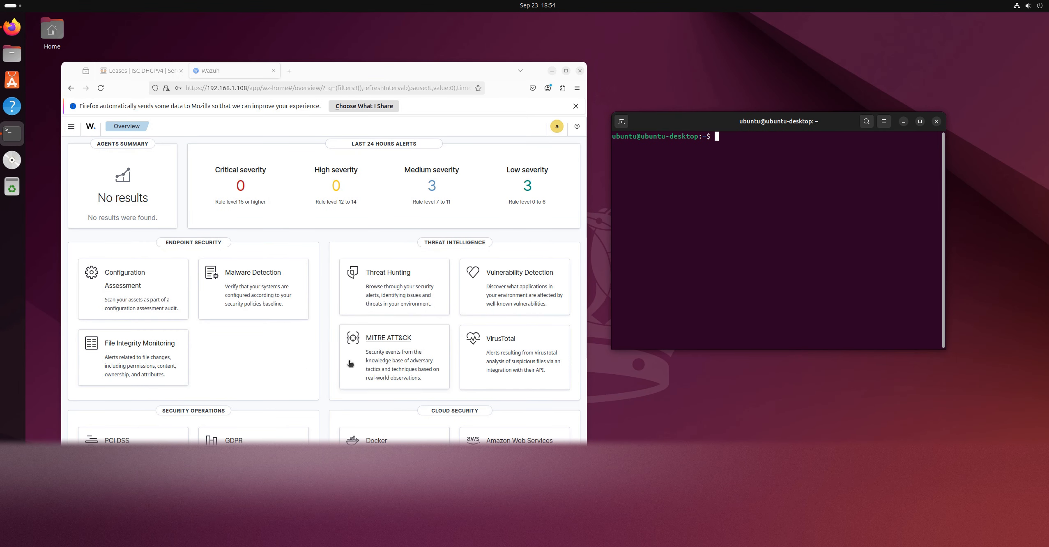
Examine the security modules and navigation categories on the Wazuh Overview page, dismissing the Firefox data-sharing notice
scroll(341, 279, "down", 4)
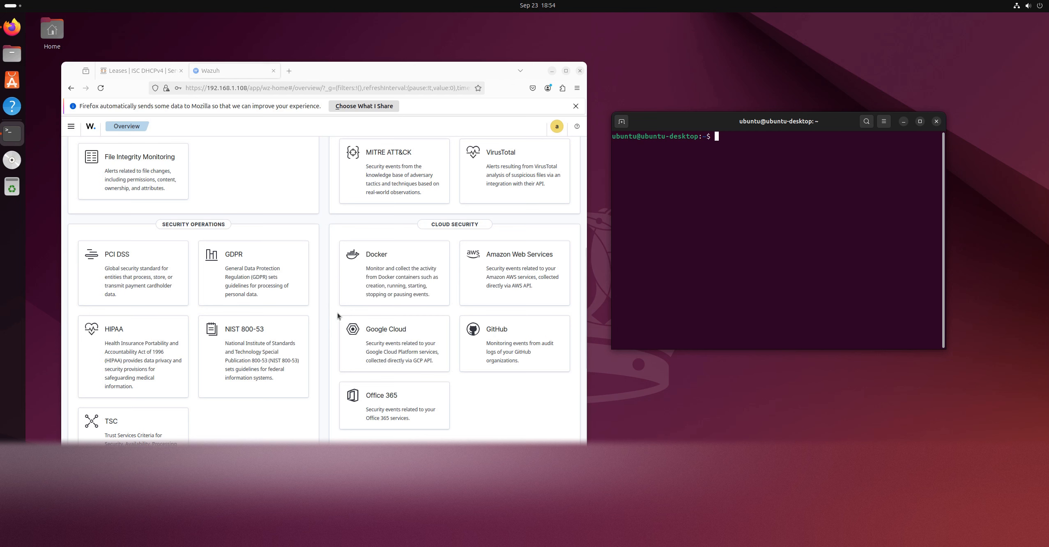
scroll(338, 316, "up", 4)
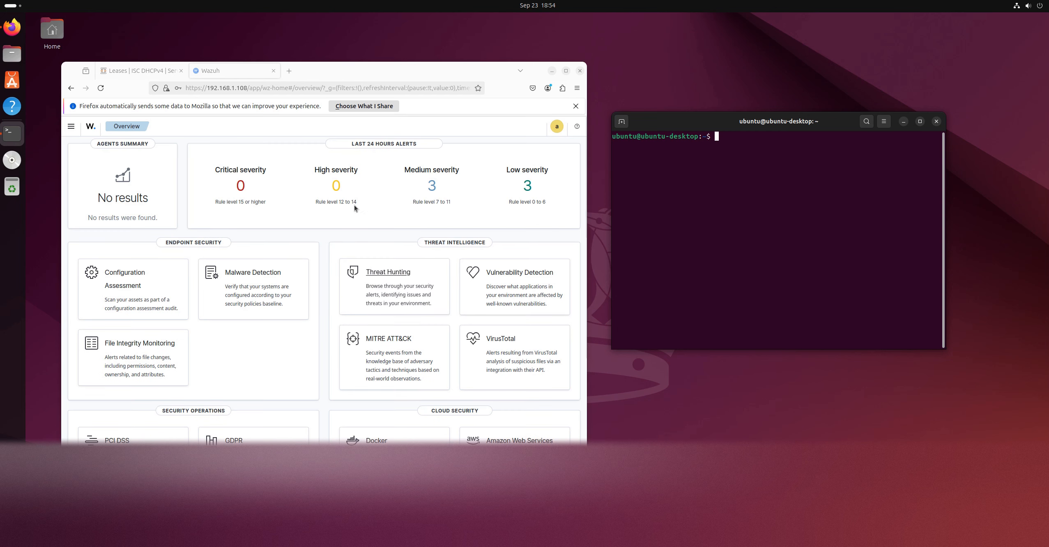
left_click(70, 127)
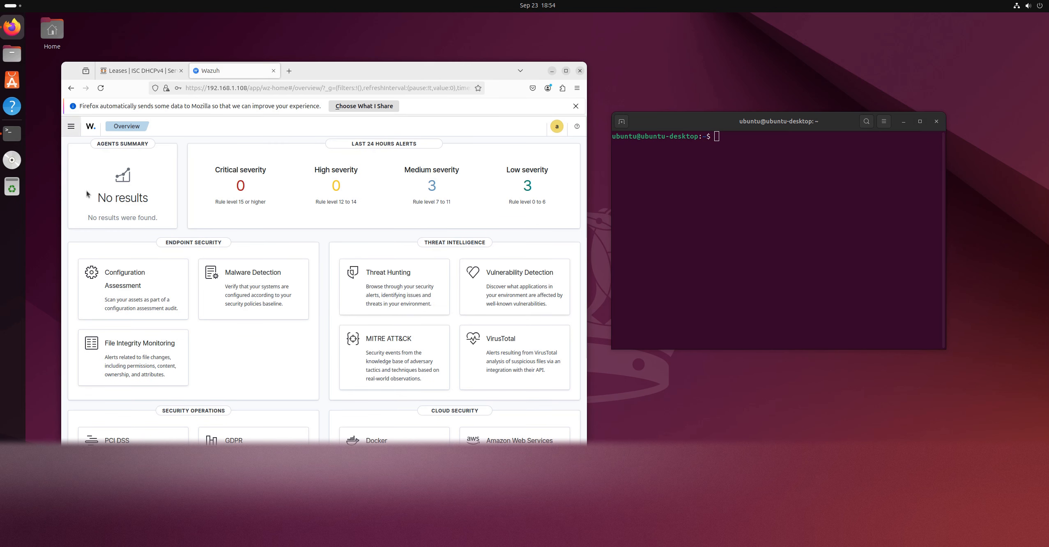
left_click(575, 106)
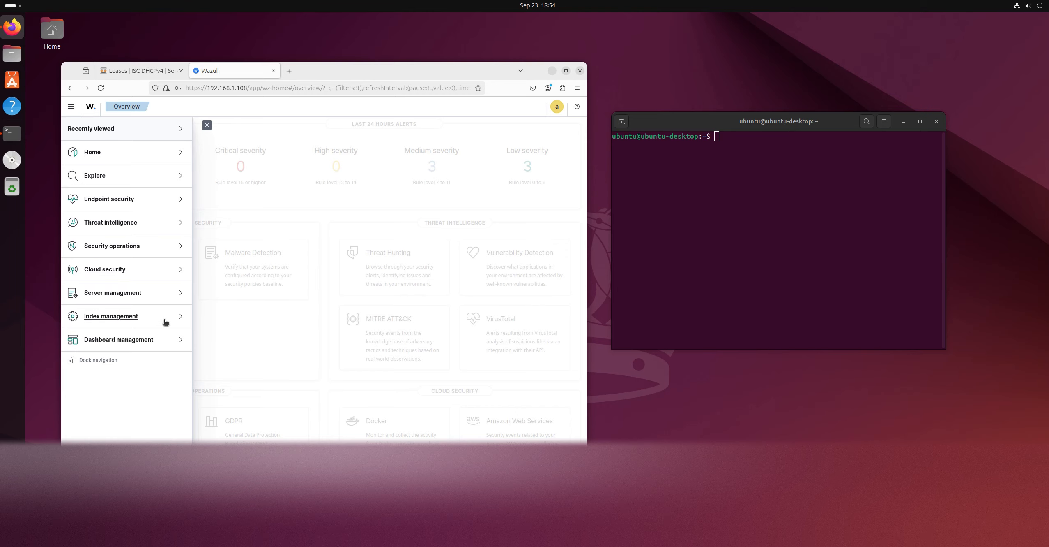
left_click(323, 229)
scroll(398, 253, "down", 4)
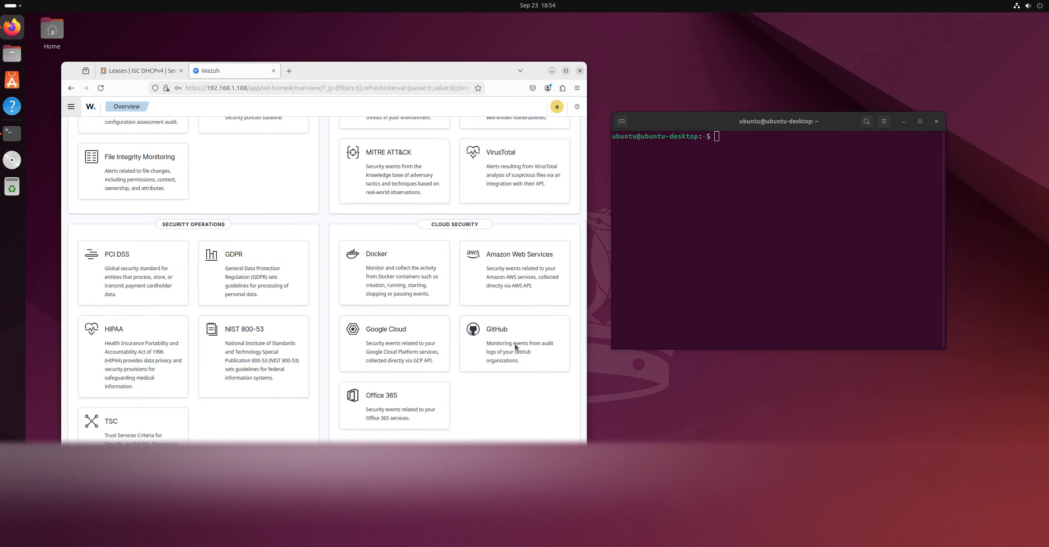
scroll(516, 347, "up", 4)
scroll(514, 347, "down", 4)
scroll(510, 347, "up", 4)
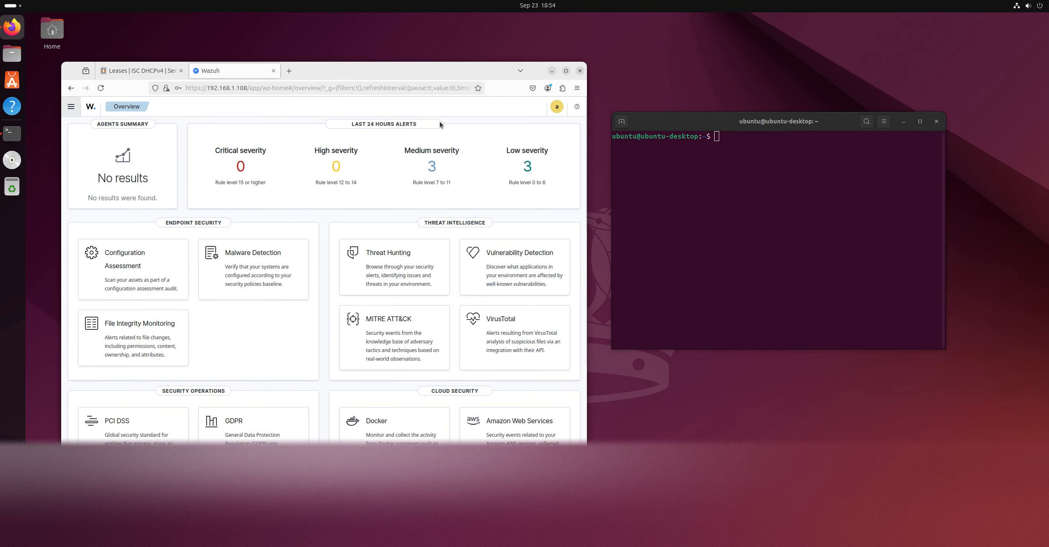
Reopen the Overview page under Home in the Wazuh navigation and maximize the Firefox window
left_click(75, 115)
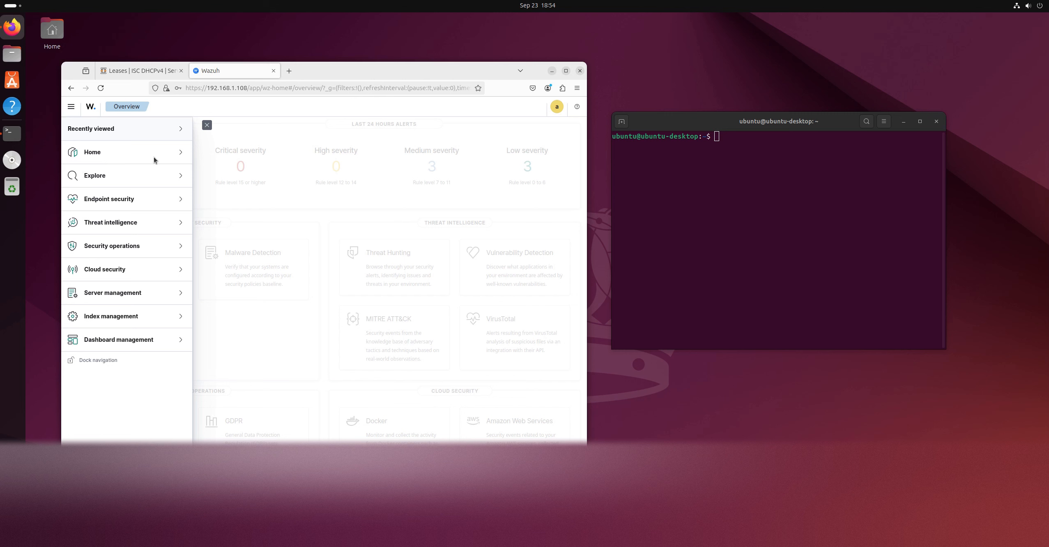
left_click(103, 154)
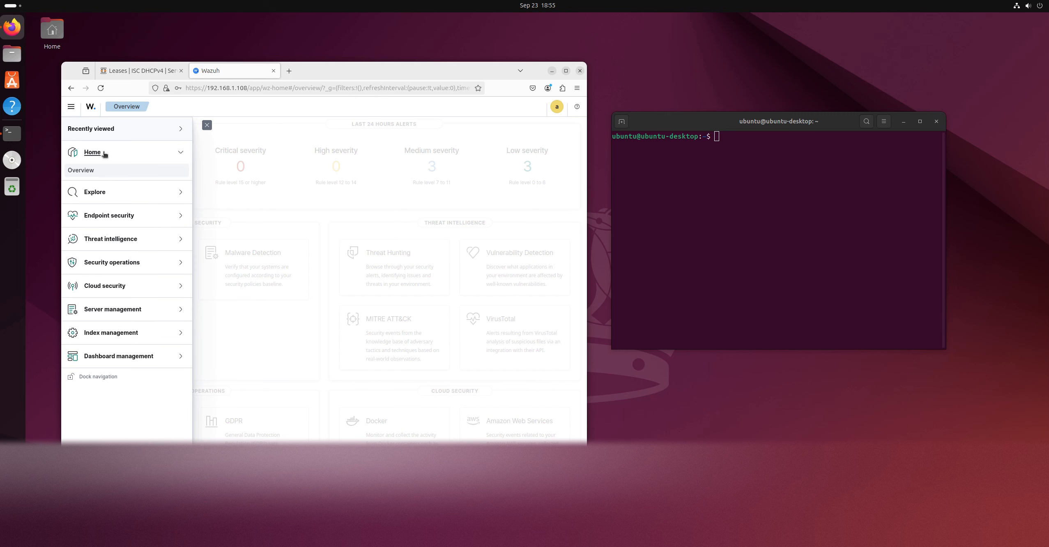
left_click(91, 171)
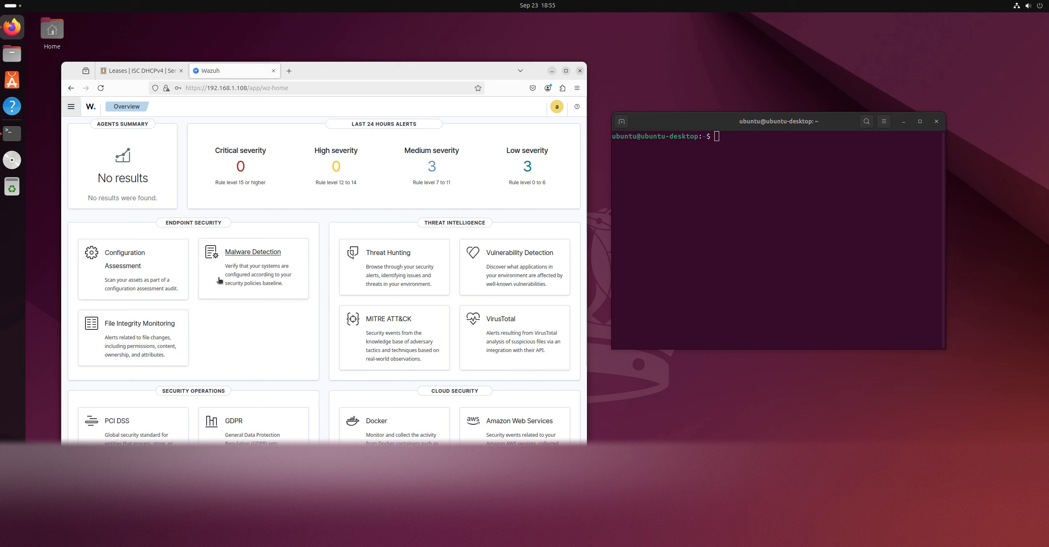
left_click(566, 70)
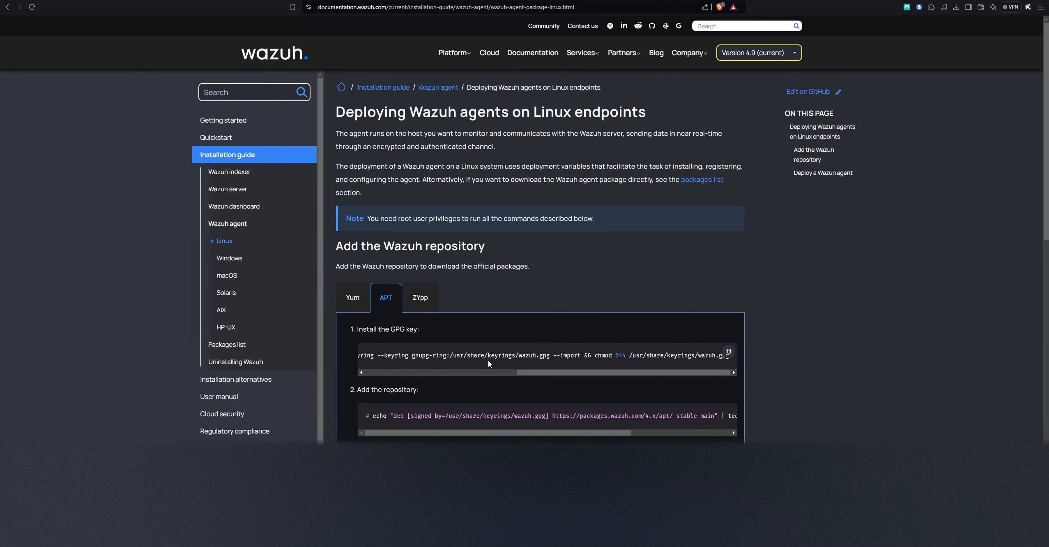
Copy the APT GPG key installation command from the Wazuh Linux agent documentation, paste it into the Ubuntu terminal, and widen the terminal window
left_click(728, 352)
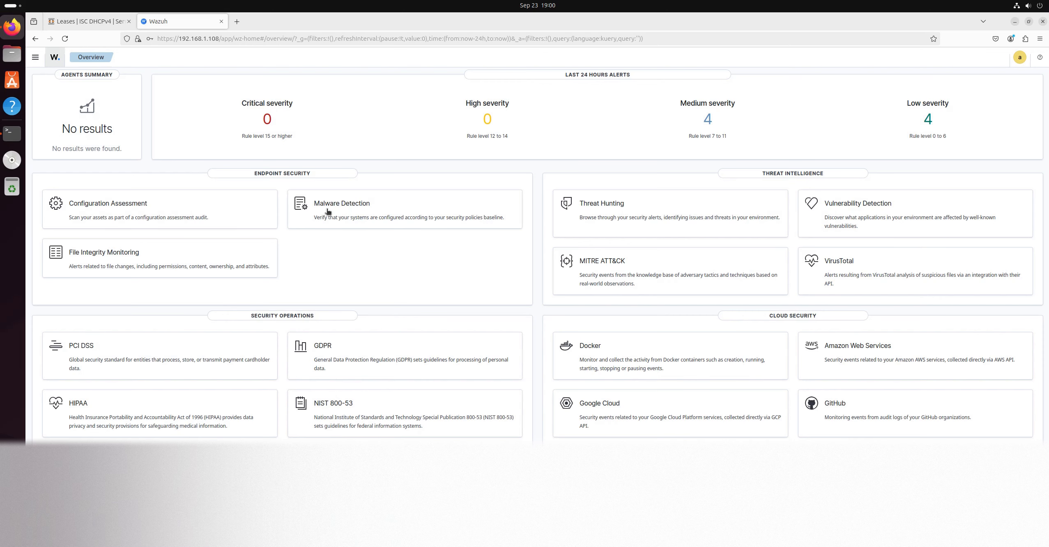
left_click(1015, 21)
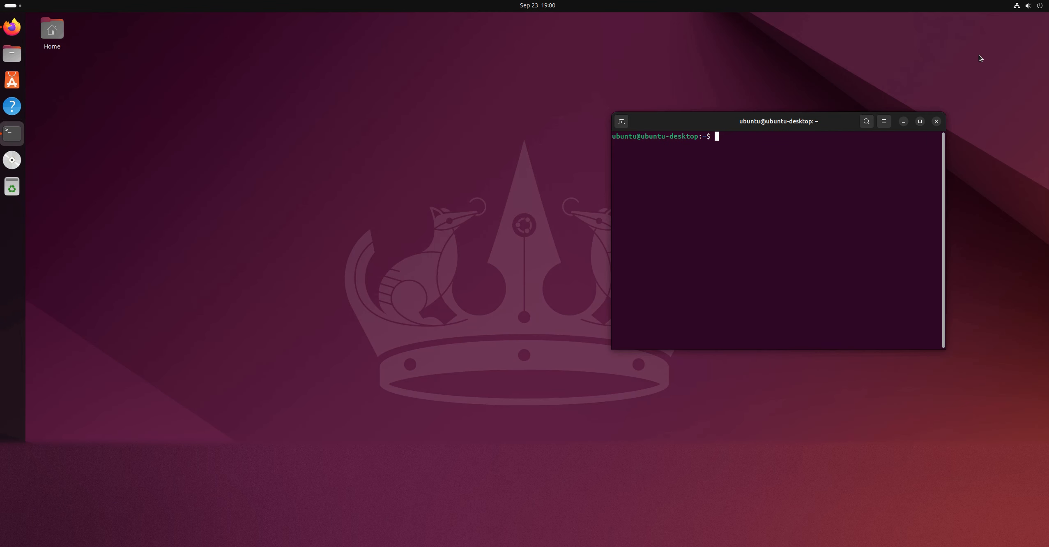
left_click_drag(736, 123, 323, 140)
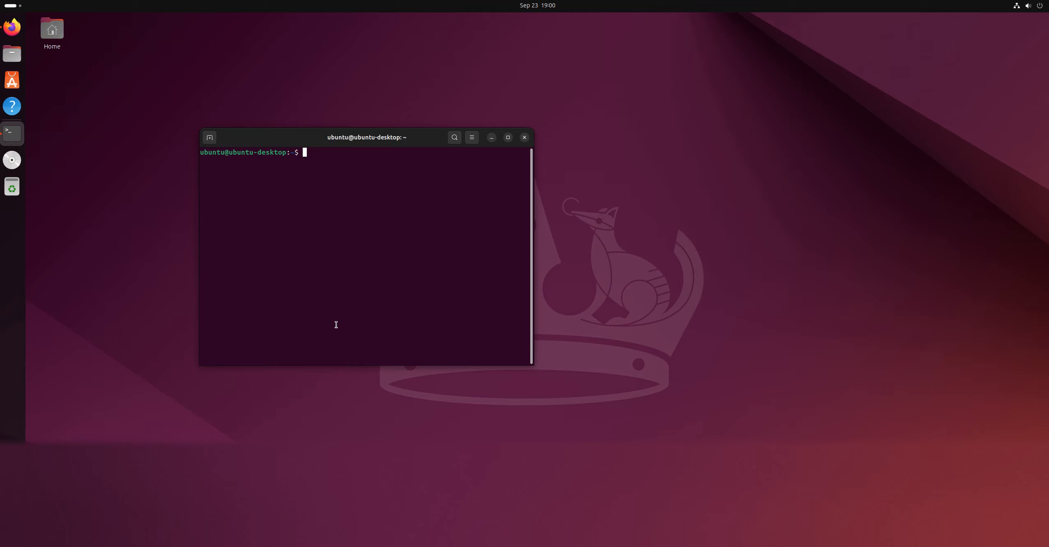
right_click(373, 265)
left_click(392, 293)
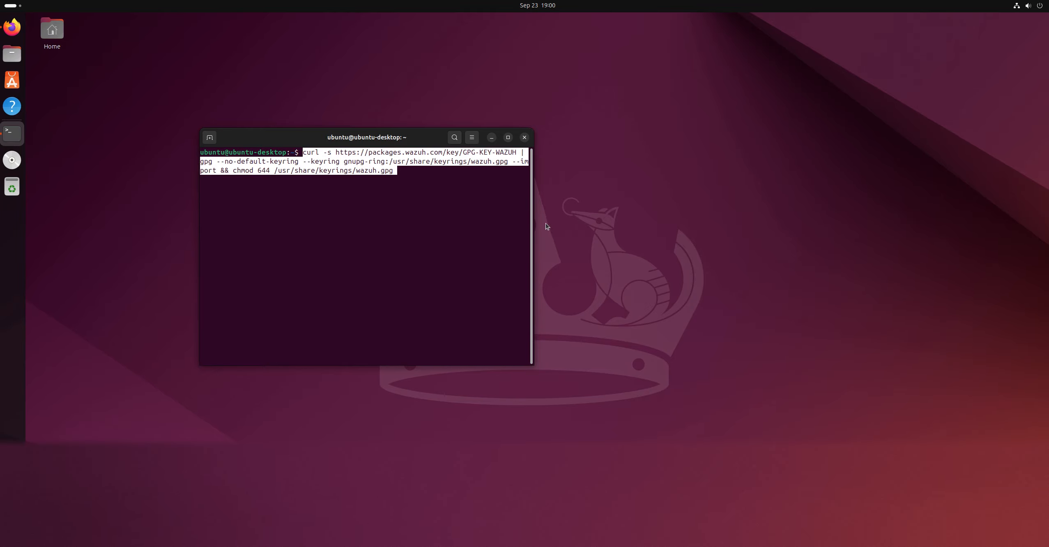
left_click_drag(534, 227, 768, 243)
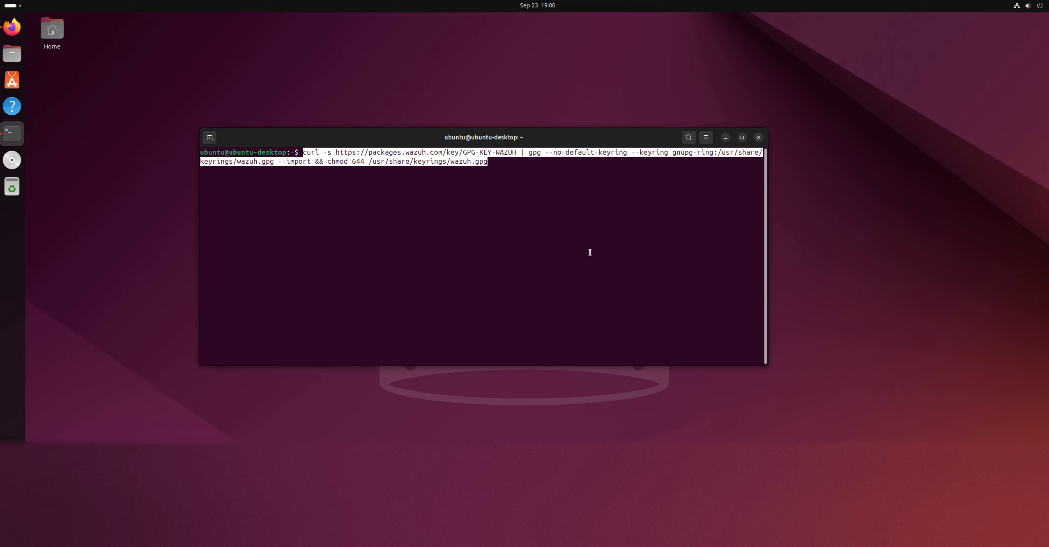
Run the pasted Wazuh GPG key import command, rerun it with sudo inserted before gpg, and enter the account password
key("Return")
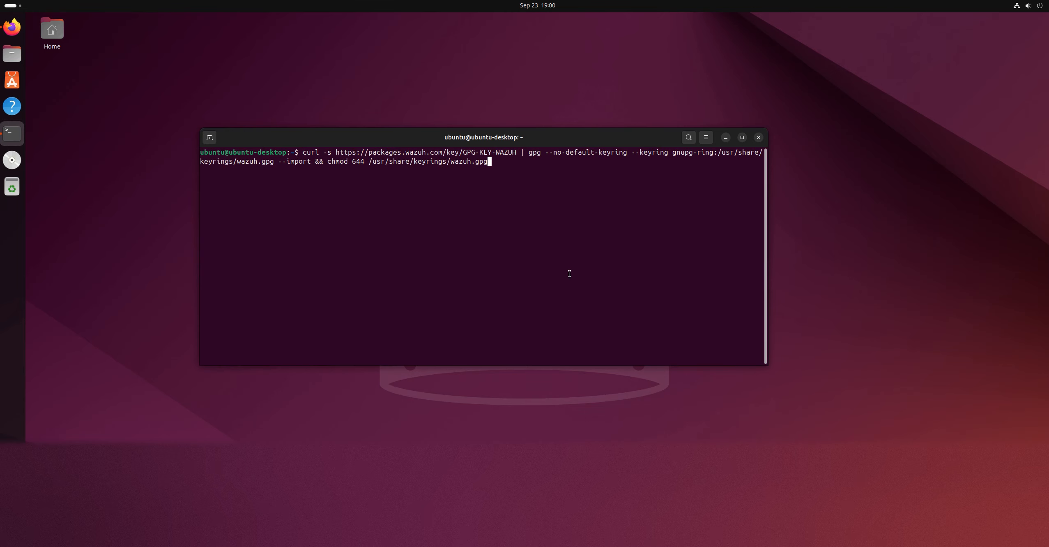
key("Return")
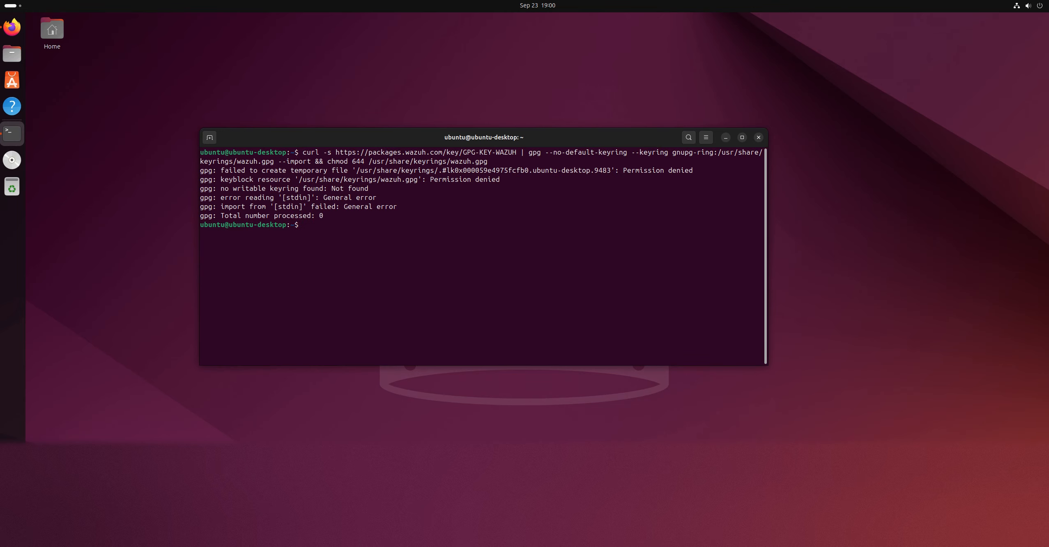
key("Up")
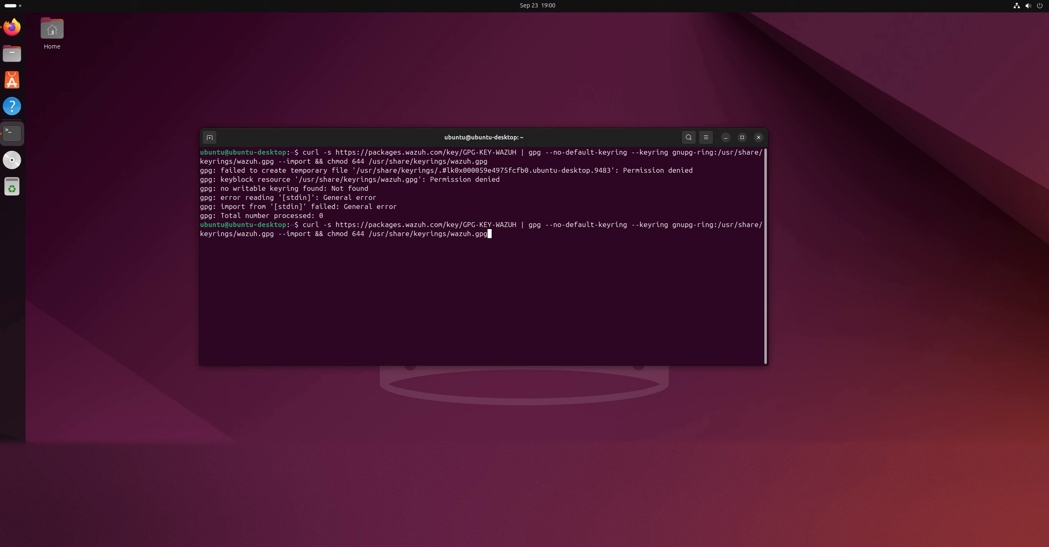
key("Left")
key("Left")
key("Left")
key("Left")
key("Left")
key("Left")
key("Left")
key("Left")
key("Left")
key("Left")
key("Left")
key("Left")
key("Left")
key("Left")
key("Left")
key("Left")
key("Left")
key("Left")
key("Left")
key("Left")
key("Left")
key("Left")
key("Left")
key("Left")
key("Left")
key("Left")
key("Left")
key("Left")
key("Left")
key("Left")
key("Left")
key("Left")
key("Left")
key("Left")
key("Left")
key("Left")
key("Left")
key("Left")
key("Left")
key("Left")
key("Left")
key("Left")
key("Left")
key("Left")
key("Left")
key("Left")
key("Left")
key("Left")
key("Left")
key("Left")
key("Left")
key("Left")
key("Left")
key("Left")
key("Left")
key("Left")
key("Left")
key("Left")
key("Left")
key("Left")
key("Left")
key("Left")
key("Left")
key("Left")
key("Left")
key("Left")
key("Left")
key("Left")
key("Right")
key("Right")
key("Right")
key("Right")
key("Right")
key("Right")
key("Right")
key("Right")
key("Right")
key("Right")
key("Right")
key("Right")
key("Right")
key("Right")
key("Right")
key("Right")
key("Right")
key("Right")
key("Right")
key("Right")
key("Right")
key("Right")
key("Right")
key("Right")
key("Right")
key("Right")
key("Right")
key("Right")
key("Right")
key("Right")
key("Right")
key("Left")
key("Left")
type("sudo")
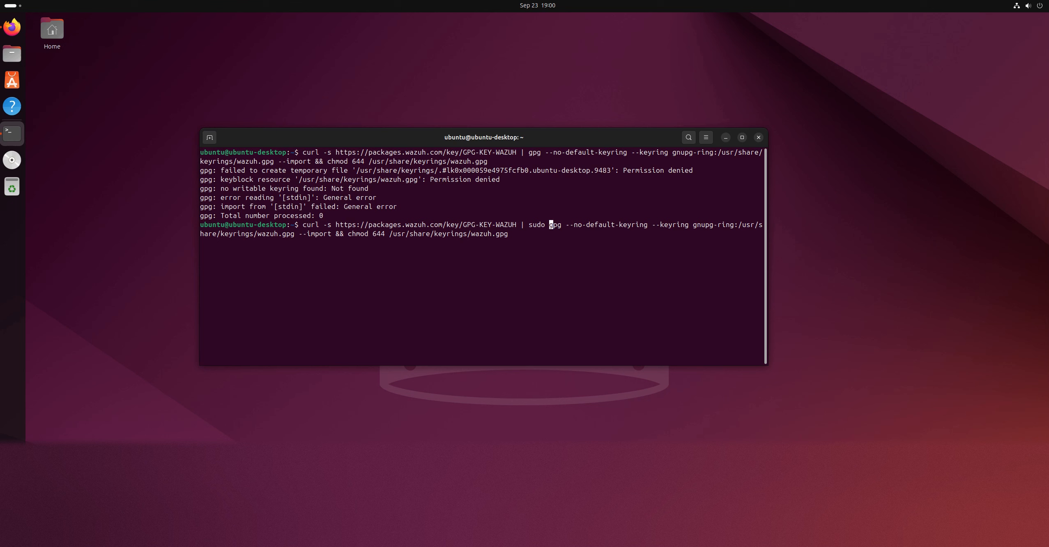
key("Return")
key("Return")
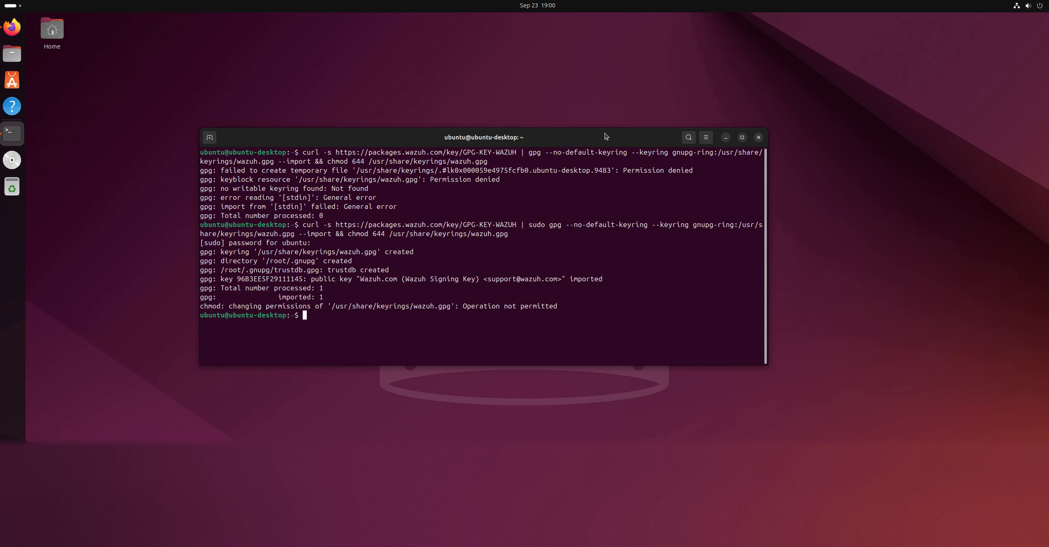
Copy the APT "Add the repository" command from the Wazuh agent documentation and paste it into the Ubuntu terminal
key("alt+Tab")
key("alt+Tab")
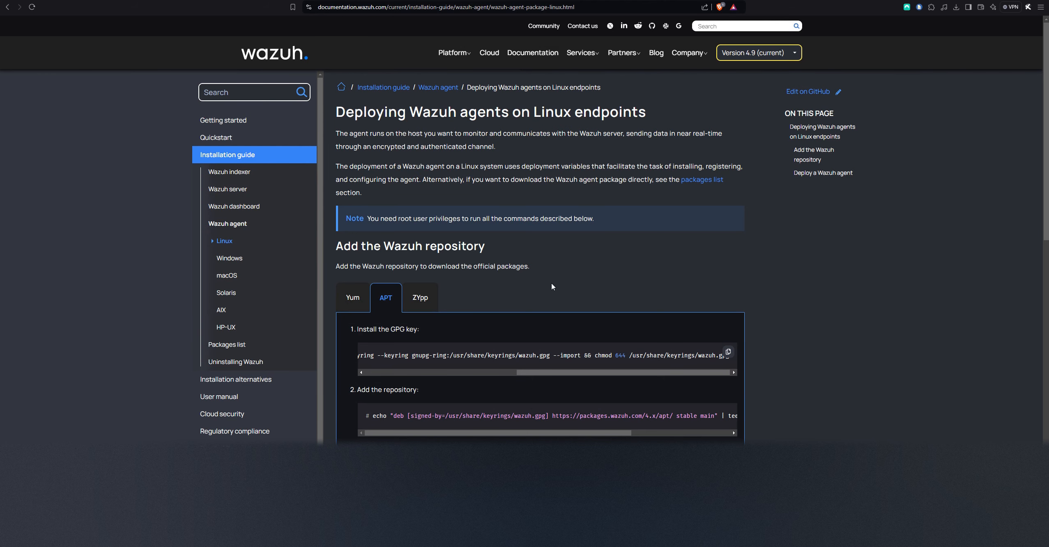
scroll(434, 345, "down", 2)
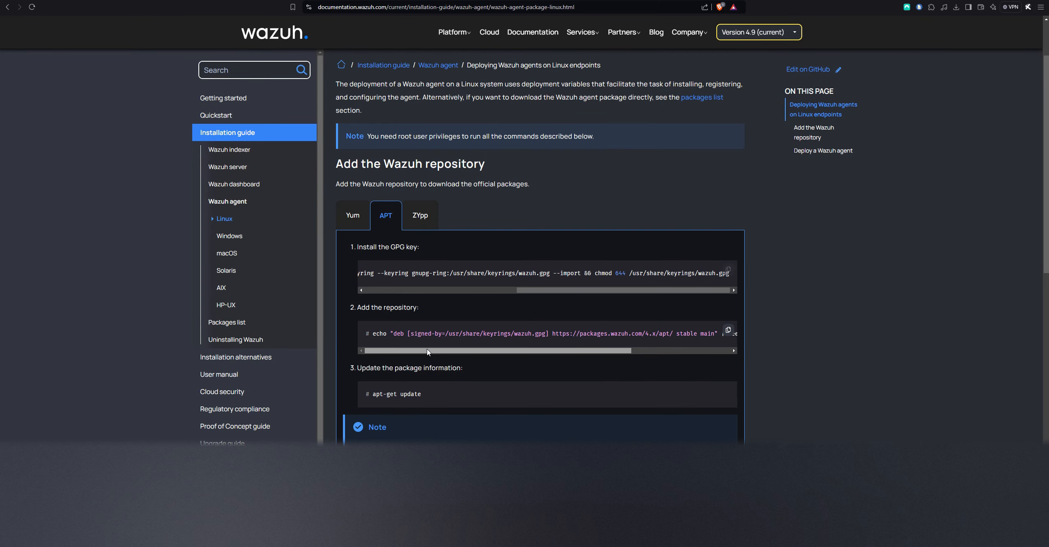
left_click_drag(526, 350, 329, 362)
left_click(728, 331)
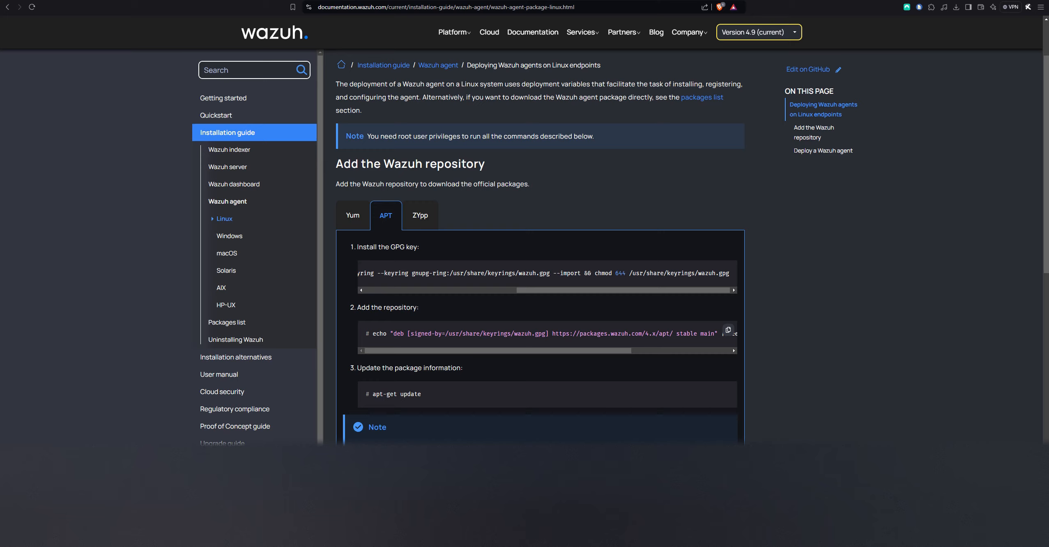
left_click(728, 330)
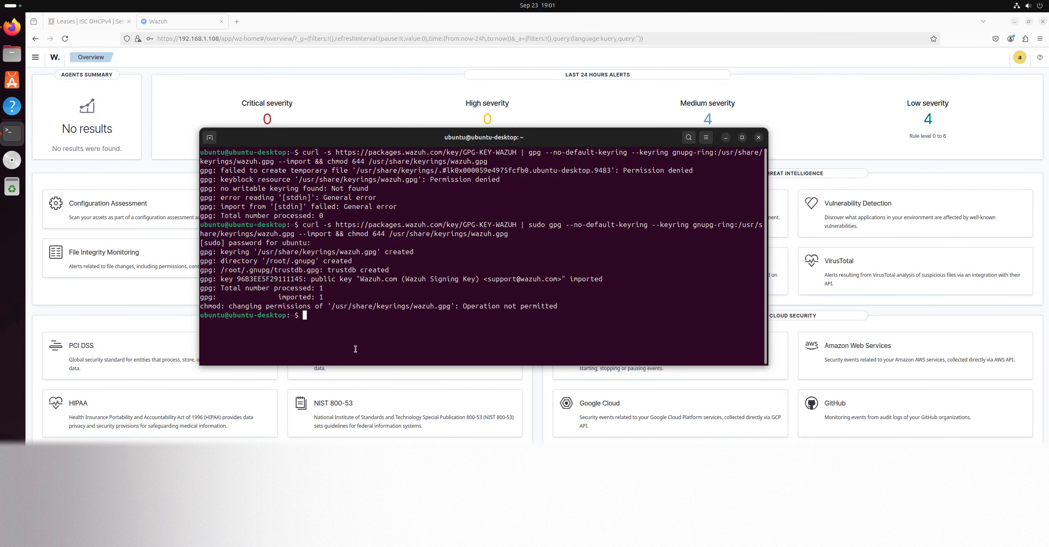
right_click(330, 338)
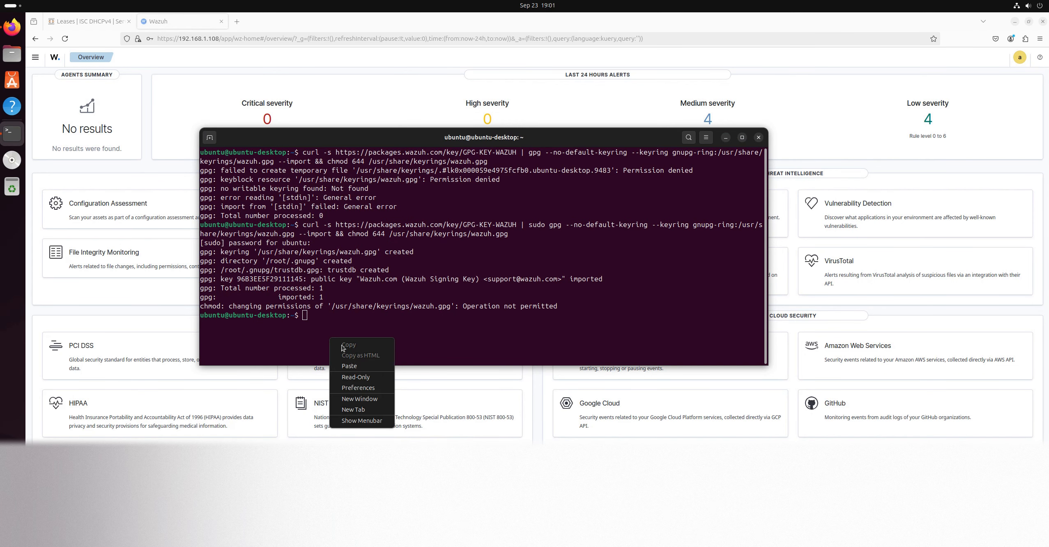
left_click(349, 366)
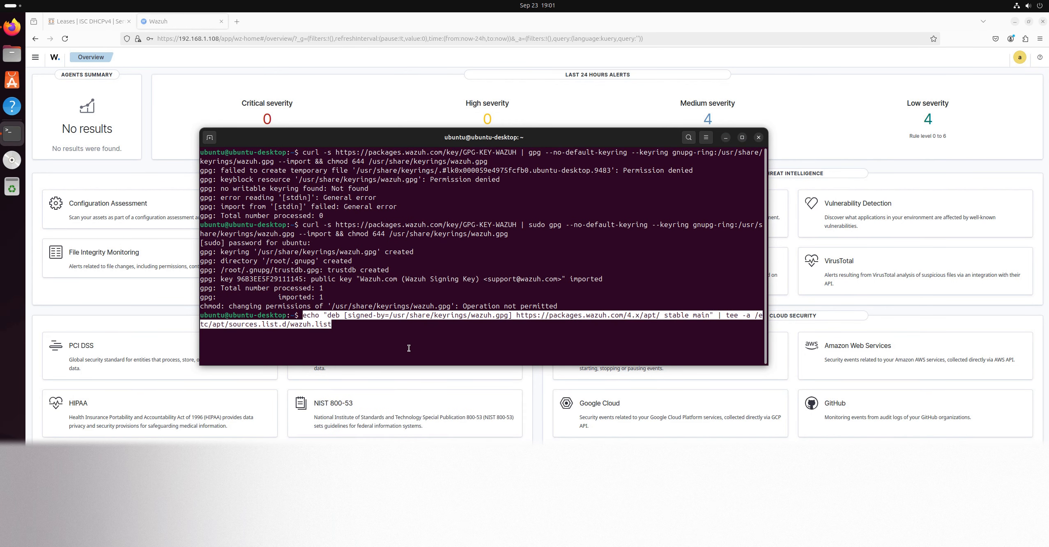
Insert sudo before both echo and tee in the pasted repository command, and run it to write /etc/apt/sources.list.d/wazuh.list
key("Left")
key("Left")
key("Left")
key("Left")
key("Left")
key("Left")
key("Left")
key("Left")
key("Left")
key("Left")
key("Left")
key("Left")
key("Left")
key("Left")
key("Left")
key("Left")
key("Left")
key("Left")
key("Left")
key("Left")
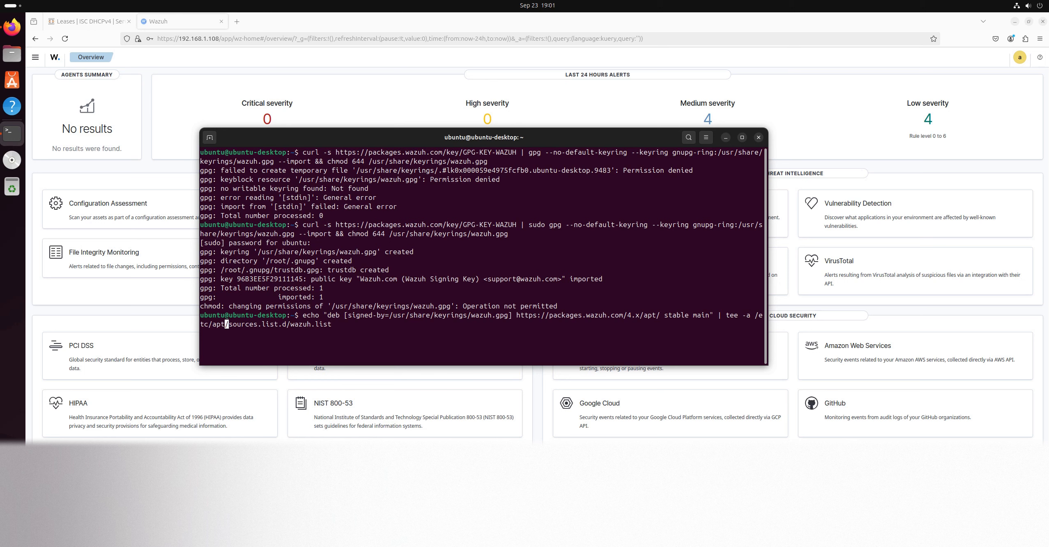
key("Left")
key("Left")
key("Left")
key("Left")
key("Left")
key("Left")
key("Left")
key("Left")
key("Left")
key("Left")
key("Left")
key("Left")
key("Left")
key("Left")
key("Left")
key("Left")
key("Left")
key("Left")
key("Left")
key("Left")
key("Left")
key("Left")
key("Left")
key("Left")
key("Left")
key("Left")
key("Left")
key("Left")
key("Left")
key("Left")
key("Left")
key("Left")
key("Left")
key("Left")
key("Left")
key("Left")
key("Left")
key("Left")
key("Left")
key("Left")
type("sudo")
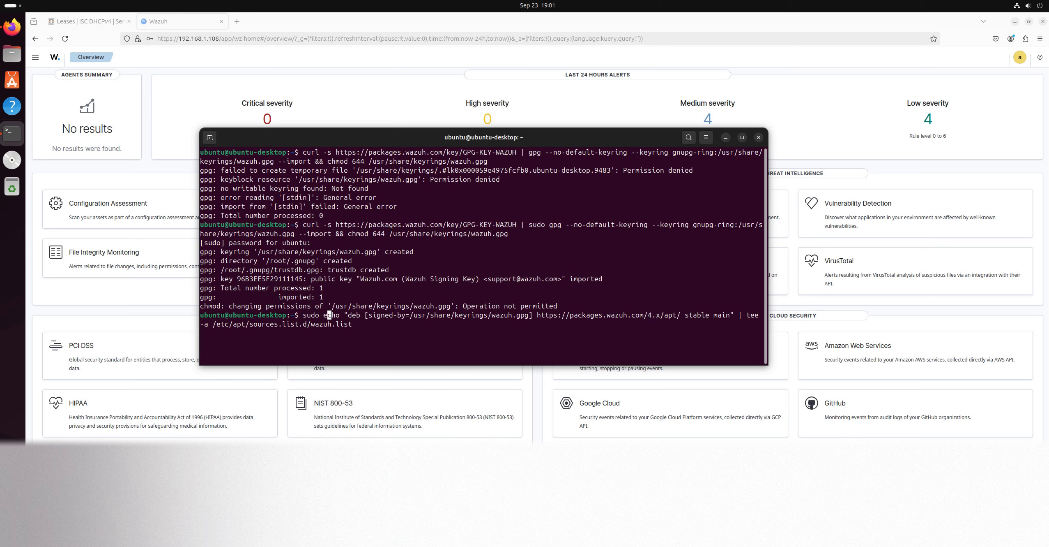
key("Right")
key("Right")
key("Right")
key("Right")
key("Right")
key("Right")
key("Right")
key("Right")
key("Right")
key("Right")
key("Right")
key("Right")
key("Right")
key("Right")
key("Right")
key("Right")
key("Right")
key("Right")
key("Right")
key("Right")
key("Right")
key("Right")
key("Right")
key("Right")
key("Right")
key("Right")
key("Right")
key("Right")
key("Right")
key("Right")
key("Right")
key("Right")
key("Right")
key("Right")
key("Right")
key("Right")
key("Right")
key("Right")
key("Right")
key("Right")
type("sudo")
key("Return")
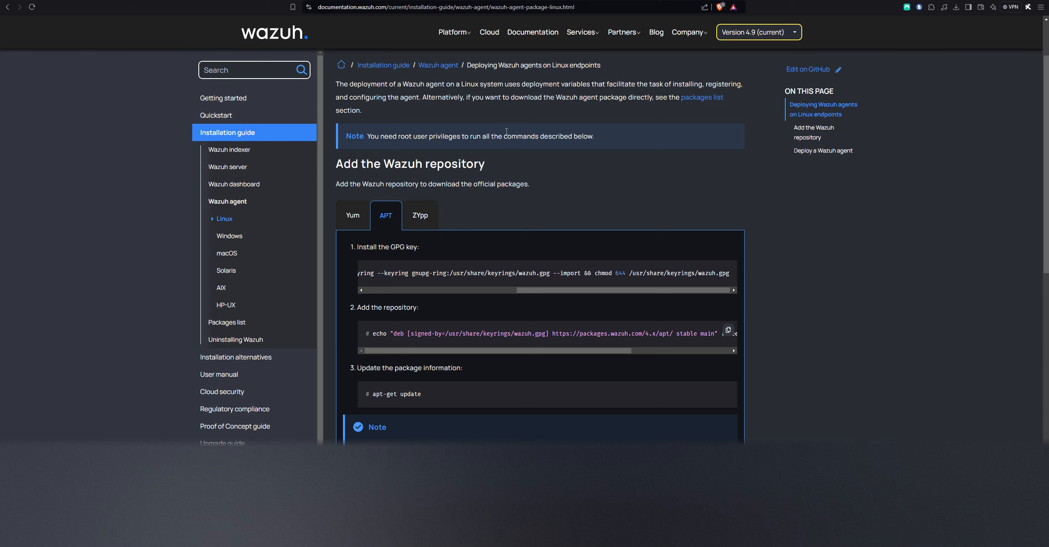
Arrange the Ubuntu desktop and the Wazuh documentation side by side, and refresh the package lists with sudo apt update
scroll(497, 308, "down", 2)
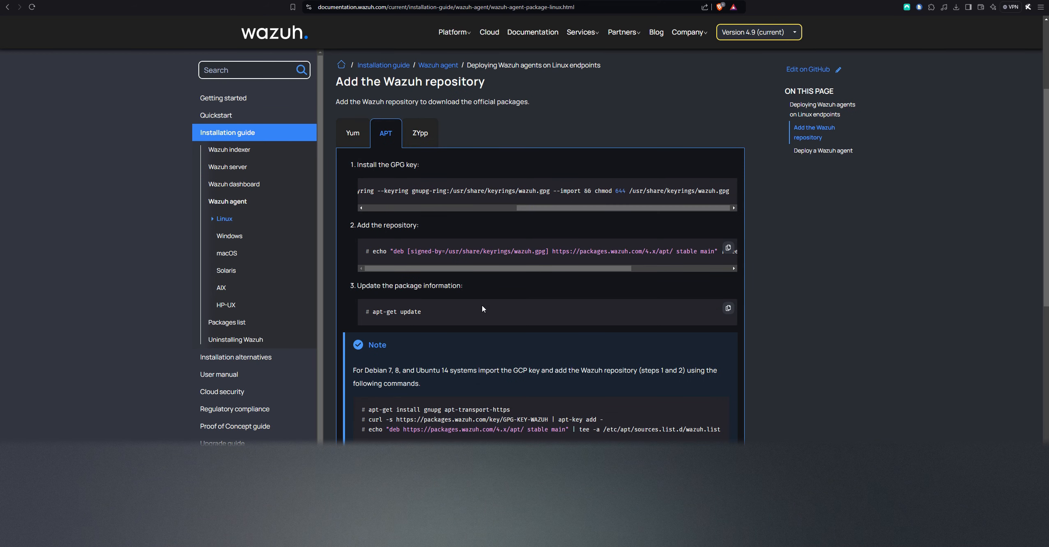
scroll(494, 335, "down", 3)
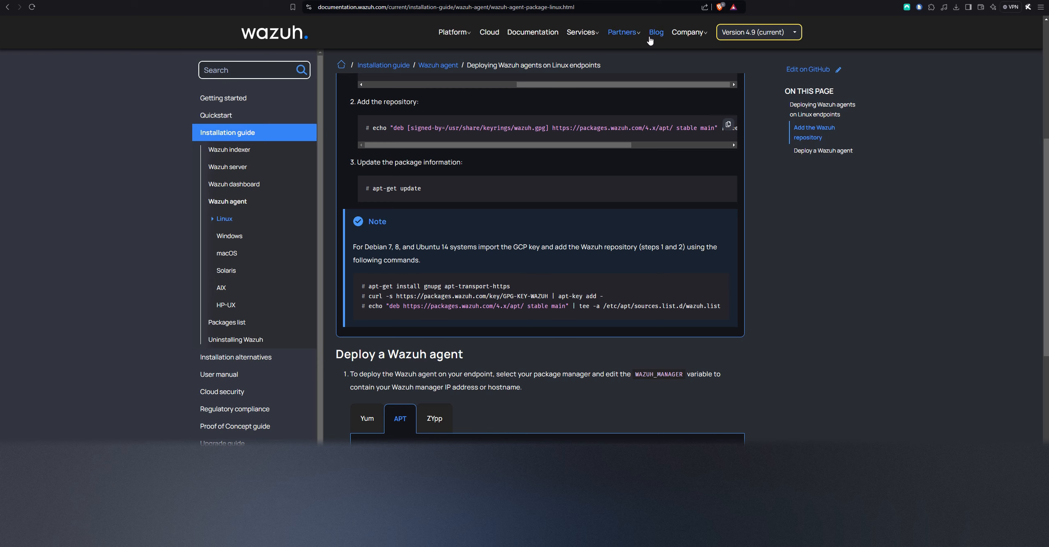
key("F11")
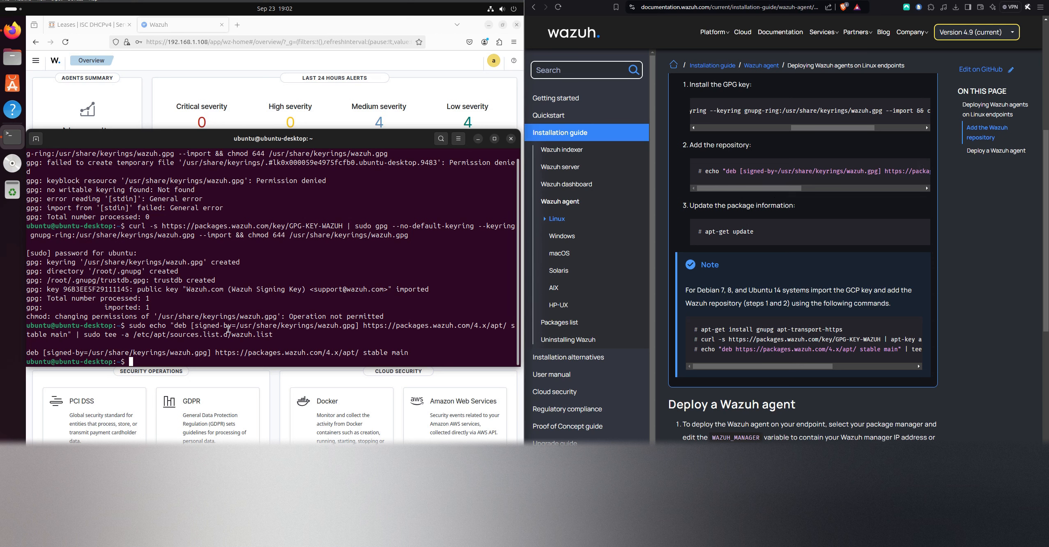
type("sudo apt update")
key("Return")
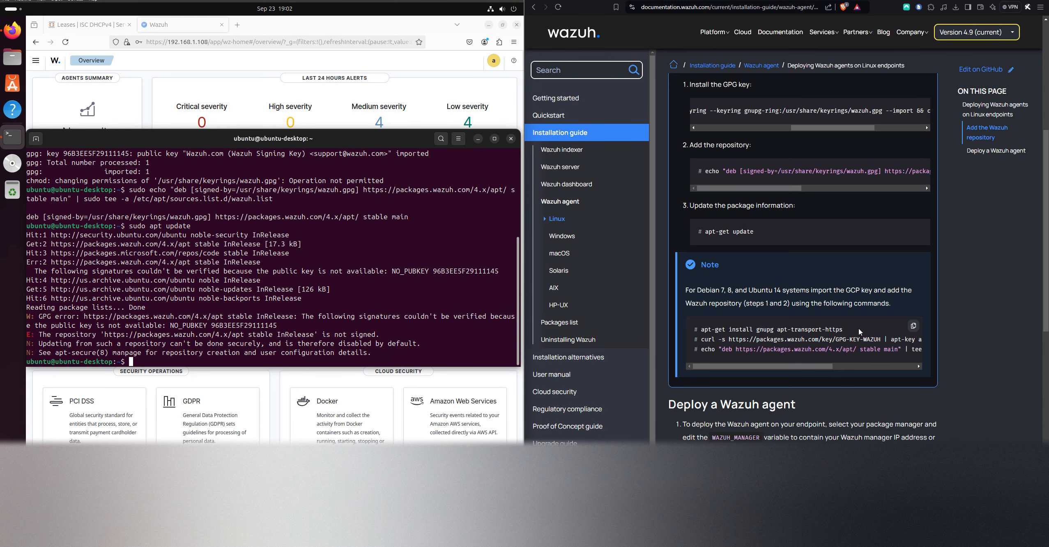
Try to install gnupg and apt-transport-https by appending "install gnupg apt-transport-https", copied from the documentation note, to sudo apt install
left_click_drag(842, 330, 731, 330)
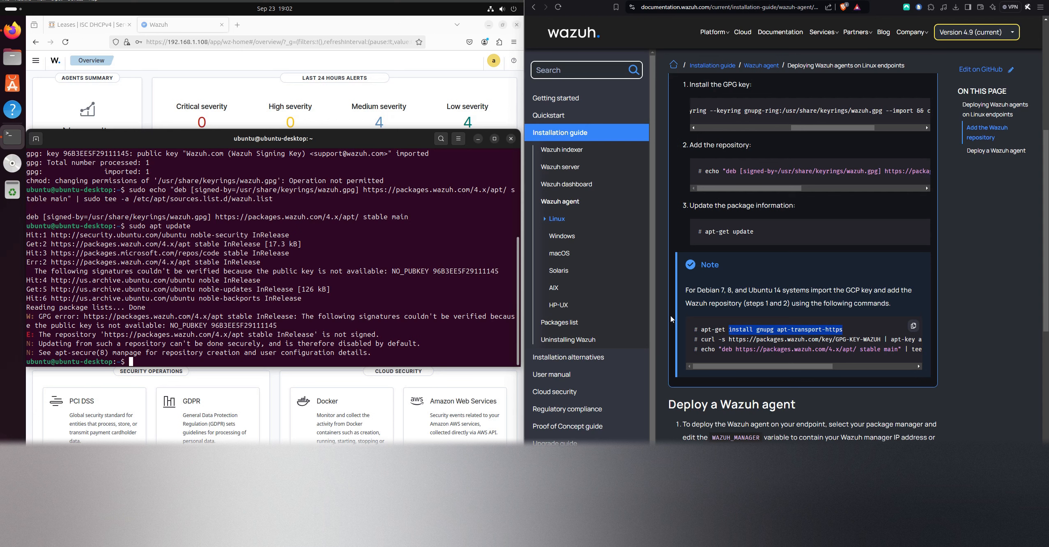
left_click(273, 339)
left_click(244, 339)
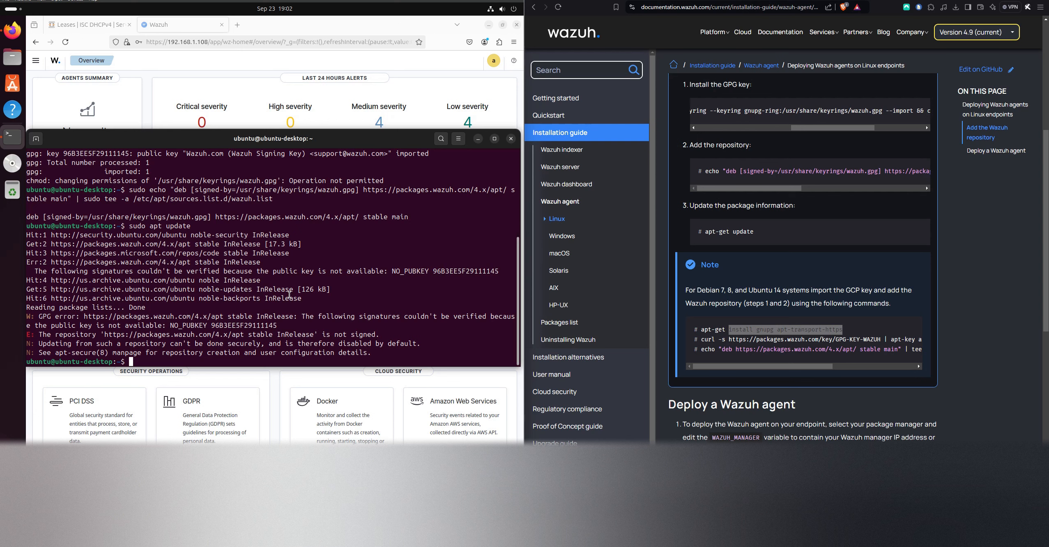
type("sudo apt install")
right_click(399, 296)
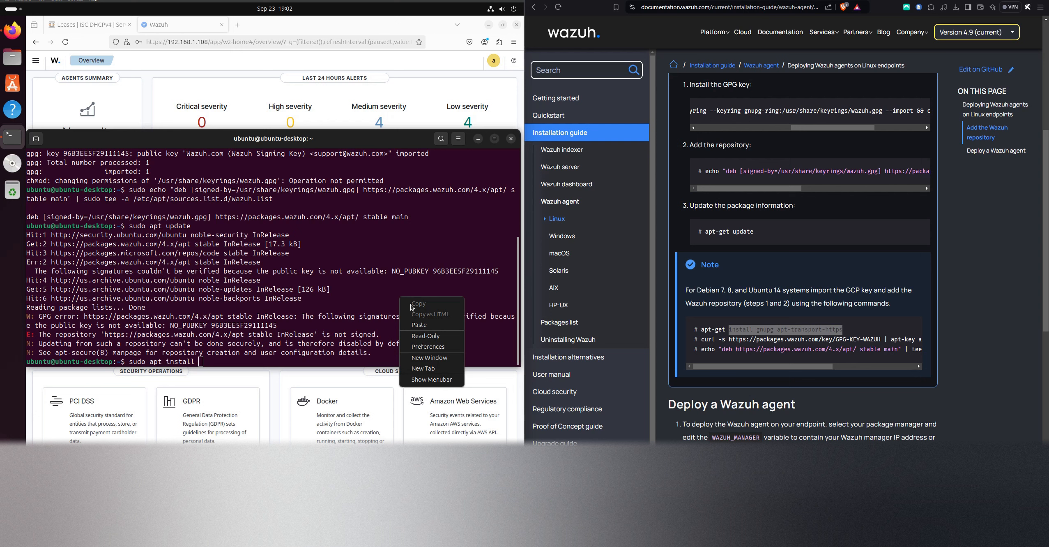
left_click(430, 320)
key("Return")
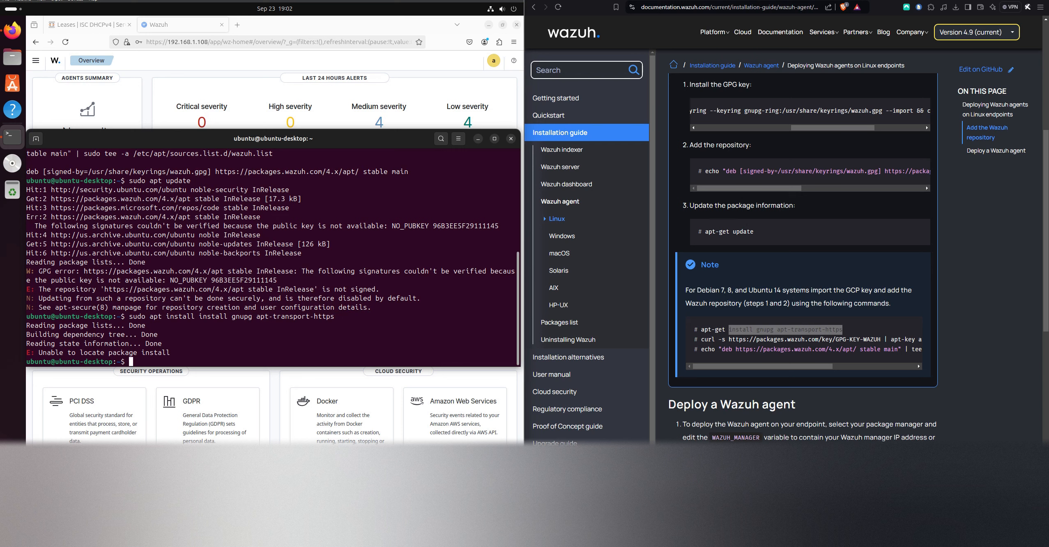
Correct the recalled command to sudo apt install gnupg apt-transport-https, run it, and accept the installation
key("Up")
key("Left")
key("Left")
key("Left")
key("Left")
key("Left")
key("Left")
key("Left")
key("Left")
key("Left")
key("Left")
key("Left")
key("Left")
key("Left")
key("Left")
key("Left")
key("Left")
key("Left")
key("Left")
key("Left")
key("Left")
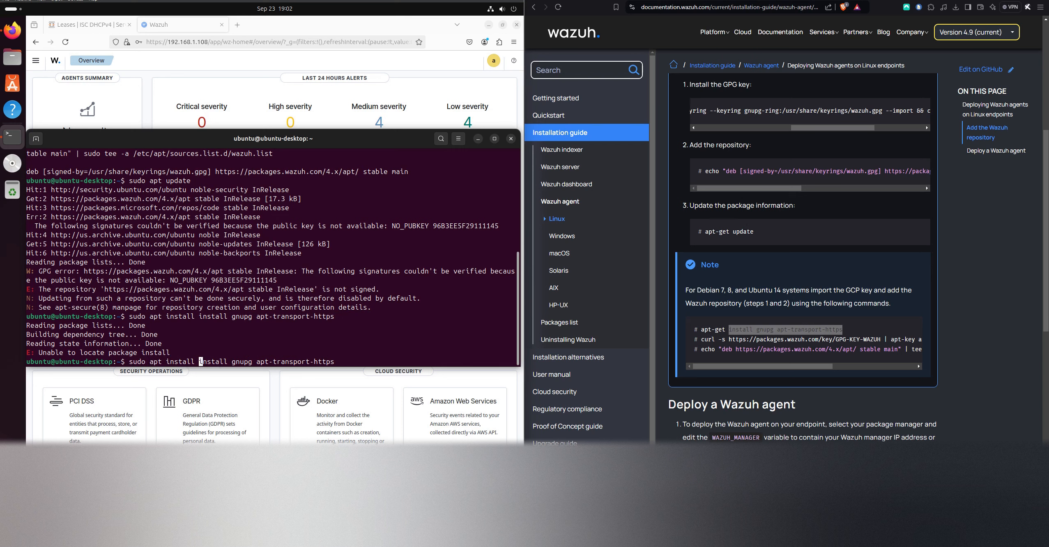
key("BackSpace")
key("BackSpace")
key("BackSpace")
key("BackSpace")
key("BackSpace")
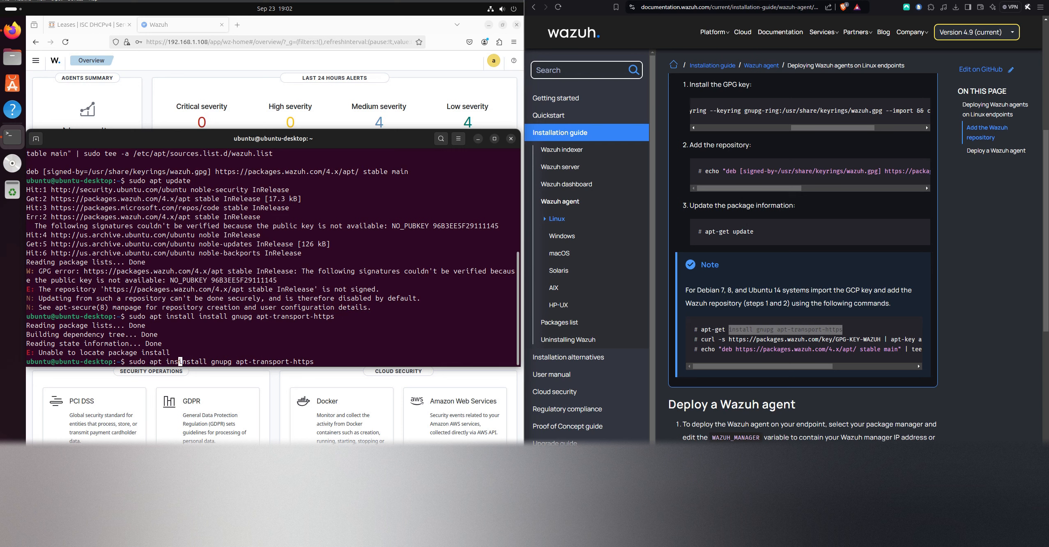
key("BackSpace")
key("BackSpace")
key("BackSpace")
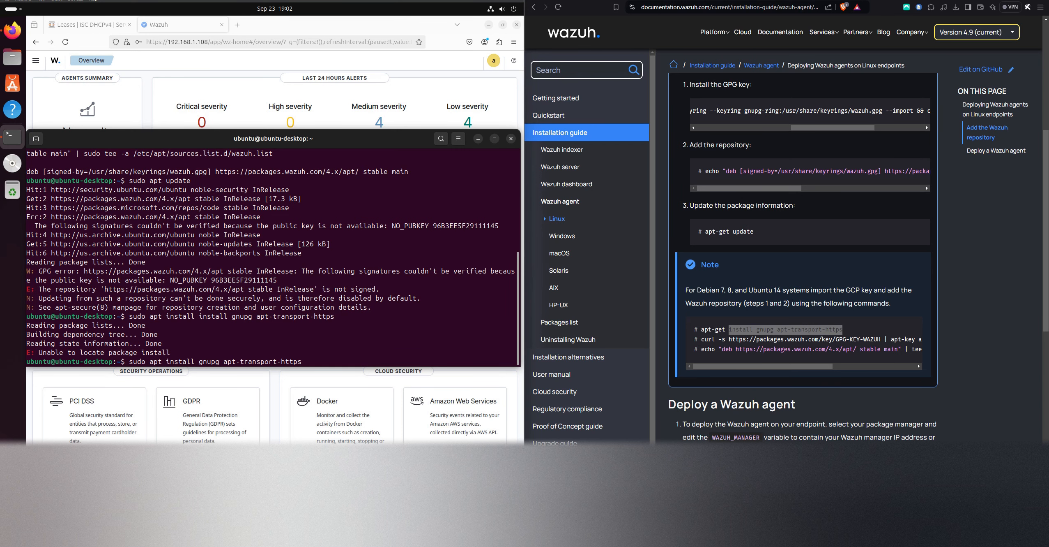
key("Return")
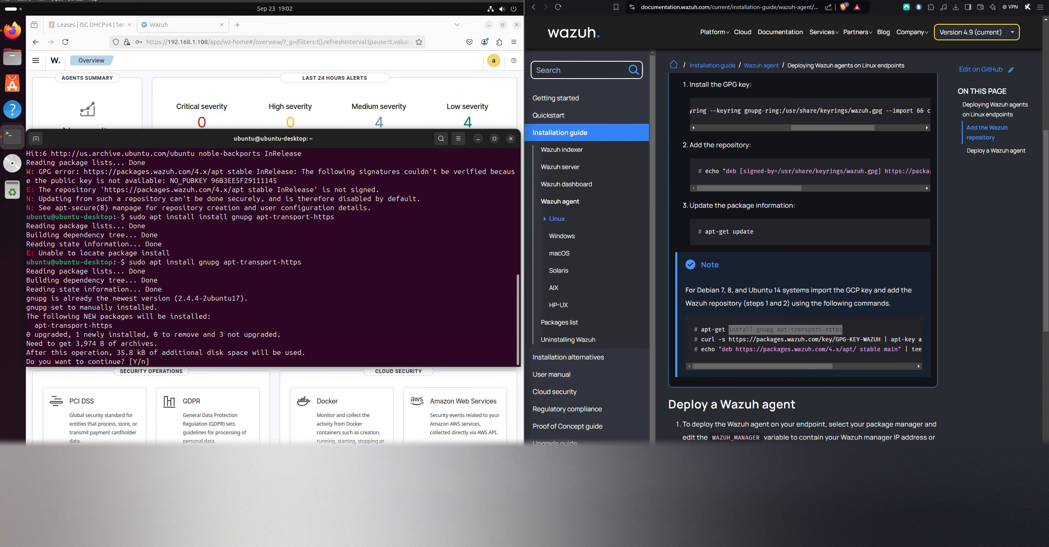
type("y")
key("Return")
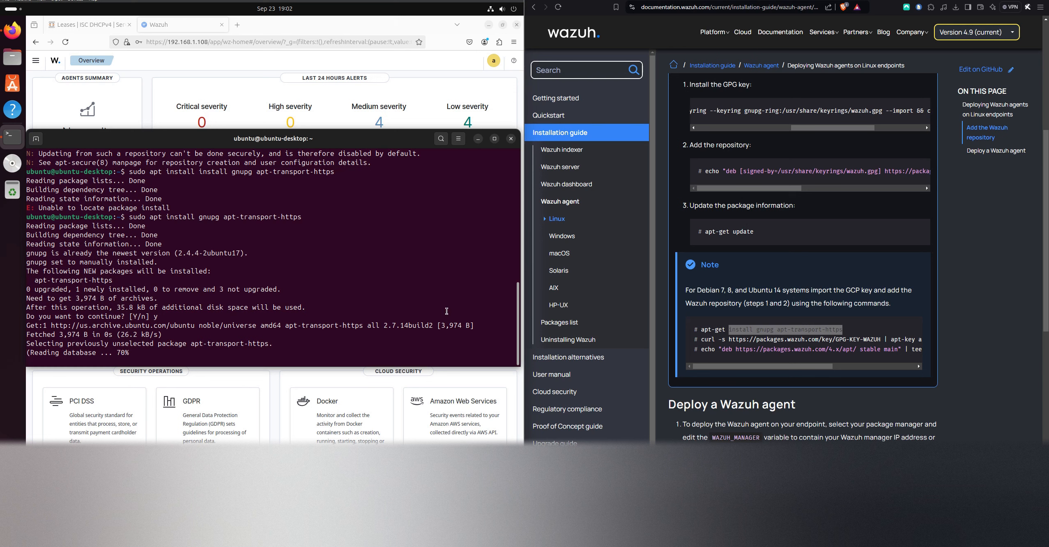
Copy the curl apt-key command for the Wazuh GPG key from the documentation note and paste it into the terminal
left_click_drag(814, 365, 913, 367)
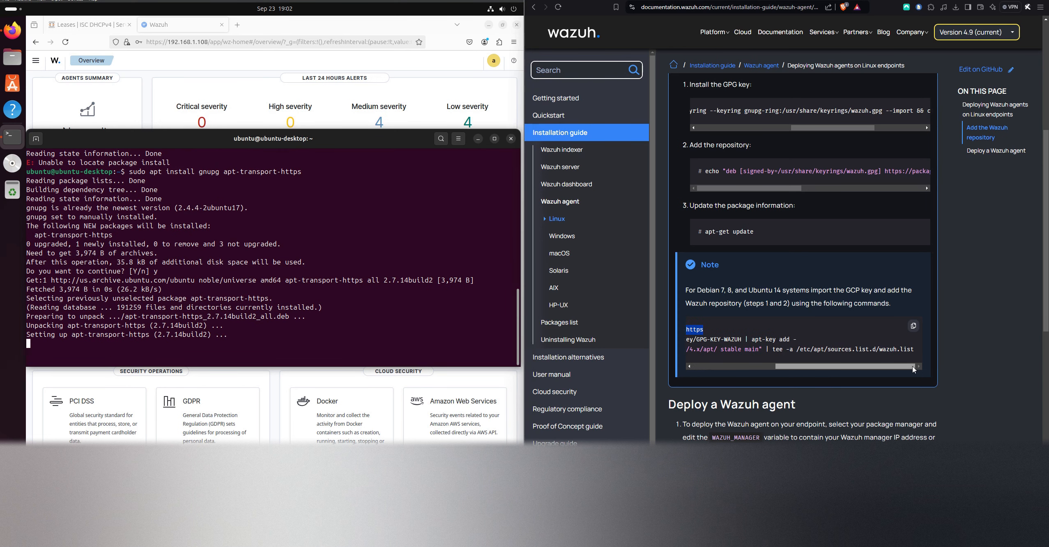
left_click_drag(798, 340, 655, 343)
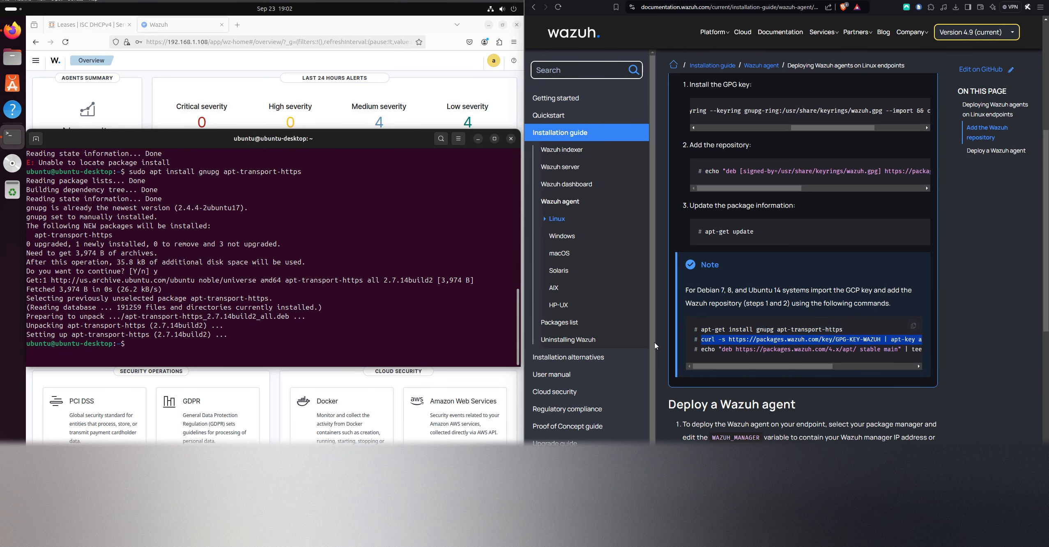
right_click(709, 339)
left_click(726, 348)
right_click(252, 319)
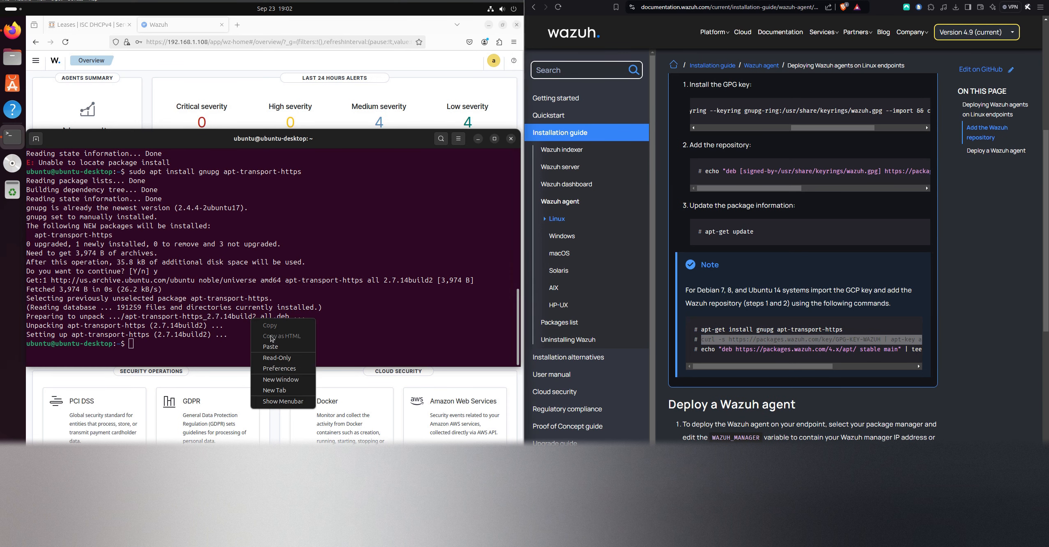
left_click(271, 346)
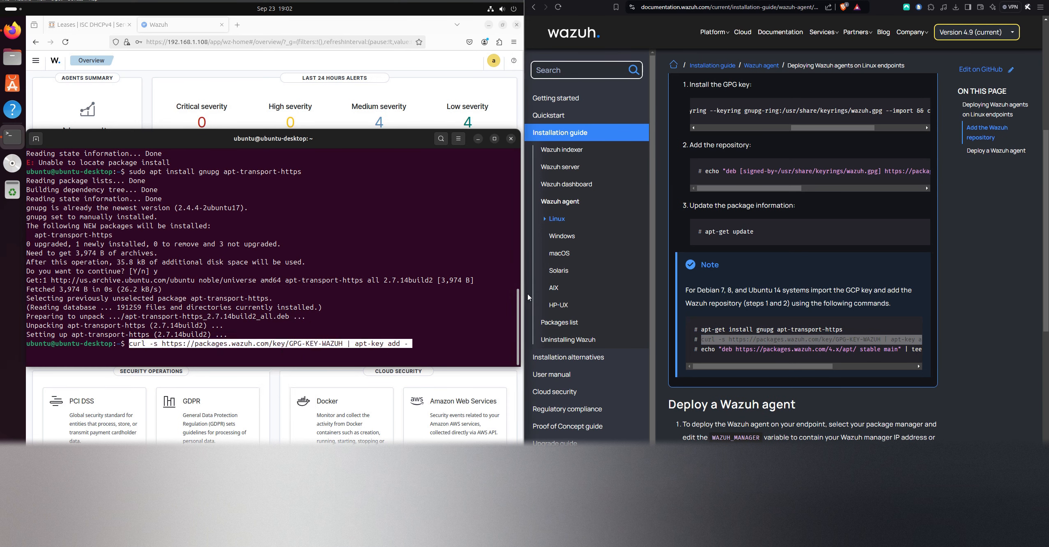
Insert sudo before apt-key in the pasted curl command and run it to add the Wazuh key
key("Left")
key("Left")
key("Left")
key("Left")
key("Left")
key("Left")
key("Left")
key("Left")
key("Left")
key("Left")
key("Left")
key("Left")
key("Left")
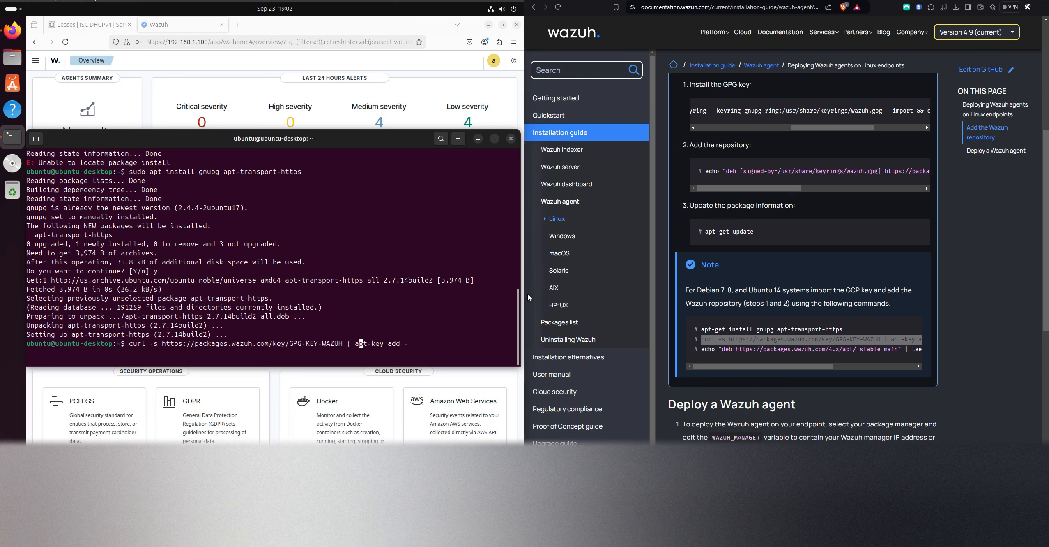
type("sudo")
key("Return")
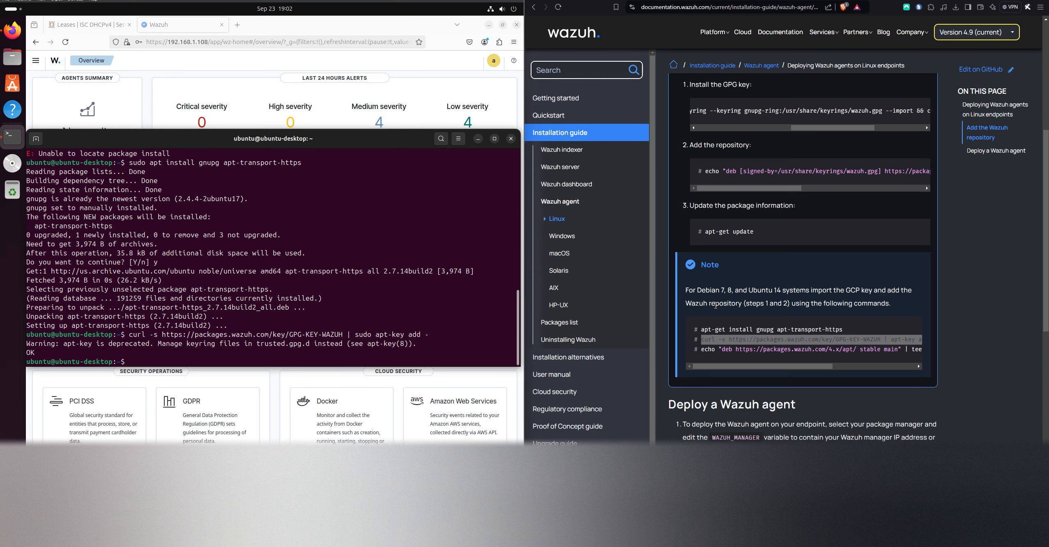
Compare the echo repository command in the documentation note with the add-repository and update commands in the APT instructions
scroll(778, 347, "down", 1)
left_click_drag(790, 325, 706, 310)
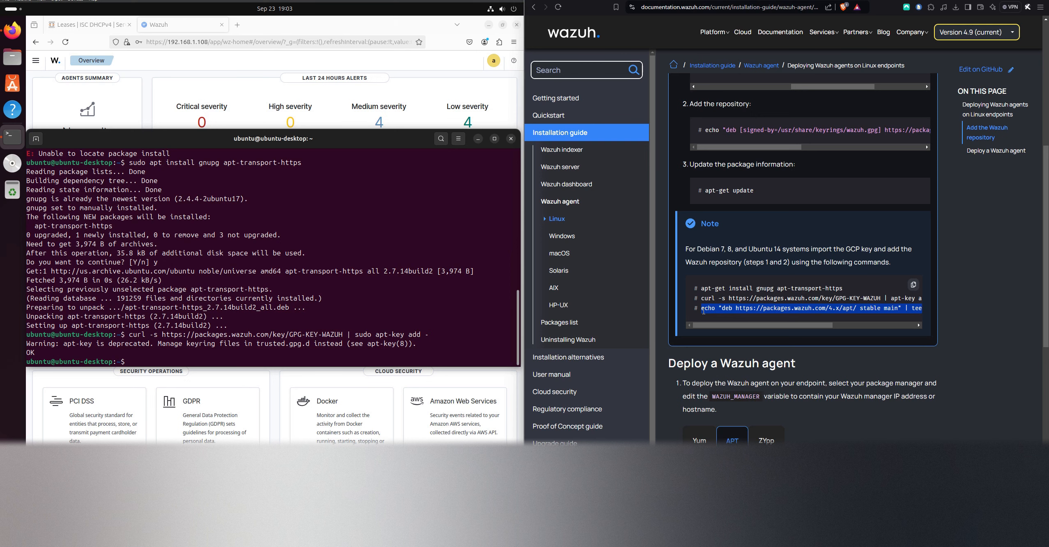
scroll(741, 342, "up", 4)
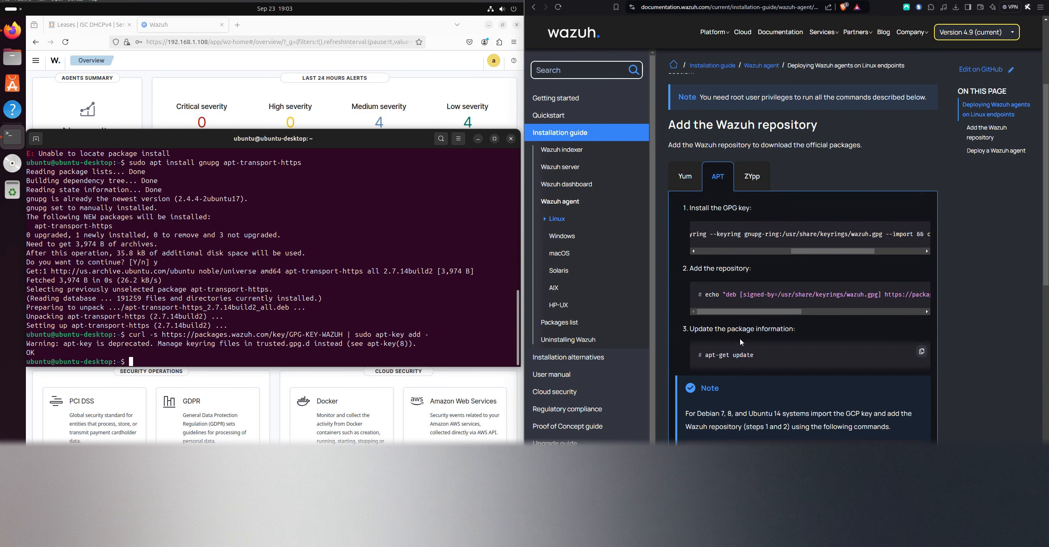
scroll(742, 341, "down", 3)
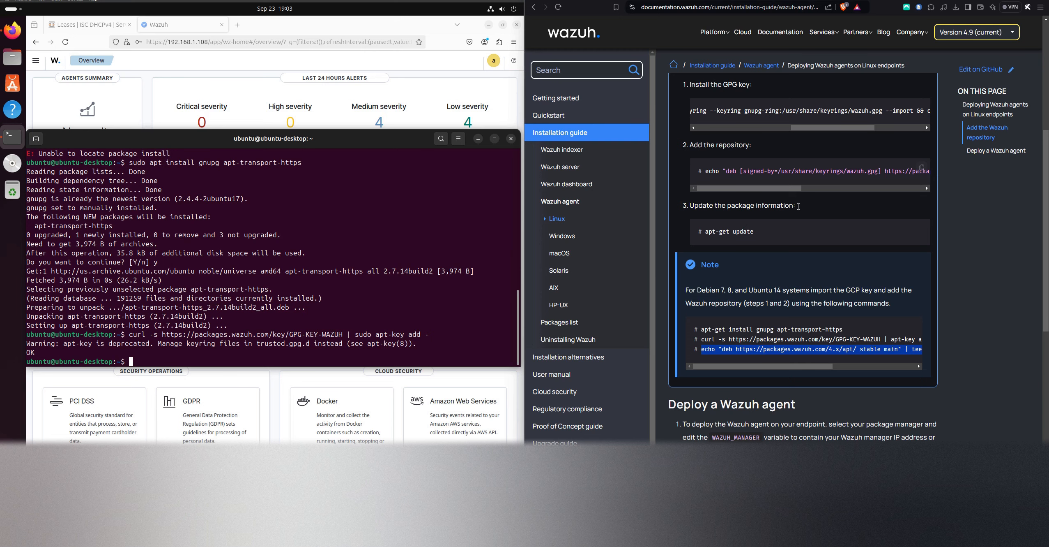
Copy the signed-by echo command that adds the Wazuh repository from the APT instructions and paste it into the terminal
scroll(798, 206, "up", 2)
scroll(883, 253, "right", 4)
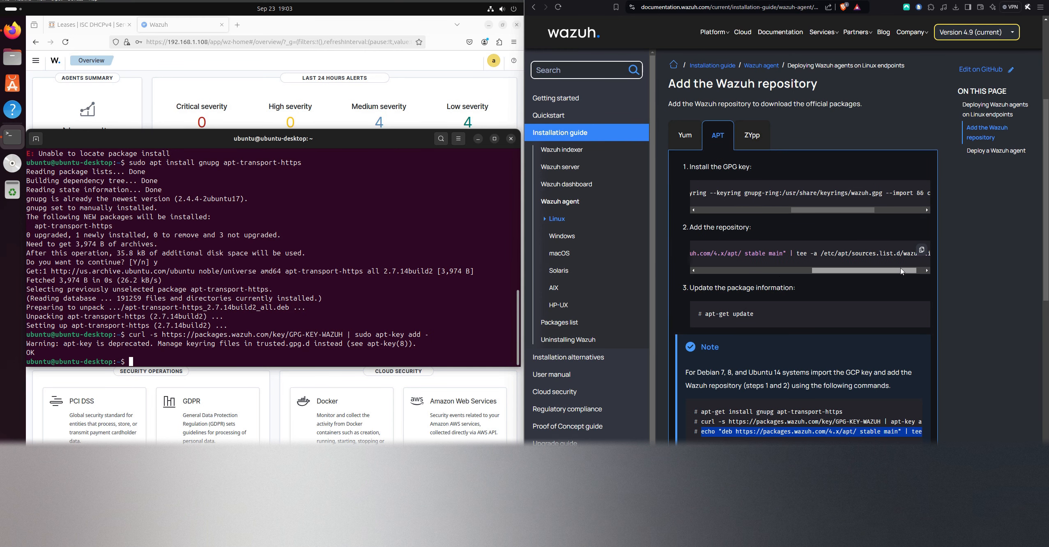
left_click(921, 249)
right_click(317, 372)
left_click(341, 318)
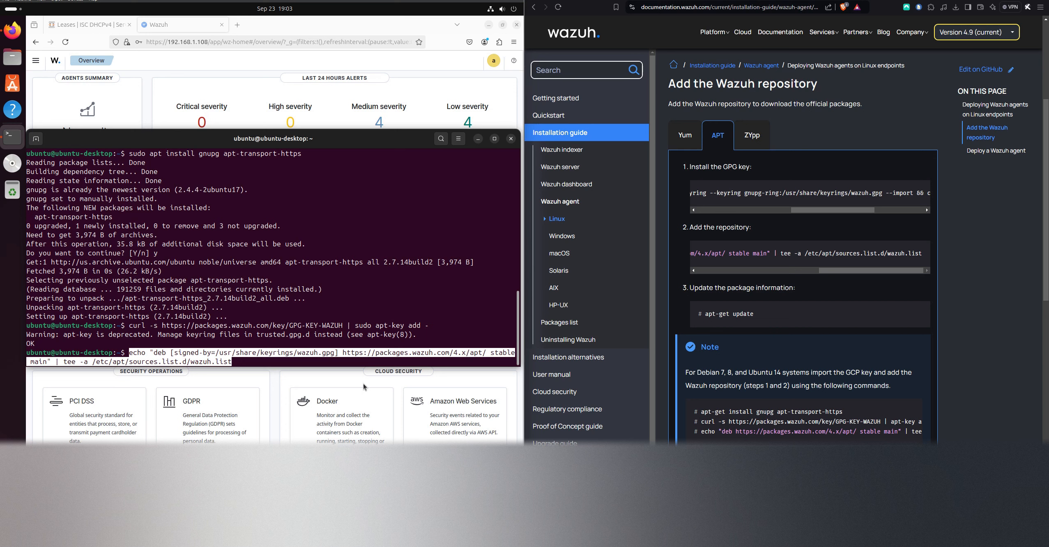
Insert sudo before echo in the pasted repository command
key("Left")
key("Left")
key("Left")
key("Left")
key("Left")
key("Left")
key("Left")
key("Left")
key("Left")
key("Left")
key("Left")
key("Left")
key("Left")
key("Left")
key("Left")
key("Left")
key("Left")
key("Left")
key("Left")
key("Left")
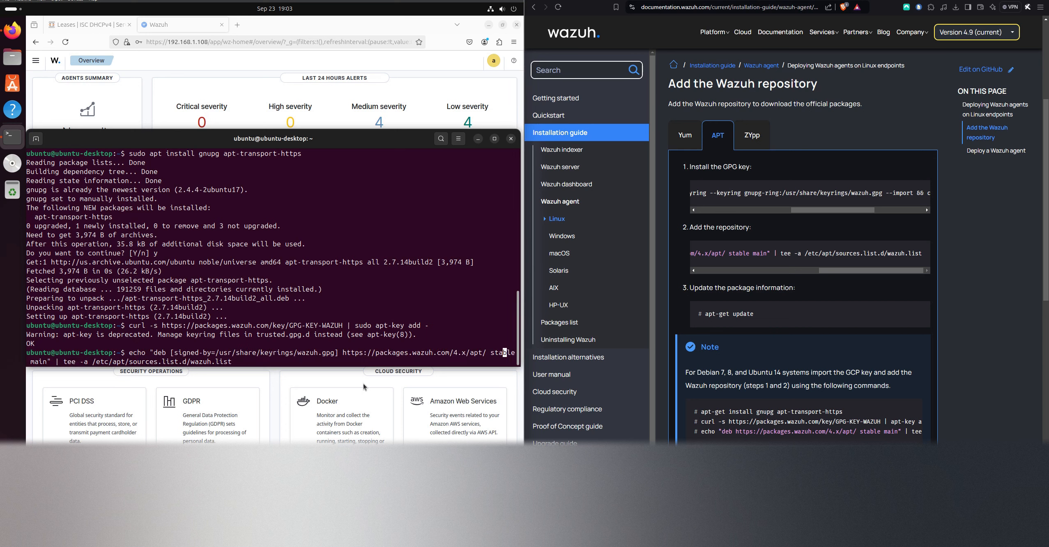
key("Left")
key("Left")
key("Left")
key("Left")
key("Left")
key("Left")
key("Left")
key("Left")
key("Left")
key("Left")
key("Left")
key("Left")
key("Left")
key("Left")
key("Left")
key("Left")
key("Left")
key("Left")
key("Left")
key("Left")
key("Left")
key("Left")
key("Left")
key("Left")
key("Left")
key("Left")
key("Left")
key("Left")
key("Left")
key("Left")
key("Left")
key("Left")
key("Left")
key("Left")
key("Left")
key("Left")
key("Left")
key("Left")
key("Left")
key("Left")
type("sudo")
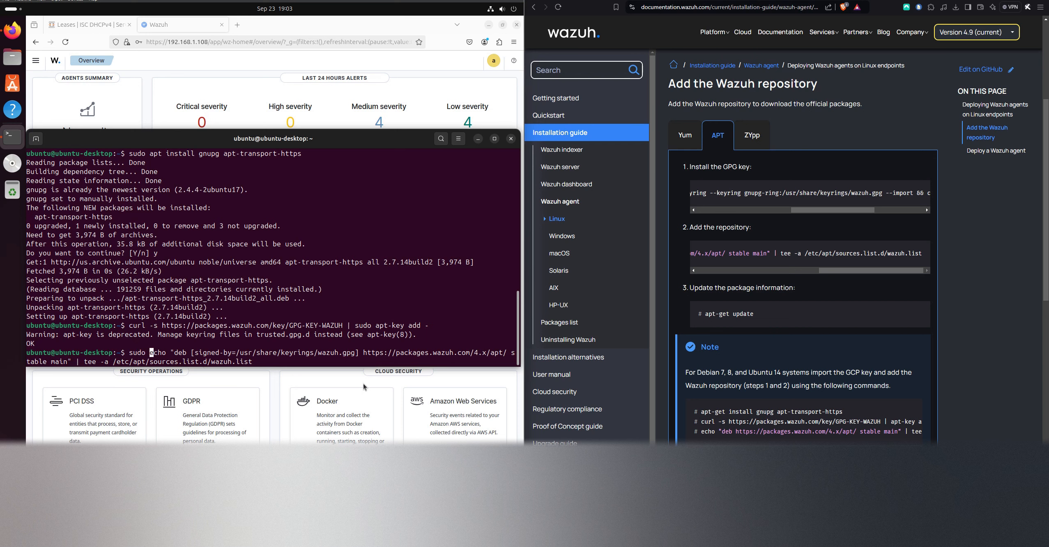
Insert sudo before tee in the same command and run it to append the repository entry to wazuh.list
key("Right")
key("Right")
key("Right")
key("Right")
key("Right")
key("Right")
key("Right")
key("Right")
key("Right")
key("Right")
key("Right")
key("Right")
key("Right")
key("Right")
key("Right")
key("Right")
key("Right")
key("Right")
key("Right")
key("Right")
key("Right")
key("Right")
key("Right")
key("Right")
key("Right")
key("Right")
key("Right")
key("Right")
key("Right")
key("Right")
key("Right")
key("Right")
key("Right")
key("Right")
key("Right")
key("Right")
key("Right")
key("Right")
key("Right")
key("Right")
key("Right")
key("Right")
key("Right")
key("Right")
key("Right")
key("Right")
key("Right")
key("Right")
key("Right")
key("Right")
key("Right")
key("Right")
key("Right")
key("Right")
key("Right")
key("Right")
key("Right")
key("Right")
key("Right")
key("Right")
key("Left")
key("Left")
key("Left")
key("Left")
key("Left")
key("Left")
key("Left")
key("Left")
key("Left")
key("Left")
key("Left")
key("Left")
key("Left")
key("Left")
key("Left")
key("Left")
key("Left")
key("Left")
key("Left")
key("Left")
key("Left")
type("sudo")
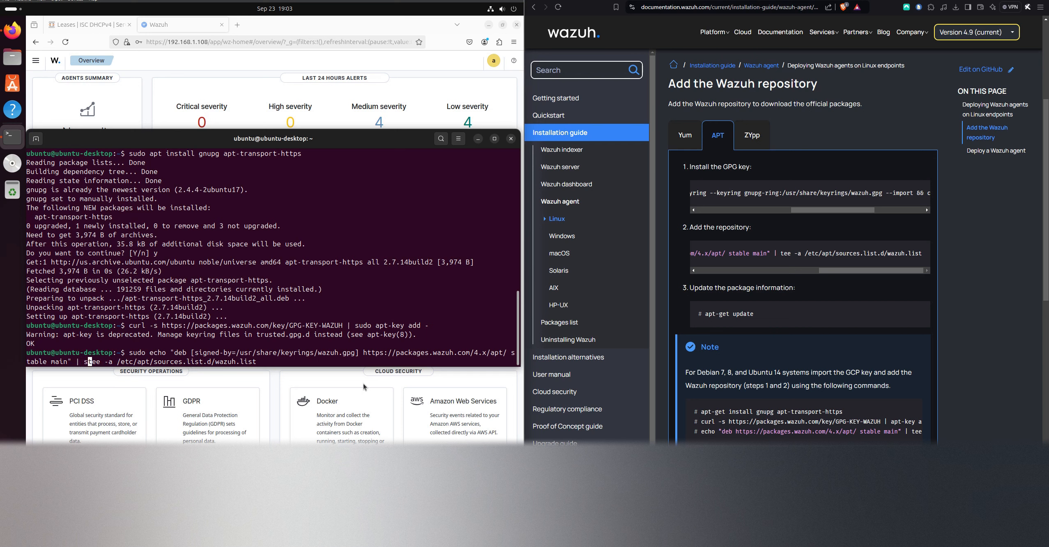
key("Return")
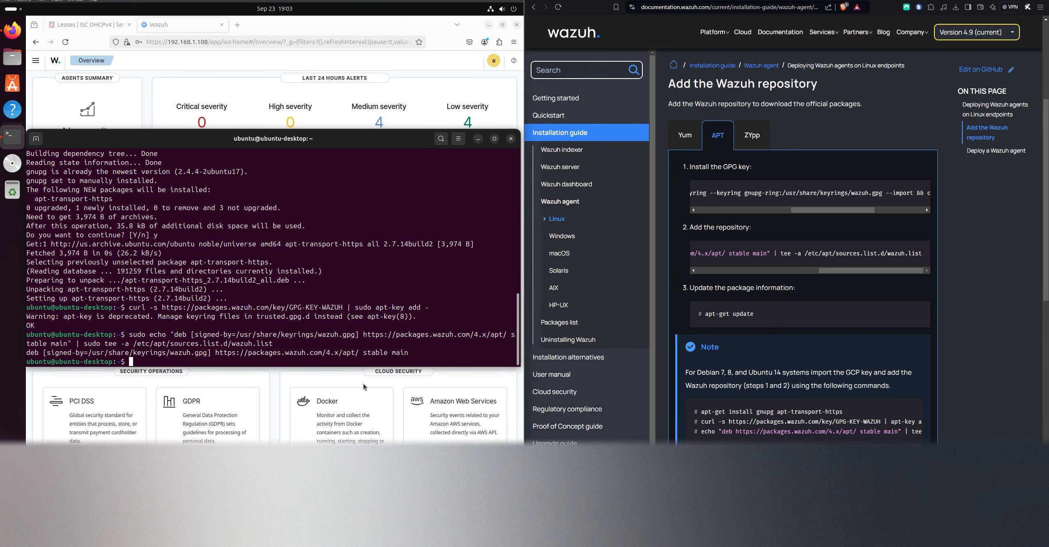
Run sudo apt update and review the messages about the Wazuh repository
type("sudo apt update")
key("Return")
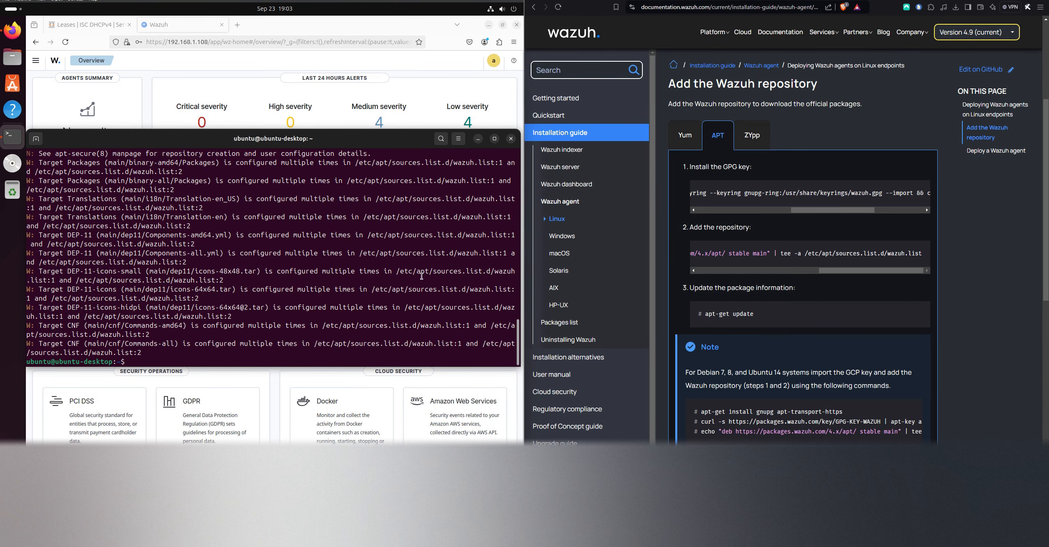
scroll(462, 255, "up", 4)
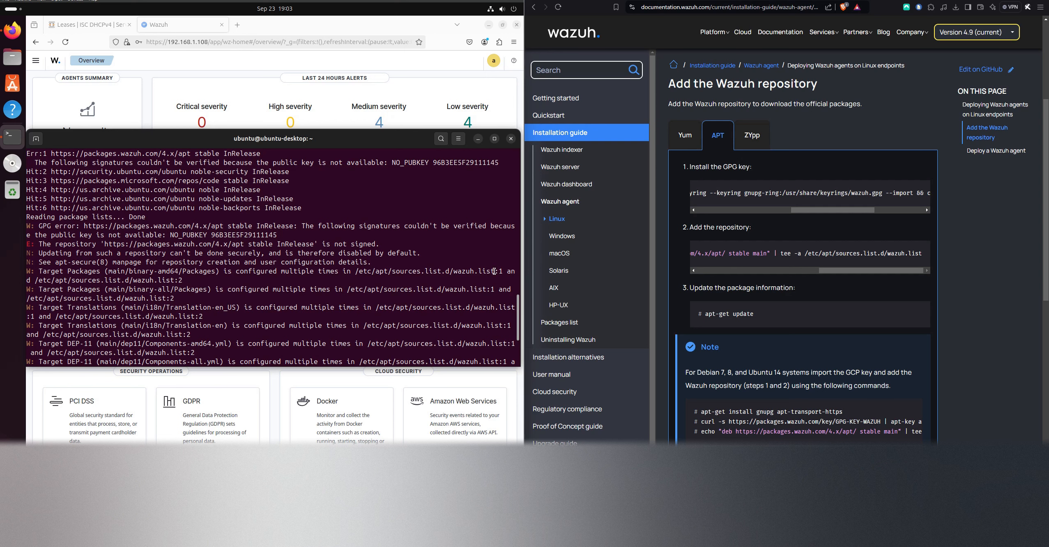
Copy the path /etc/apt/sources.list.d/wazuh.list from the terminal output and open that file with sudo nano
left_click_drag(494, 270, 358, 270)
scroll(357, 274, "down", 4)
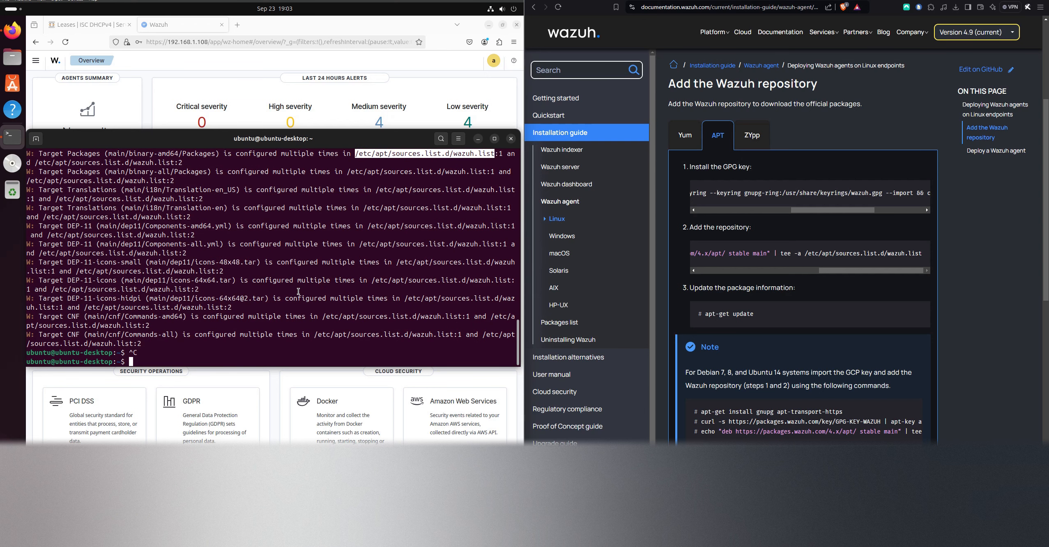
right_click(413, 158)
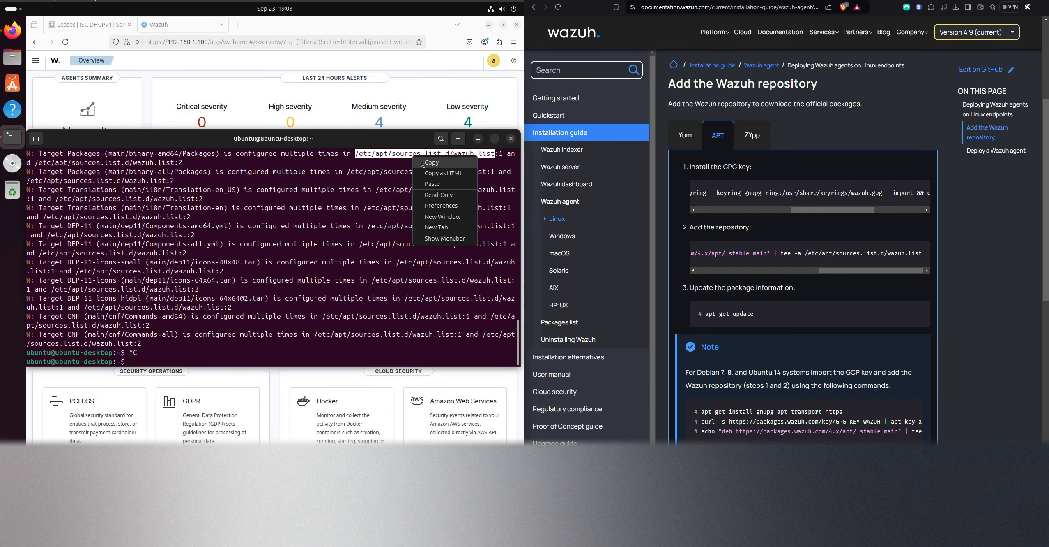
left_click(431, 162)
left_click(236, 340)
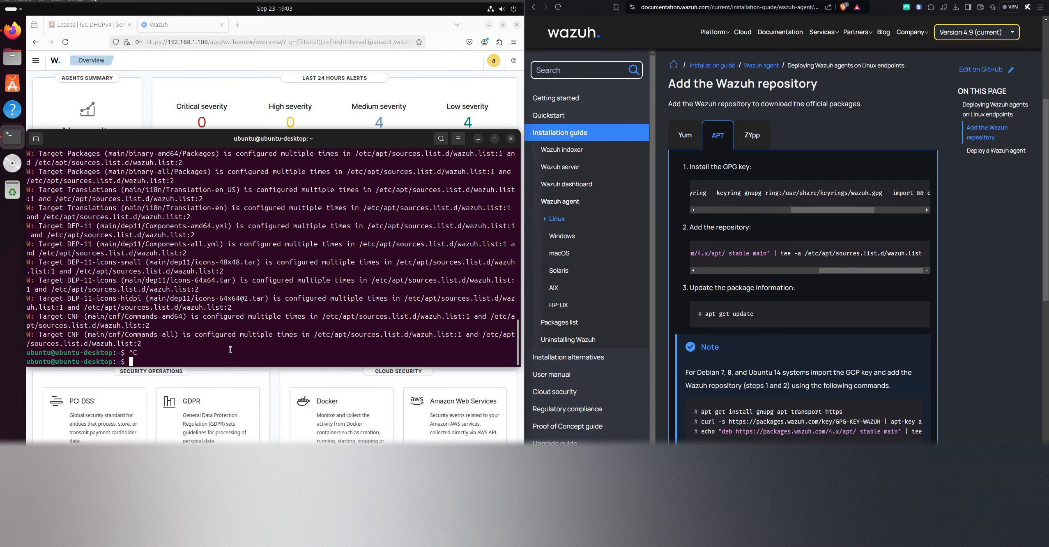
type("sudo nano")
right_click(271, 351)
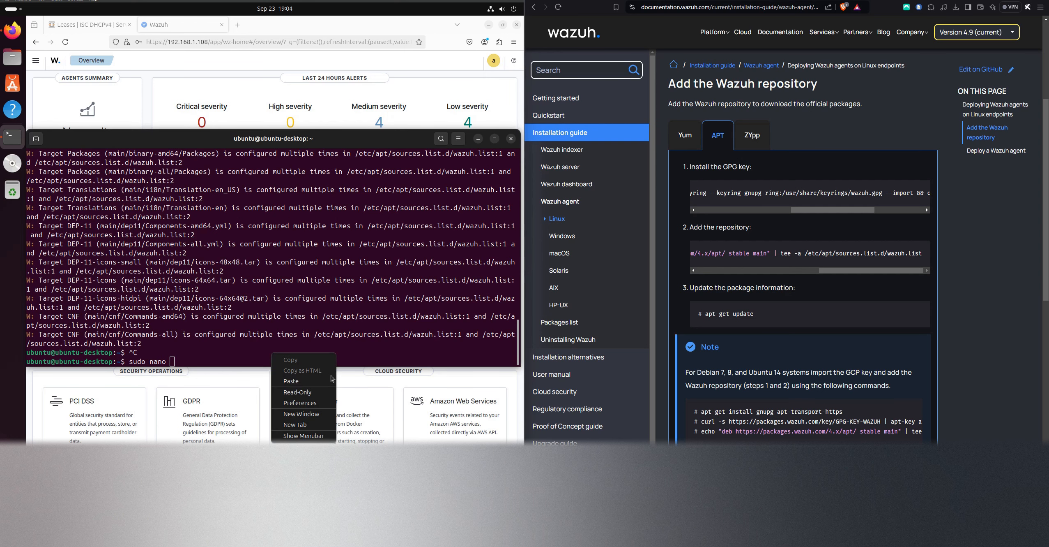
left_click(311, 385)
key("Return")
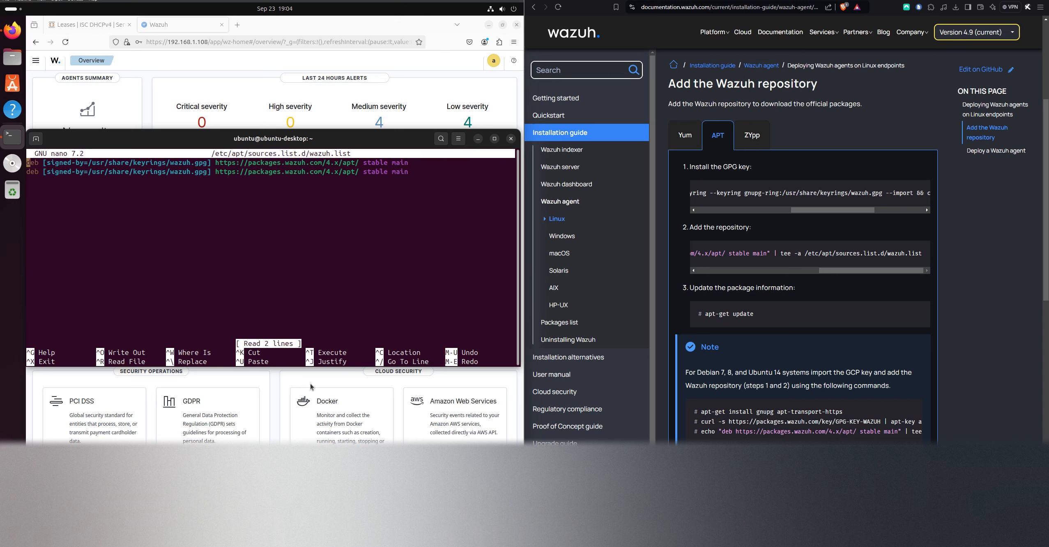
Delete the duplicate second repository line in wazuh.list, save the file and exit nano
key("Down")
key("Down")
key("Delete")
key("Delete")
key("Delete")
key("Delete")
key("Delete")
key("Delete")
key("Delete")
key("Delete")
key("Delete")
key("Delete")
key("Delete")
key("Delete")
key("Delete")
key("Delete")
key("Delete")
key("Delete")
key("Delete")
key("Delete")
key("Delete")
key("Delete")
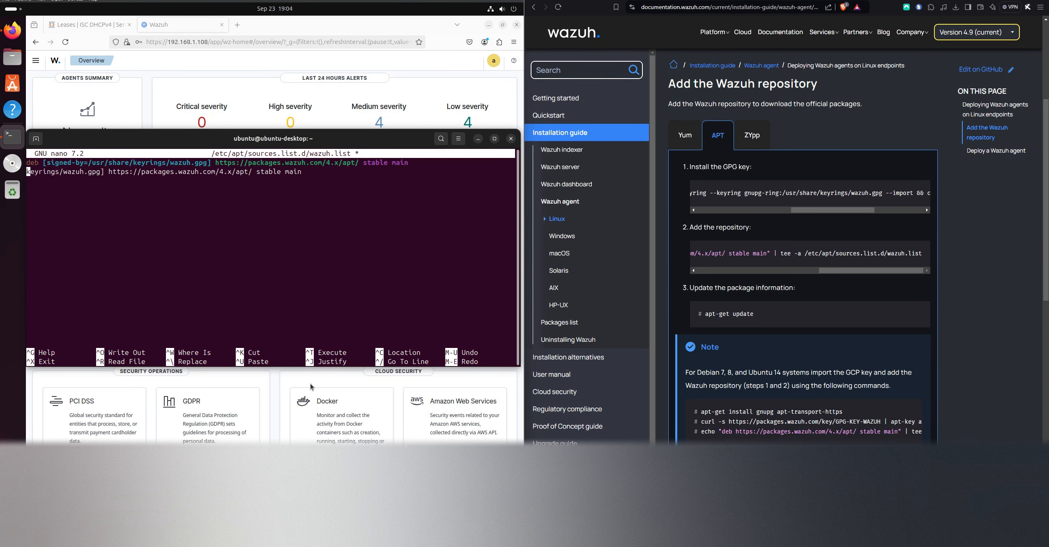
key("Delete")
key("Delete")
key("Delete")
key("Delete")
key("Delete")
key("Delete")
key("Delete")
key("Delete")
key("Delete")
key("Delete")
key("Delete")
key("Delete")
key("Delete")
key("Delete")
key("Delete")
key("Delete")
key("Delete")
key("Delete")
key("Delete")
key("Delete")
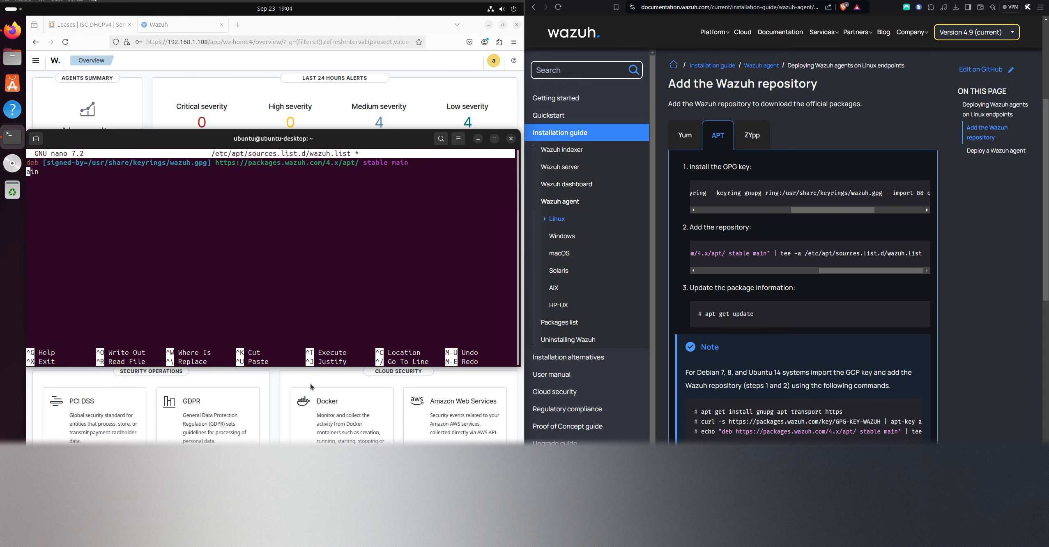
key("ctrl+o")
key("Return")
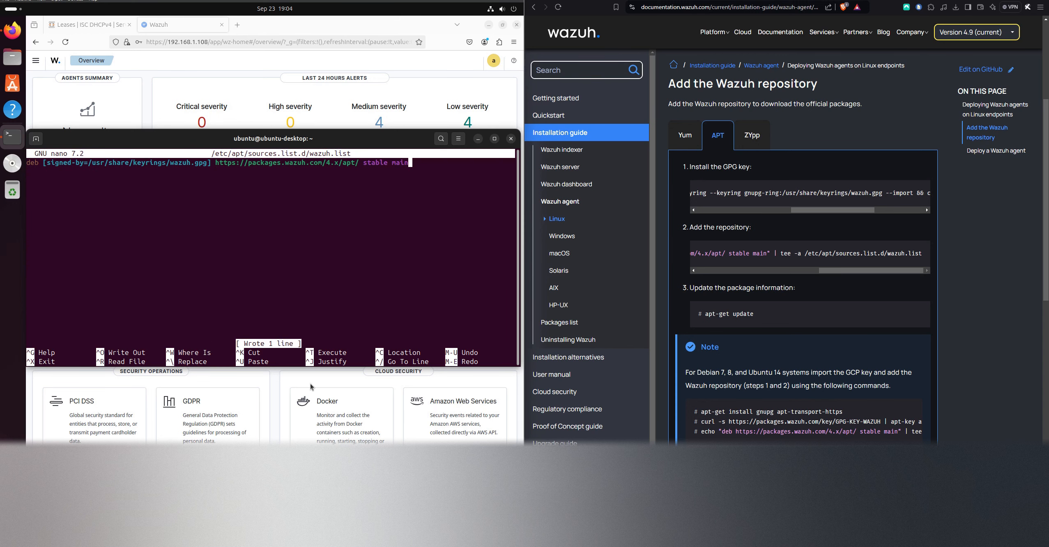
key("ctrl+x")
Recall sudo apt update from the command history and run it again
key("Up")
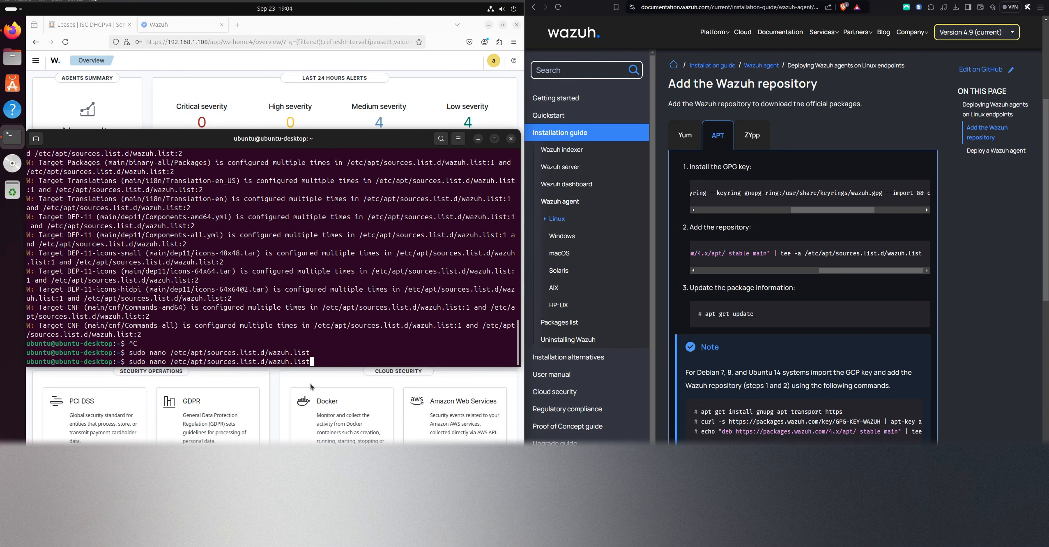
key("Up")
key("Return")
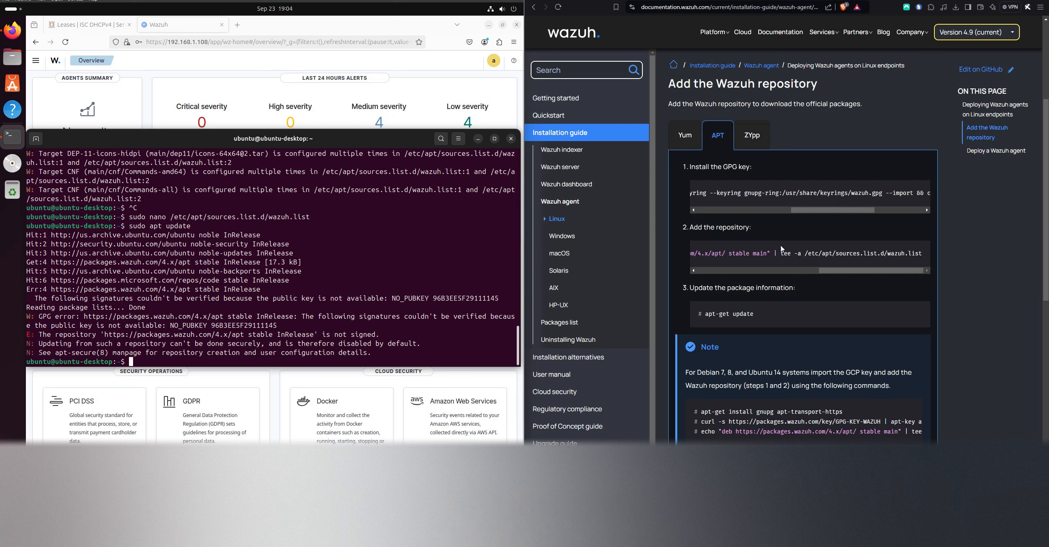
Copy the APT command for installing wazuh-agent from the Deploy a Wazuh agent section and paste it into the terminal
left_click(761, 270)
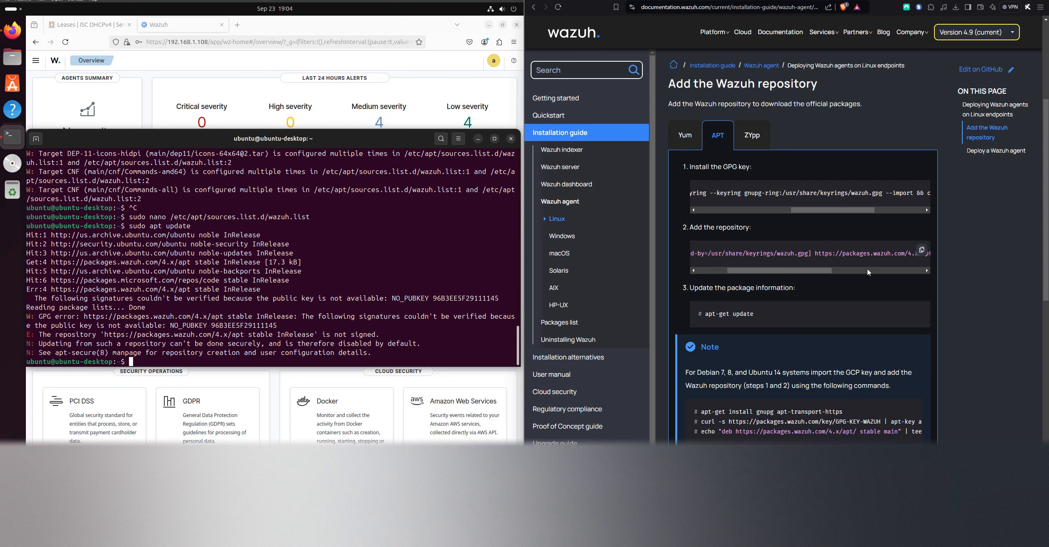
left_click_drag(826, 266, 934, 272)
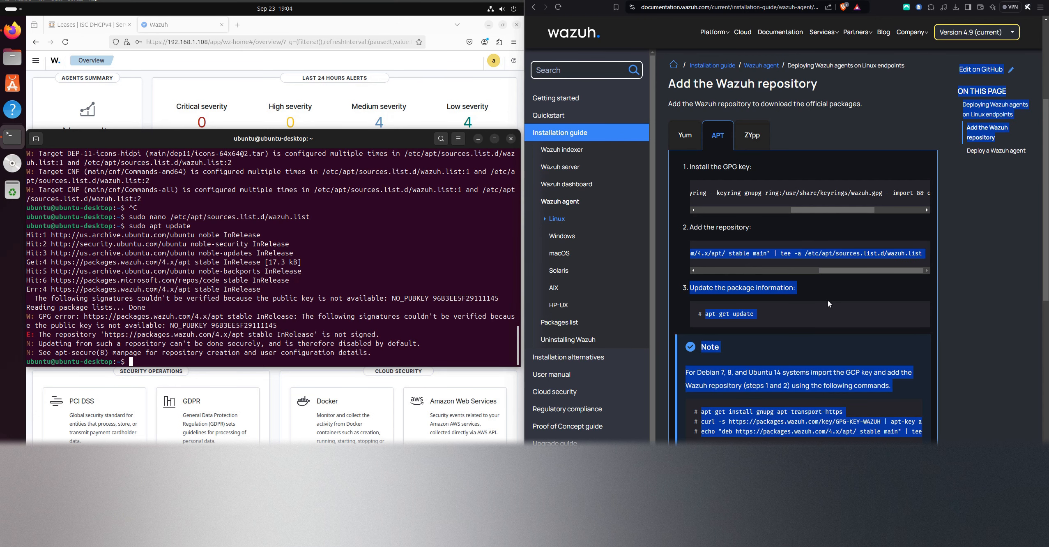
scroll(845, 313, "down", 5)
left_click(839, 323)
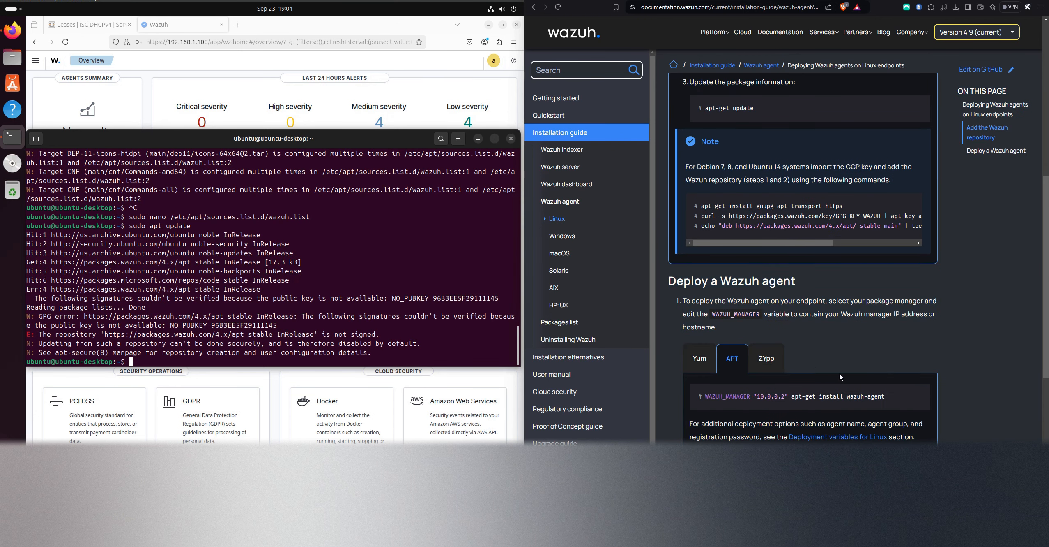
scroll(839, 323, "down", 3)
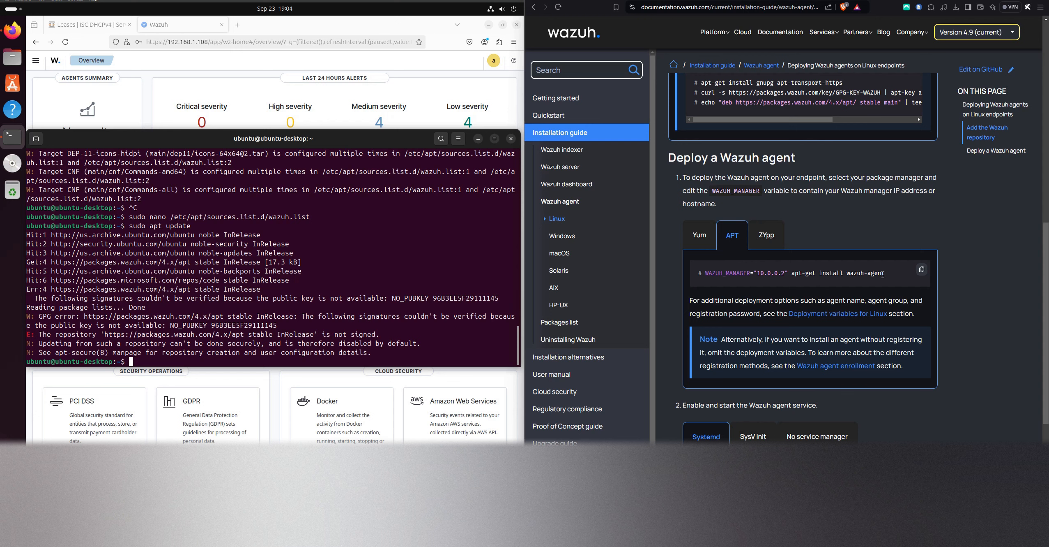
left_click(922, 269)
right_click(342, 293)
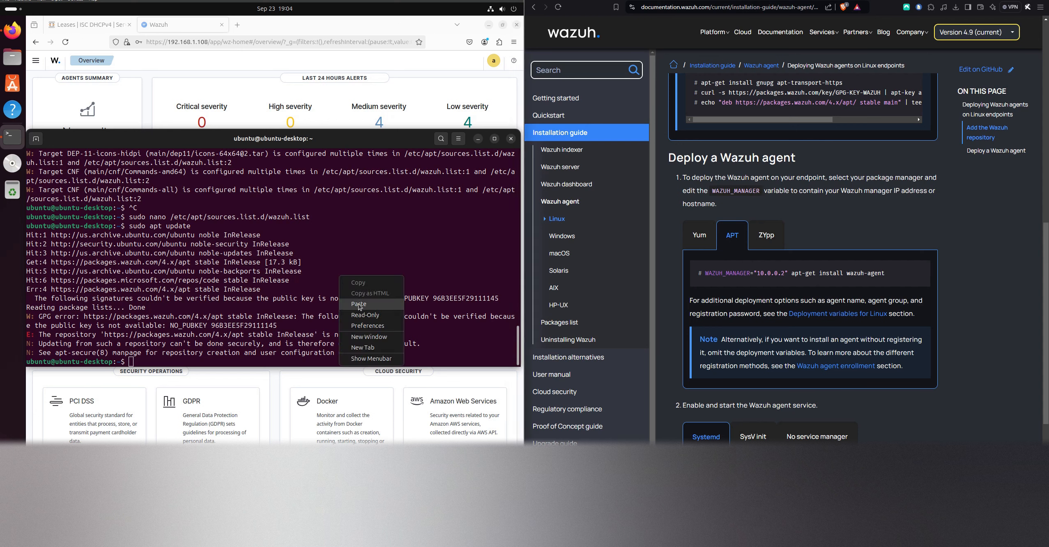
left_click(359, 303)
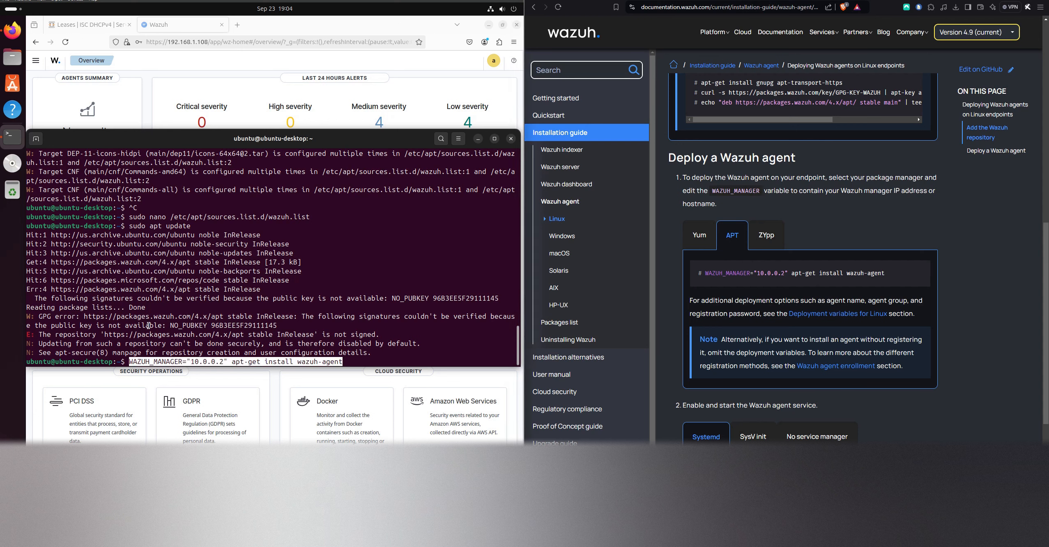
Change apt-get to sudo apt in the pasted wazuh-agent installation command
key("Left")
key("Left")
key("Left")
key("Left")
key("Left")
key("Left")
key("Left")
key("Left")
key("Left")
key("Left")
key("Left")
key("Left")
key("Left")
key("Left")
key("Left")
key("Left")
key("Left")
key("Left")
key("Left")
key("Left")
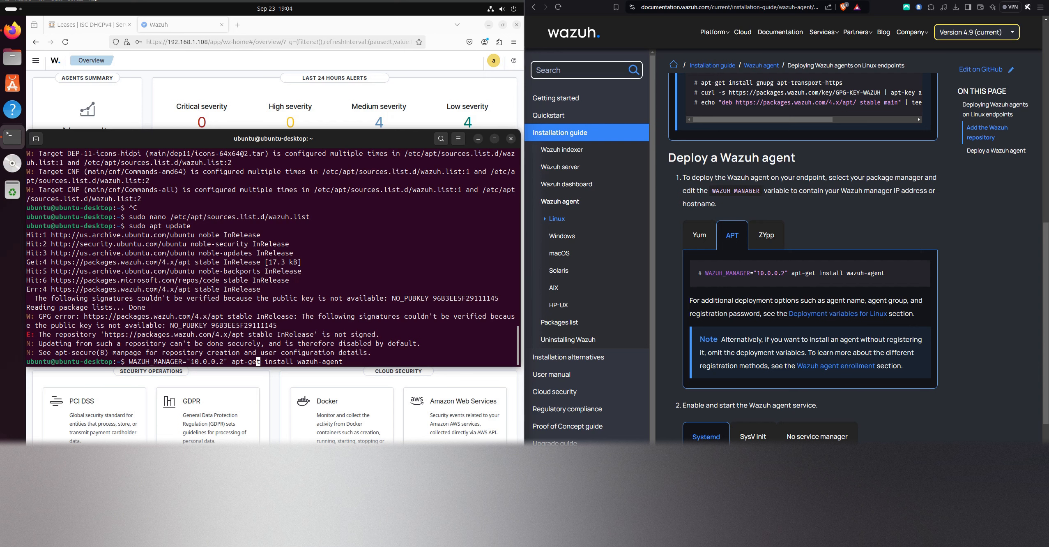
key("Delete")
key("BackSpace")
key("BackSpace")
key("BackSpace")
key("Left")
key("Left")
key("Left")
type("sudo")
Set WAZUH_MANAGER to 192.168.1.108 in the command and run it to install wazuh-agent
key("Left")
key("Left")
key("Left")
key("Left")
key("Left")
key("Left")
key("Left")
key("BackSpace")
key("BackSpace")
key("BackSpace")
key("BackSpace")
key("BackSpace")
key("BackSpace")
key("BackSpace")
key("BackSpace")
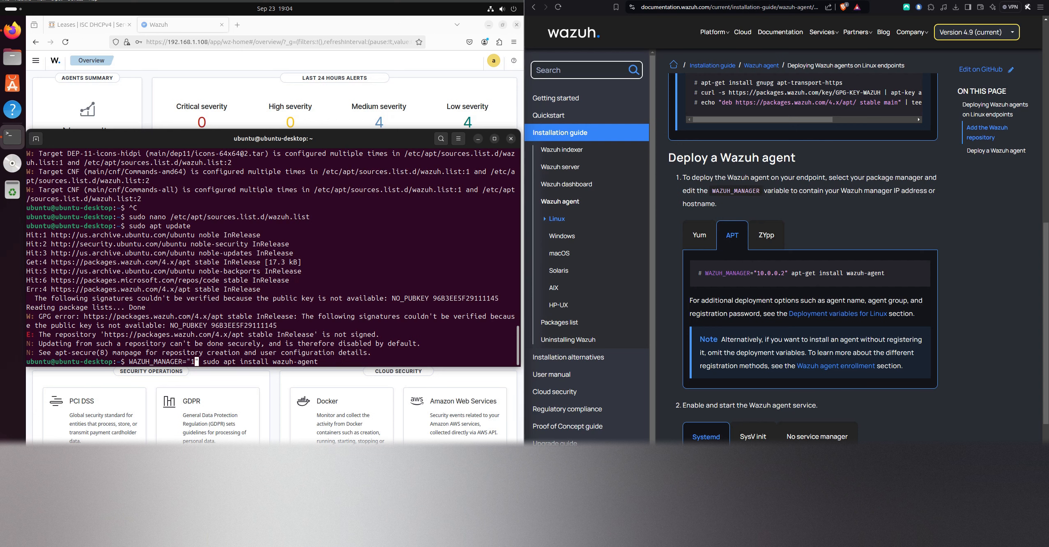
type("192.")
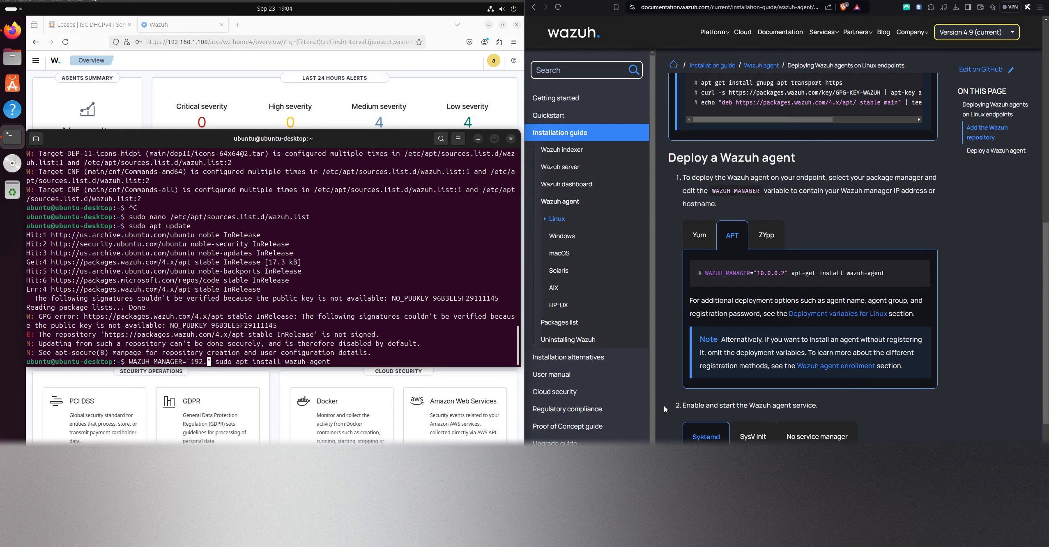
type("168")
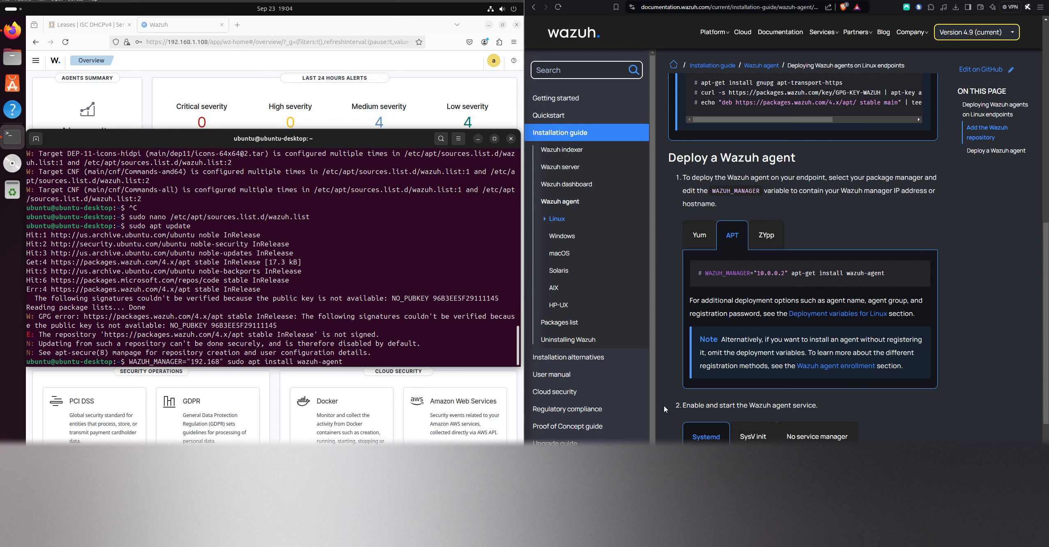
type(".1.108")
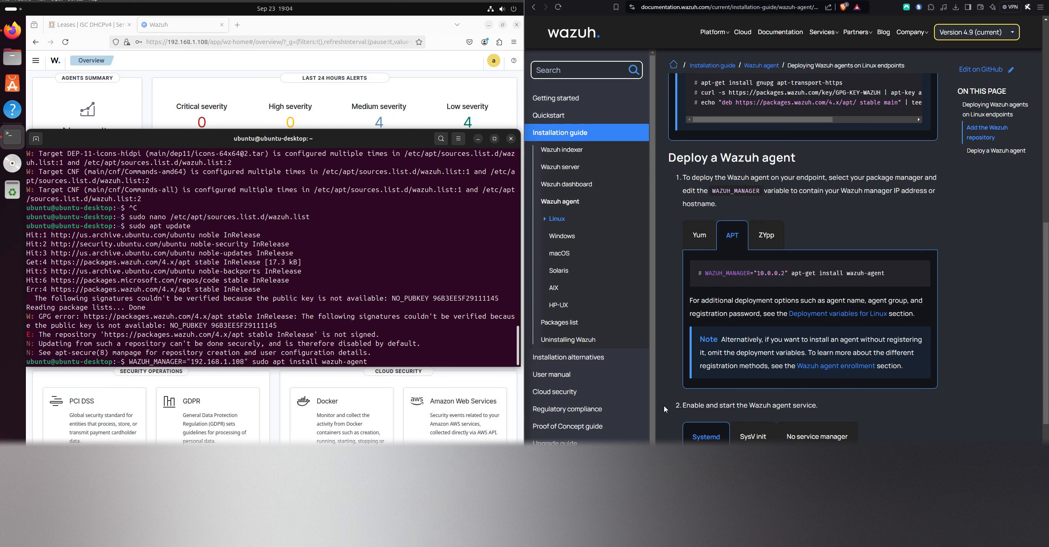
key("Return")
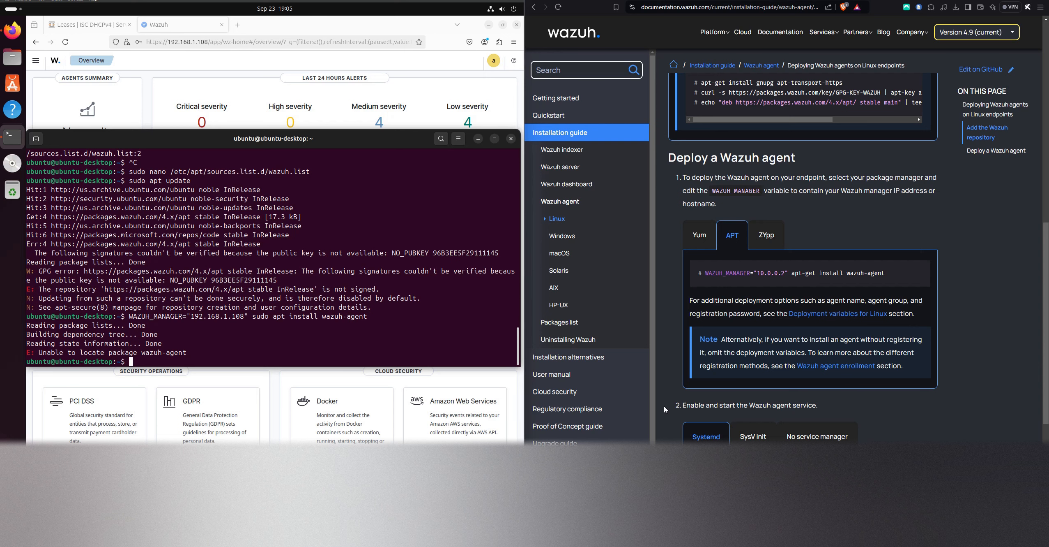
Recheck the GPG key installation command and the repository steps in the APT instructions
scroll(830, 254, "up", 3)
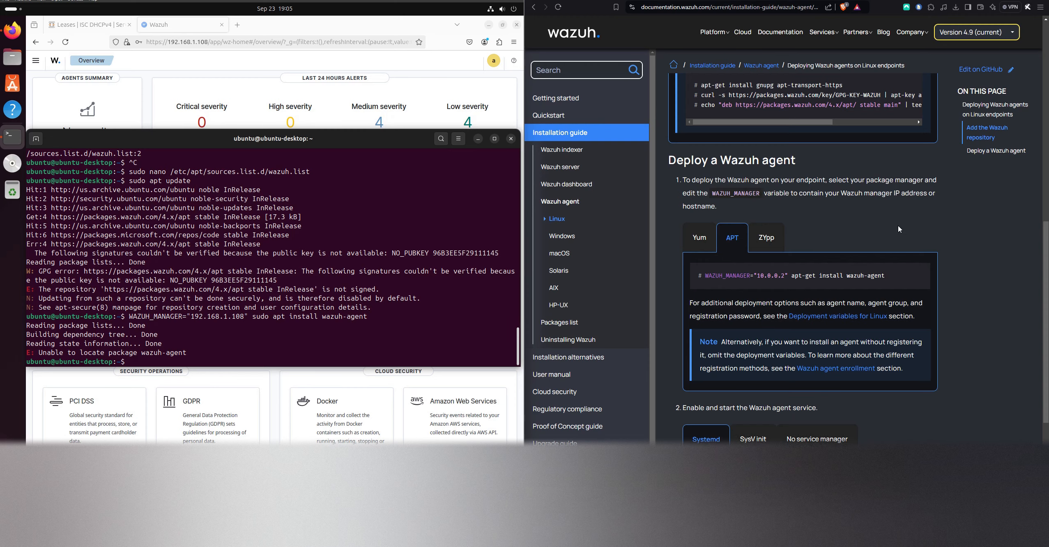
scroll(829, 257, "up", 5)
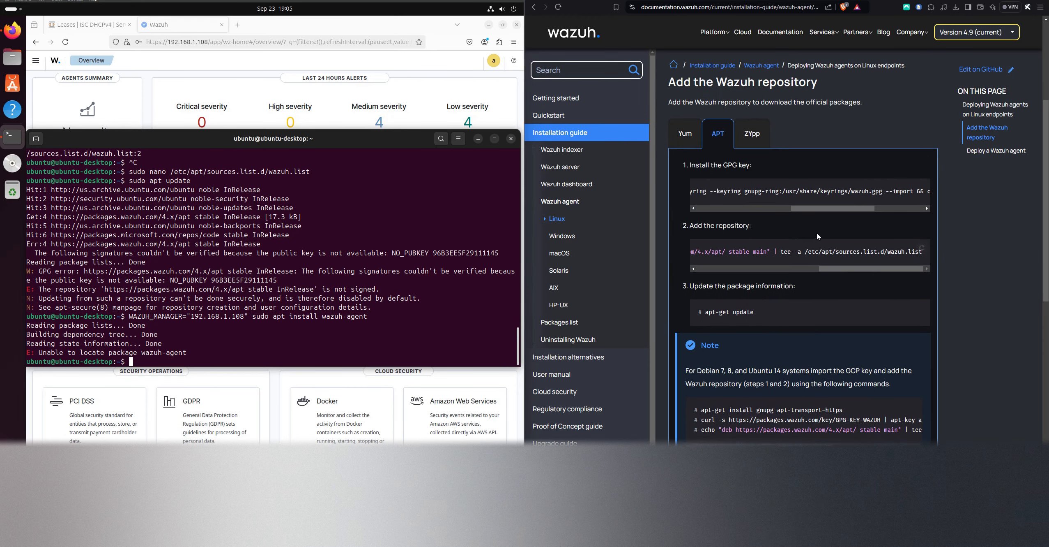
left_click(776, 210)
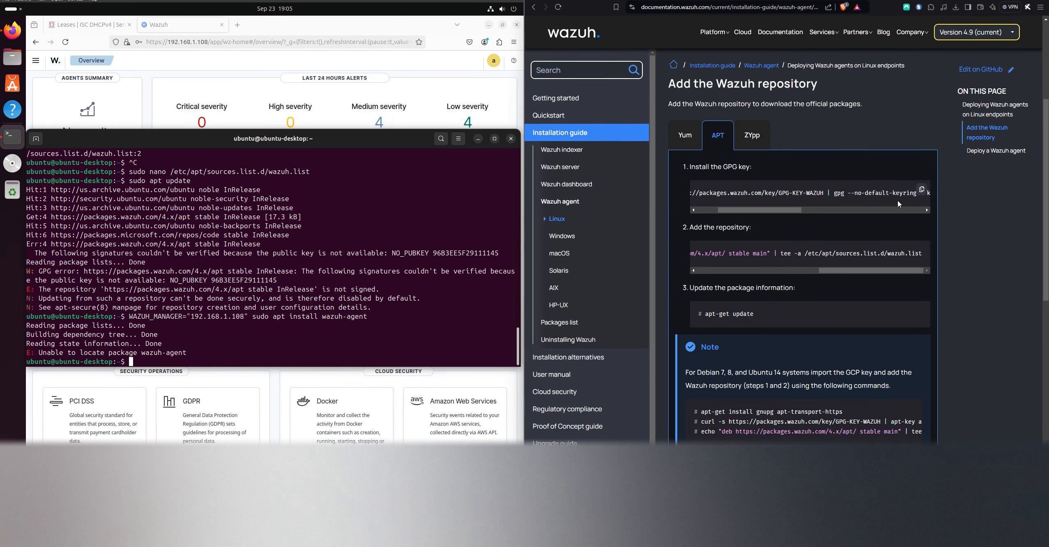
left_click_drag(775, 210, 697, 195)
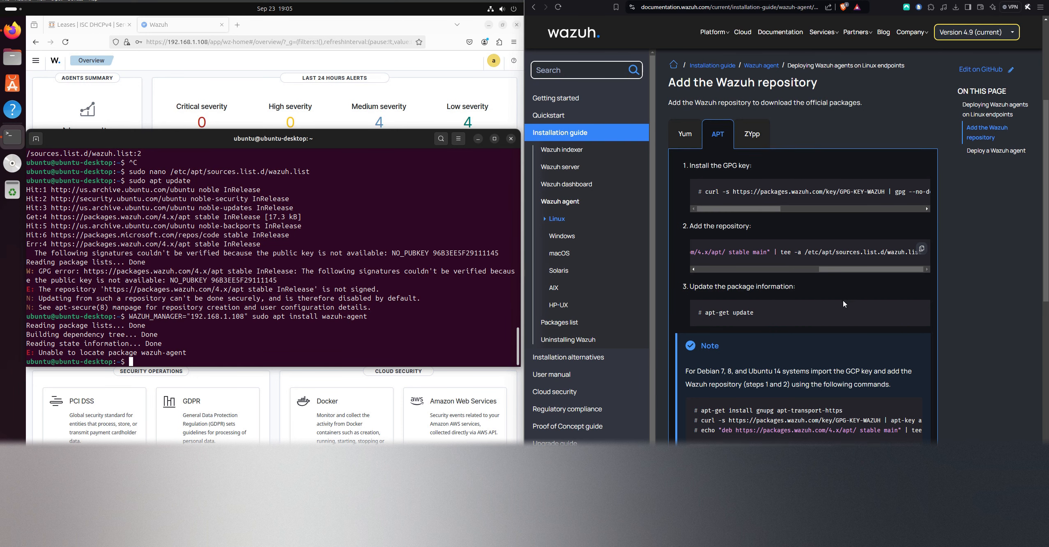
scroll(821, 288, "down", 3)
scroll(860, 298, "up", 4)
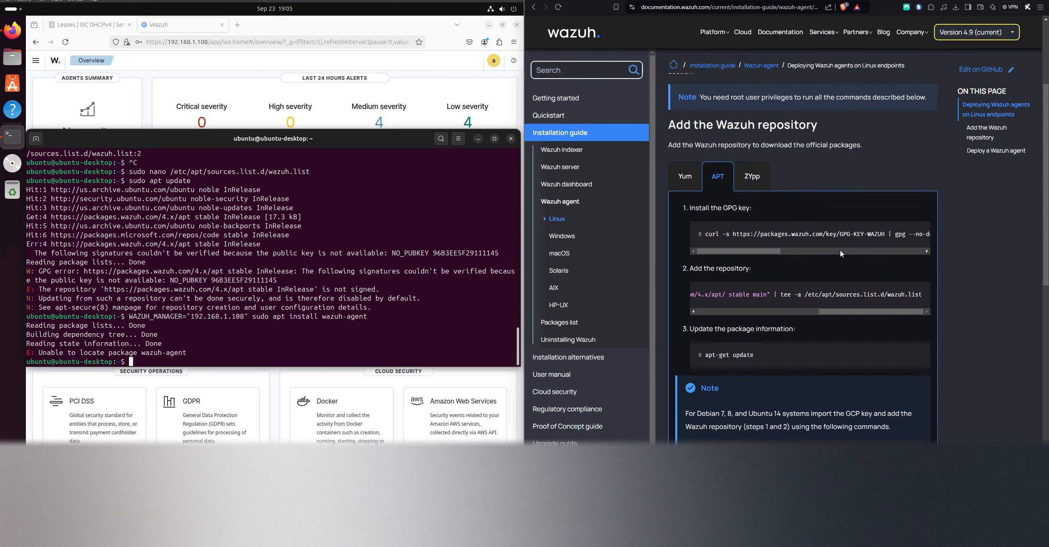
Copy the Wazuh GPG key installation command from the documentation's APT instructions and paste it into the terminal
left_click(916, 230)
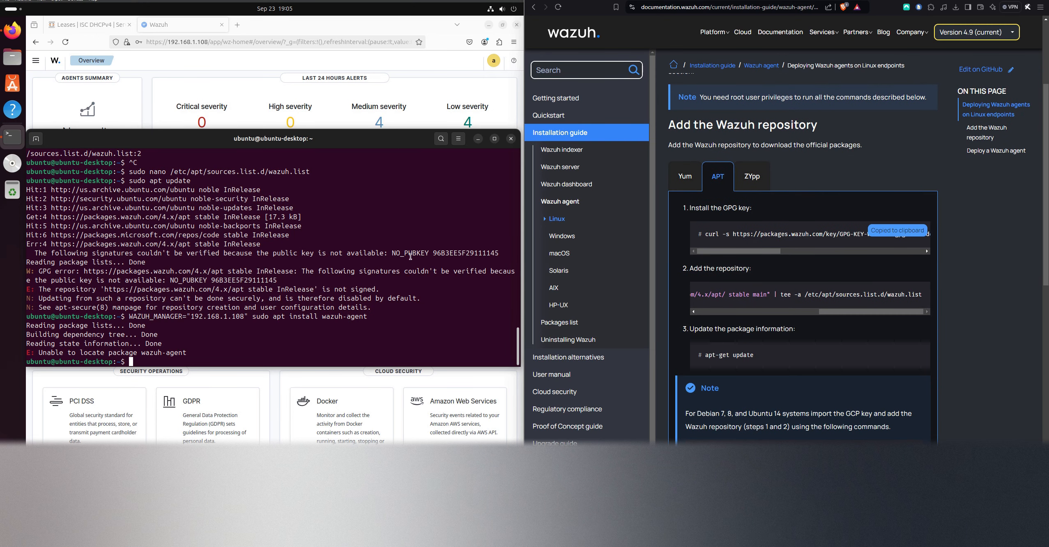
right_click(338, 288)
left_click(385, 324)
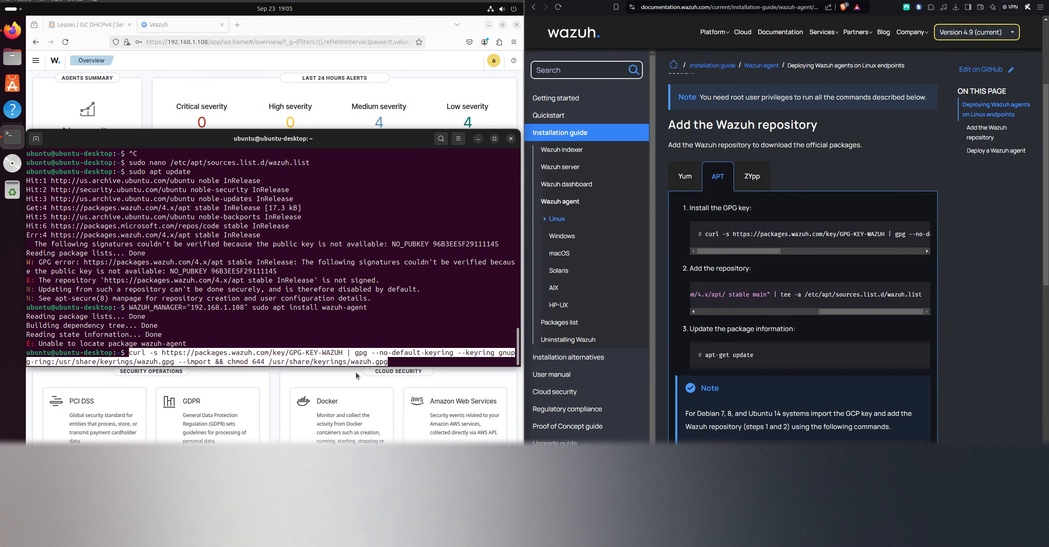
Insert sudo before gpg in the pasted GPG key installation command
key("Left")
key("Left")
key("Left")
key("Left")
key("Left")
key("Left")
key("Left")
key("Left")
key("Left")
key("Left")
key("Left")
key("Left")
key("Left")
key("Left")
key("Left")
key("Left")
key("Left")
key("Left")
key("Left")
key("Left")
key("Left")
key("Left")
key("Left")
key("Left")
key("Left")
key("Left")
key("Left")
key("Left")
key("Left")
key("Left")
key("Left")
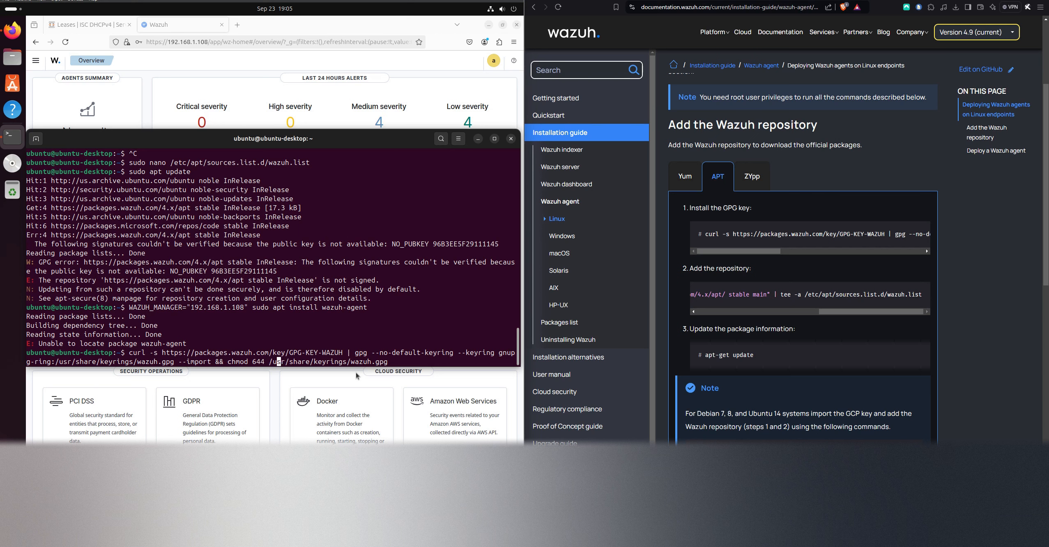
key("Left")
key("Left")
key("Left")
key("Left")
key("Left")
key("Left")
key("Left")
key("Left")
key("Left")
key("Left")
key("Left")
key("Left")
key("Left")
key("Left")
key("Left")
key("Left")
key("Left")
key("Left")
key("Left")
key("Left")
key("Right")
key("Right")
key("Right")
key("Right")
key("Right")
key("Right")
key("Right")
key("Right")
key("Right")
key("Right")
key("Right")
key("Right")
key("Right")
key("Right")
key("Right")
key("Right")
key("Right")
key("Left")
key("Left")
key("Left")
key("Left")
key("Left")
key("Left")
key("Left")
key("Left")
key("Left")
key("Left")
key("Left")
key("Left")
key("Left")
key("Left")
key("Left")
key("Left")
key("Left")
key("Left")
key("Left")
key("Left")
type("sudo")
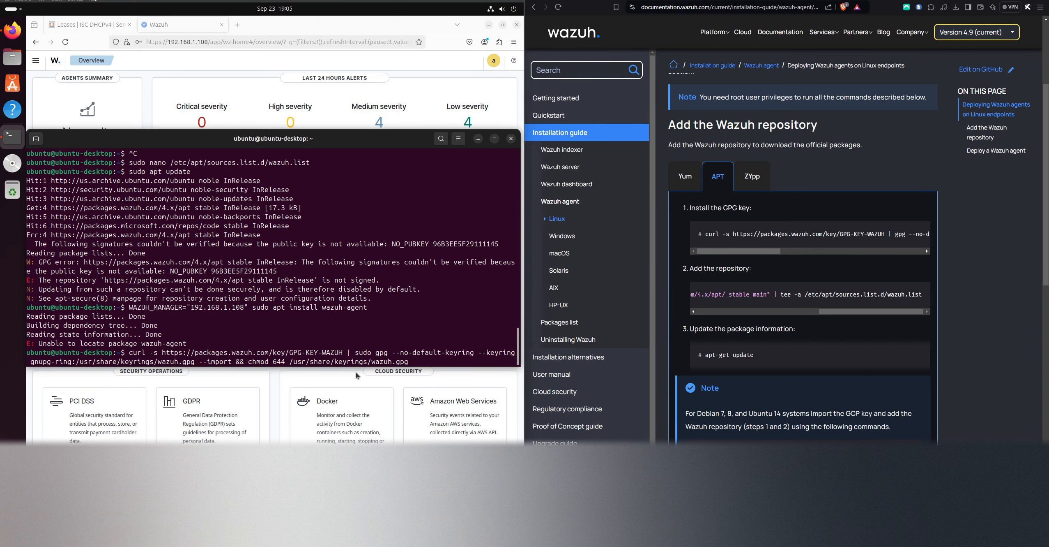
Insert sudo before curl in the GPG key command and run it to import the Wazuh key
key("ctrl+Right")
key("ctrl+Right")
key("ctrl+Right")
key("ctrl+Right")
key("ctrl+Right")
key("ctrl+Left")
key("ctrl+Left")
key("ctrl+Left")
key("ctrl+Left")
key("ctrl+Left")
key("ctrl+Left")
key("ctrl+Left")
key("ctrl+Left")
key("ctrl+Left")
key("ctrl+Left")
key("ctrl+Left")
key("ctrl+Left")
key("ctrl+Left")
key("ctrl+Left")
key("ctrl+Left")
key("ctrl+Left")
type("sudo")
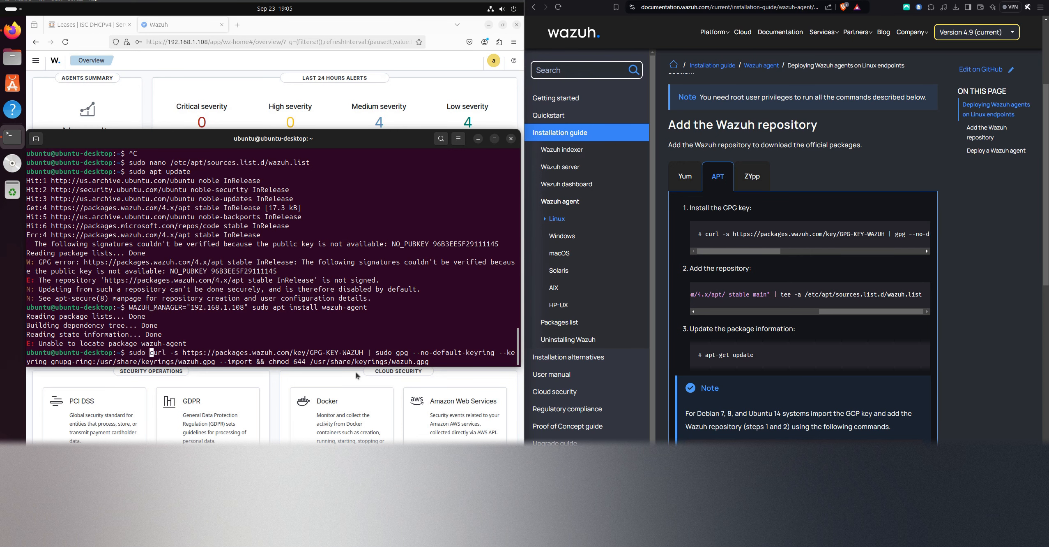
key("Return")
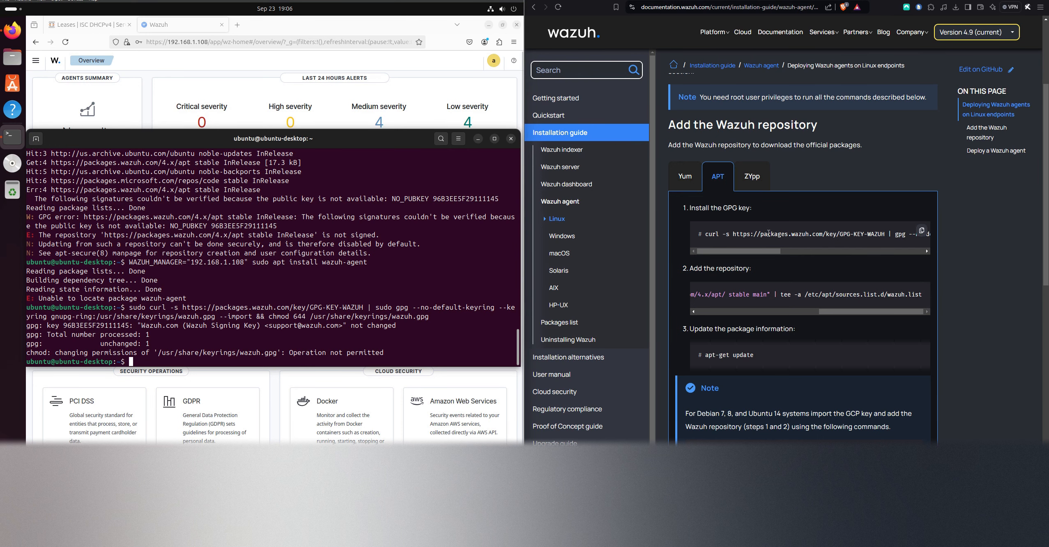
scroll(799, 231, "down", 5)
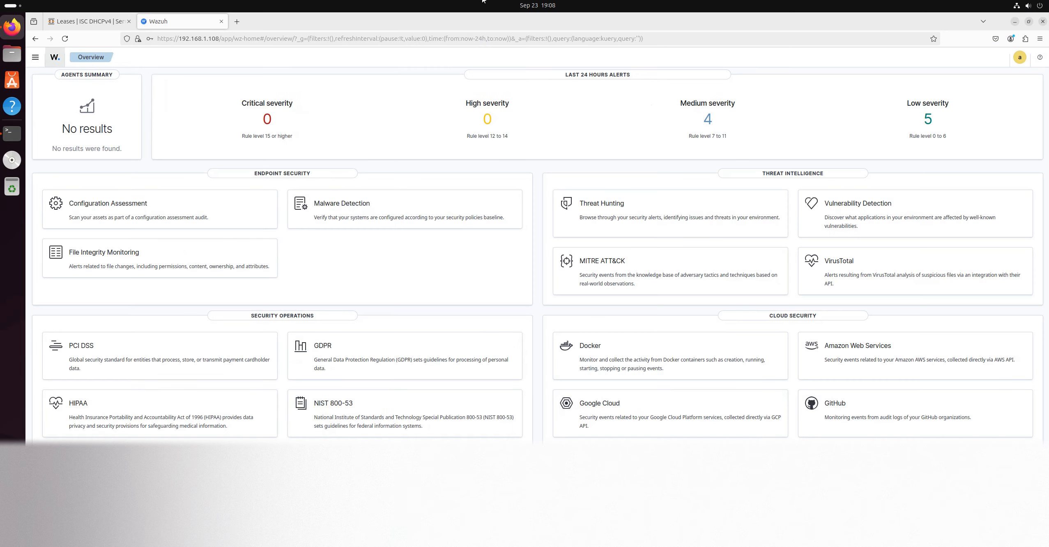
Start deploying a new agent from the Wazuh Endpoints Summary in the browser and select the Linux DEB amd64 package
left_click(35, 56)
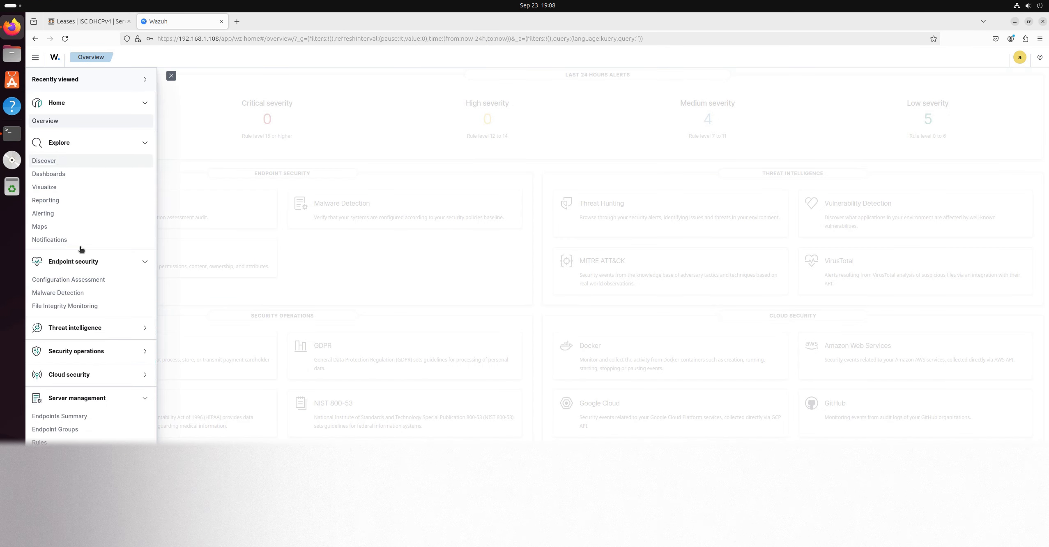
left_click(79, 417)
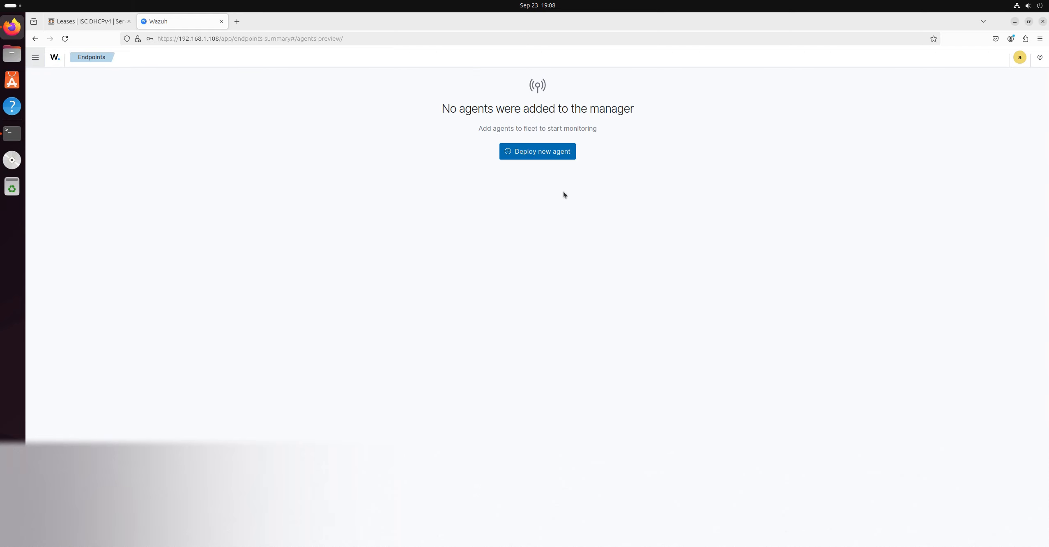
left_click(536, 158)
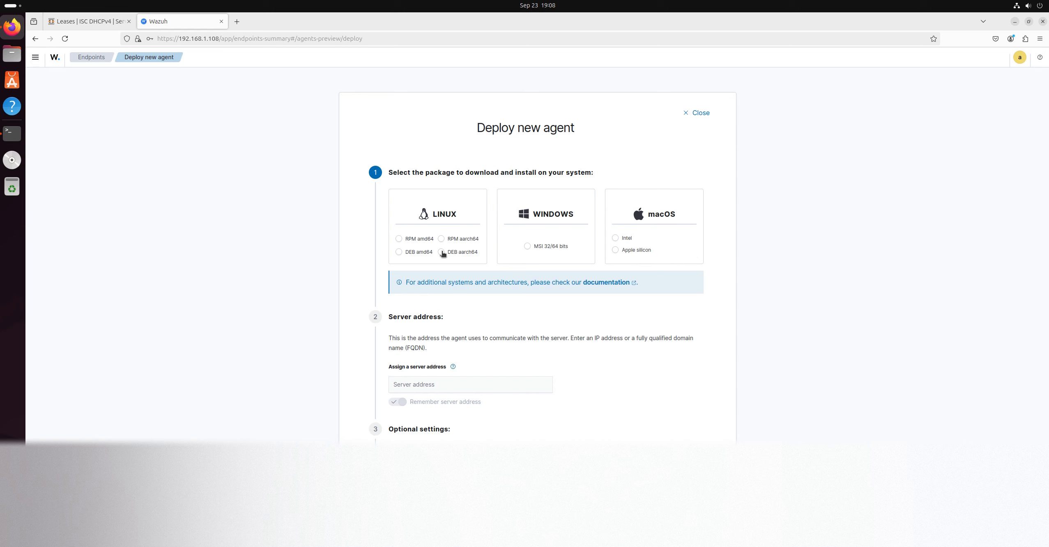
left_click(398, 252)
Set the agent's server address to 192.168.1.108 and have the address remembered
scroll(485, 300, "down", 4)
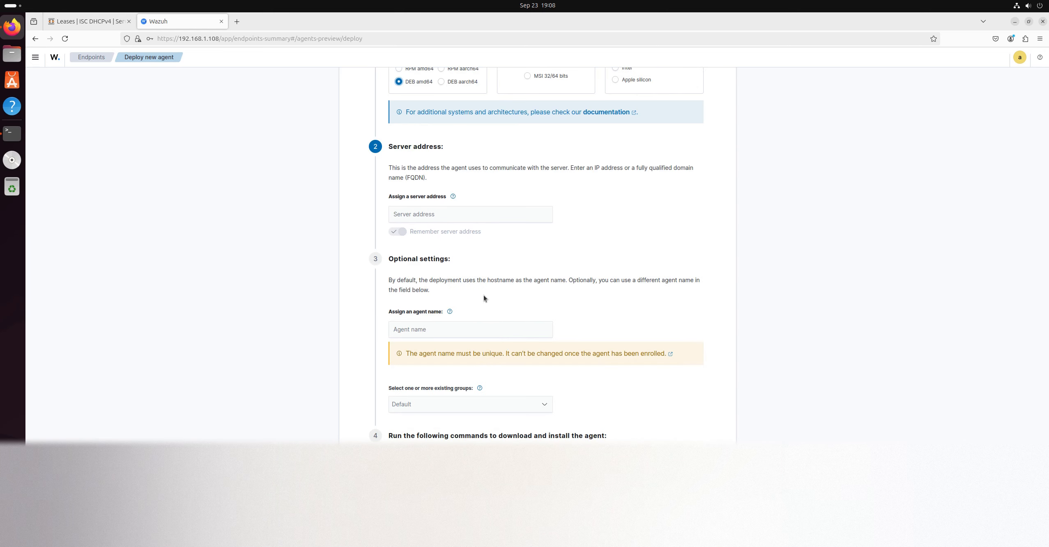
left_click(456, 219)
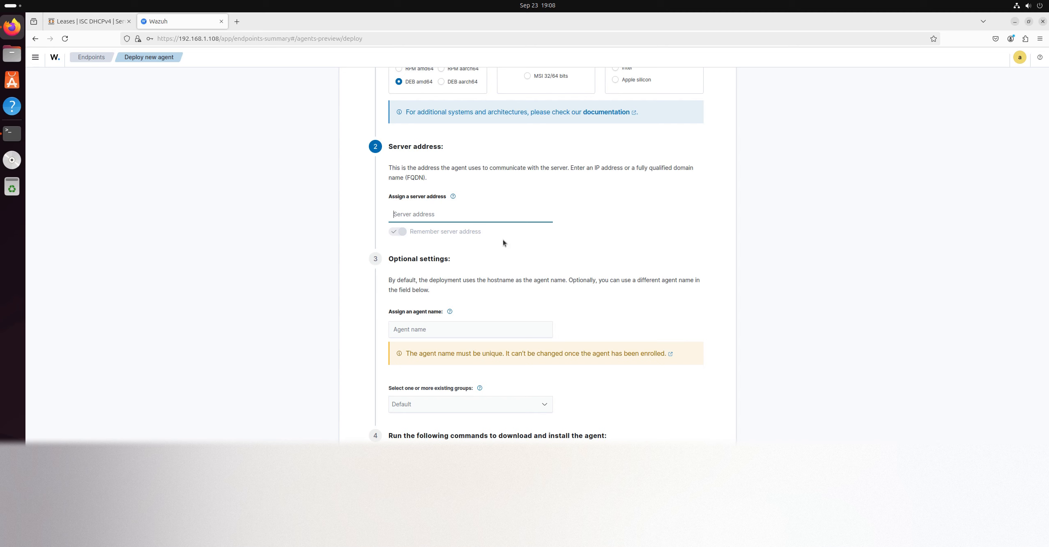
type("192.")
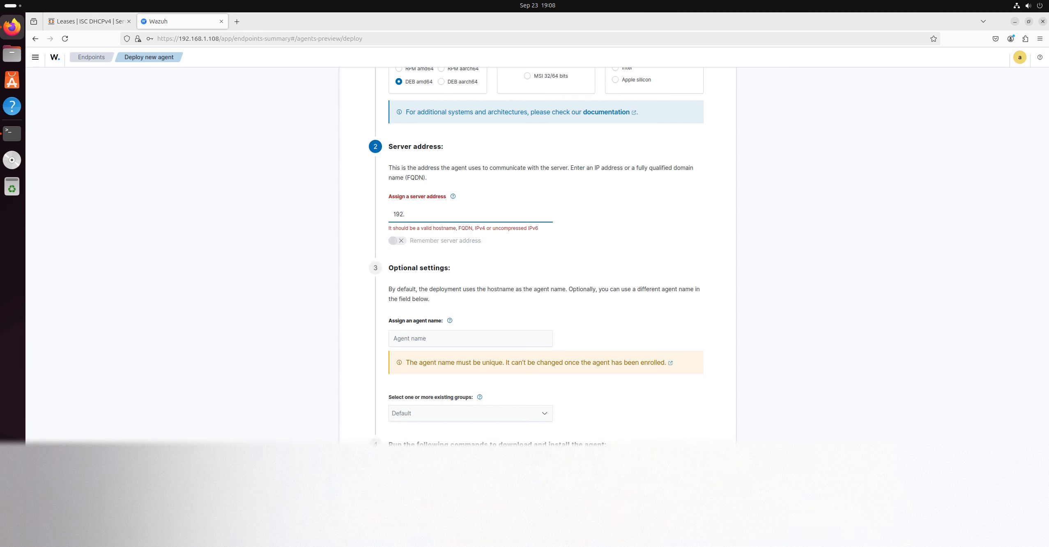
type("168.1.108")
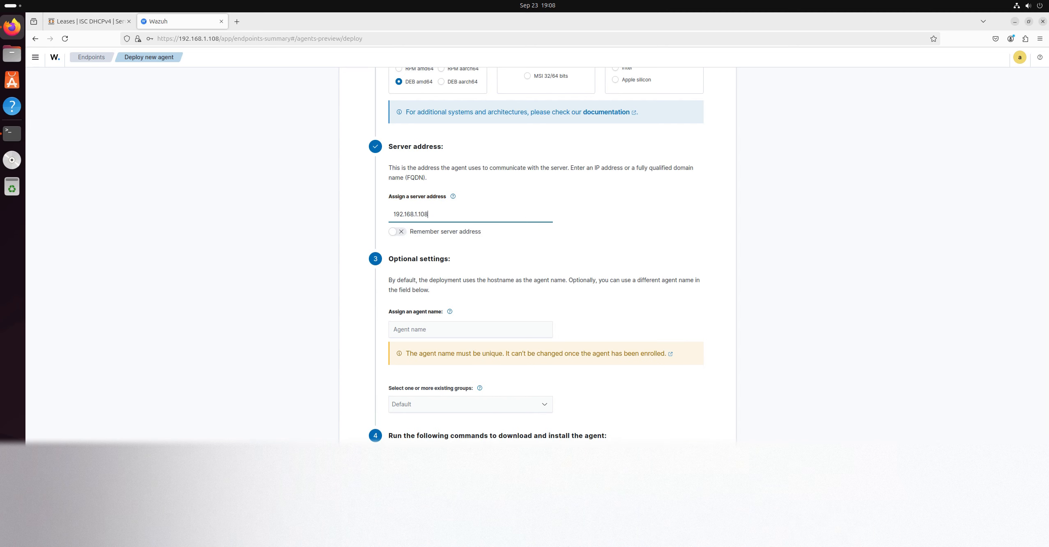
left_click(395, 232)
Name the agent UbuntuWorkstation and leave its group selection at Default
scroll(473, 329, "down", 2)
scroll(485, 306, "down", 1)
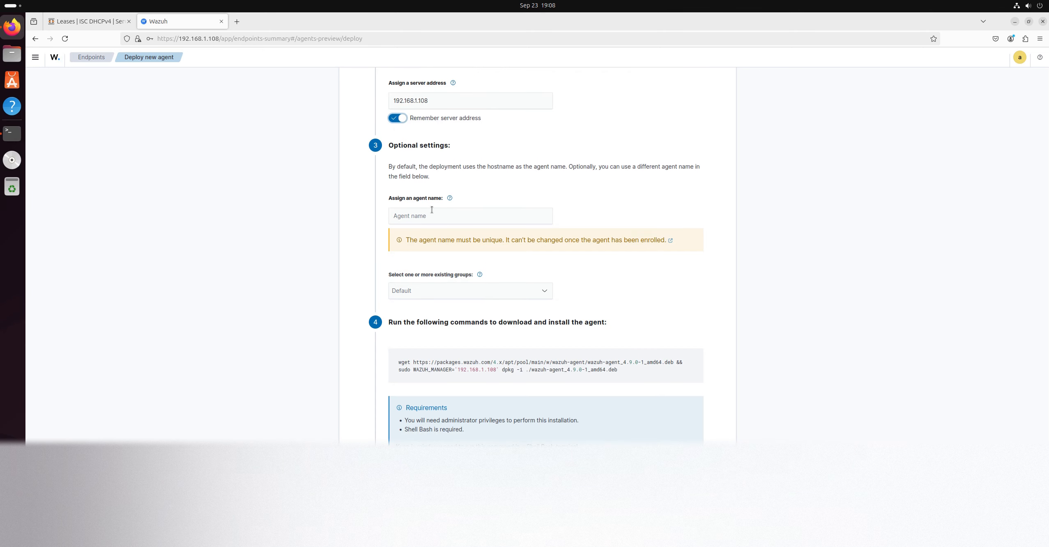
left_click(431, 214)
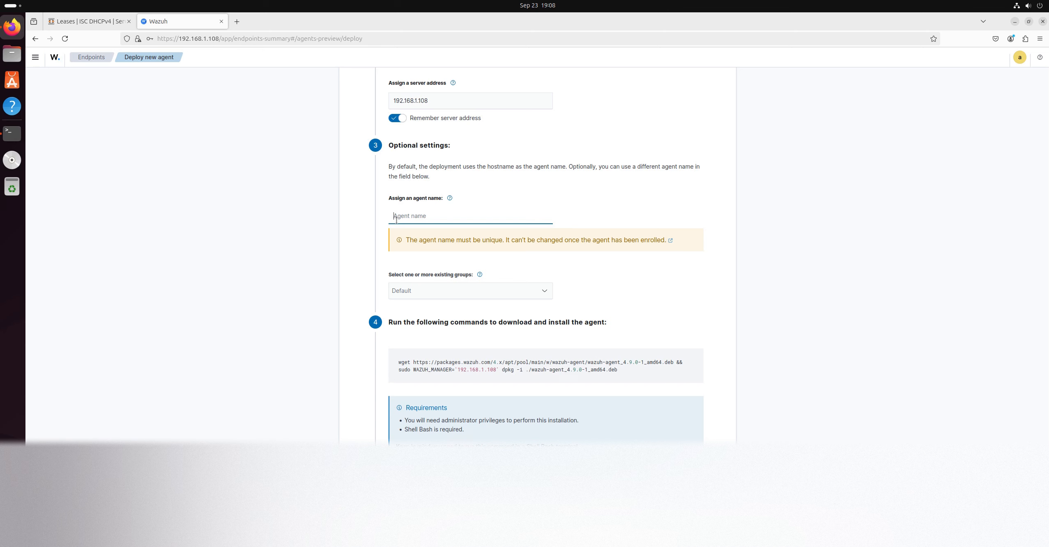
type("Ubuntu ")
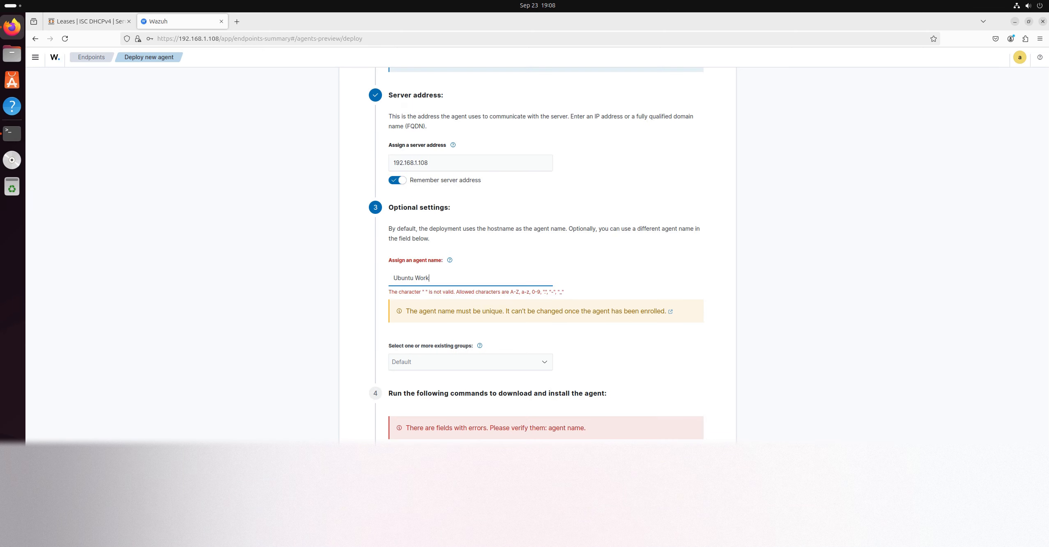
type("Wo")
key("BackSpace")
key("BackSpace")
key("BackSpace")
key("BackSpace")
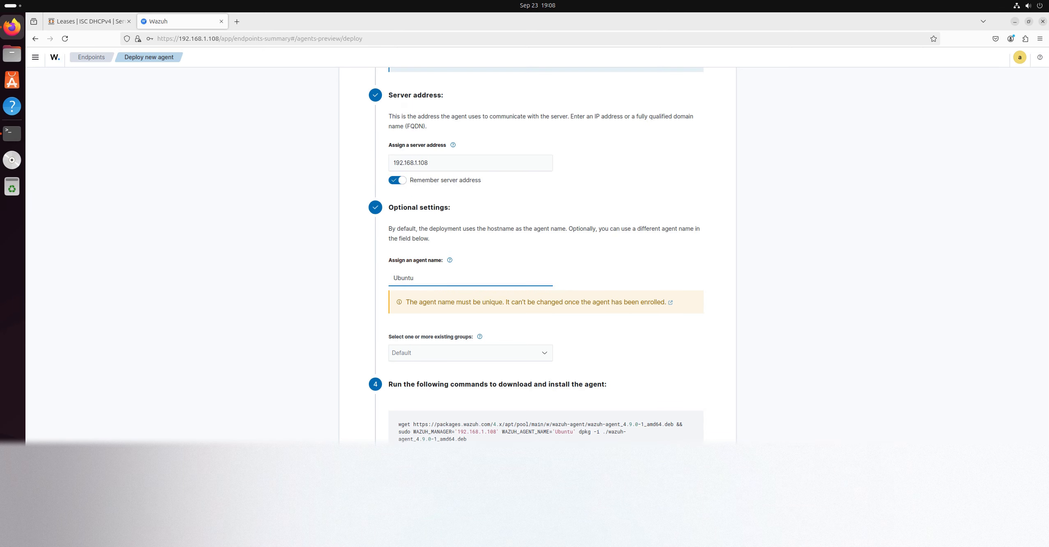
type("Workstation")
left_click(489, 357)
left_click(654, 371)
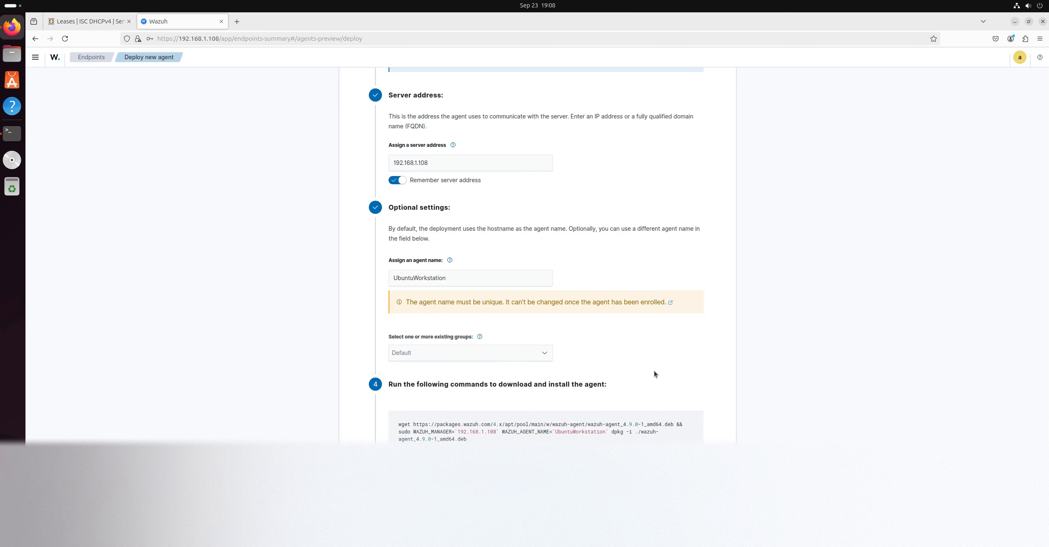
Copy the generated command that downloads and installs the agent, and run it in a cleared terminal
scroll(653, 362, "down", 3)
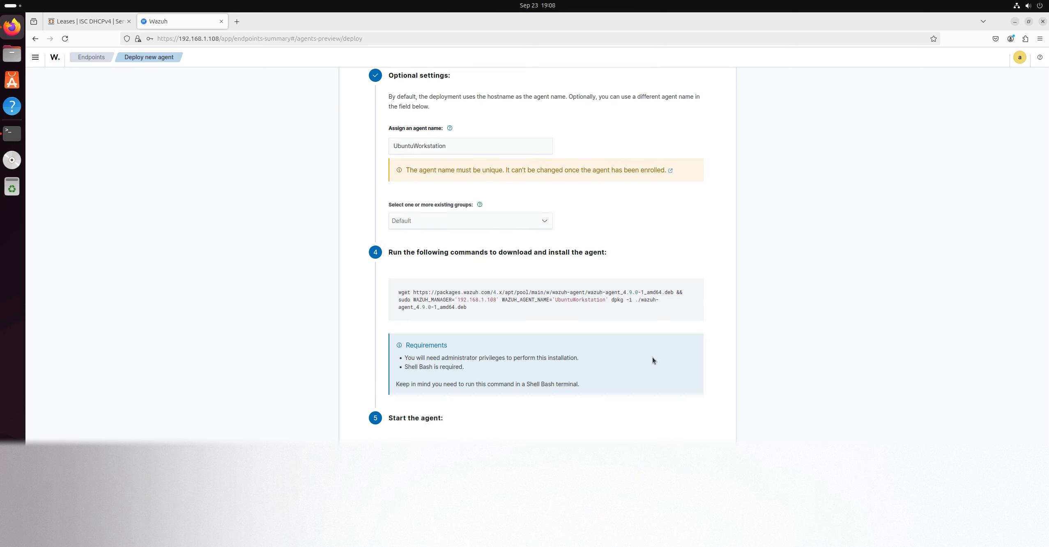
left_click(542, 304)
left_click(12, 133)
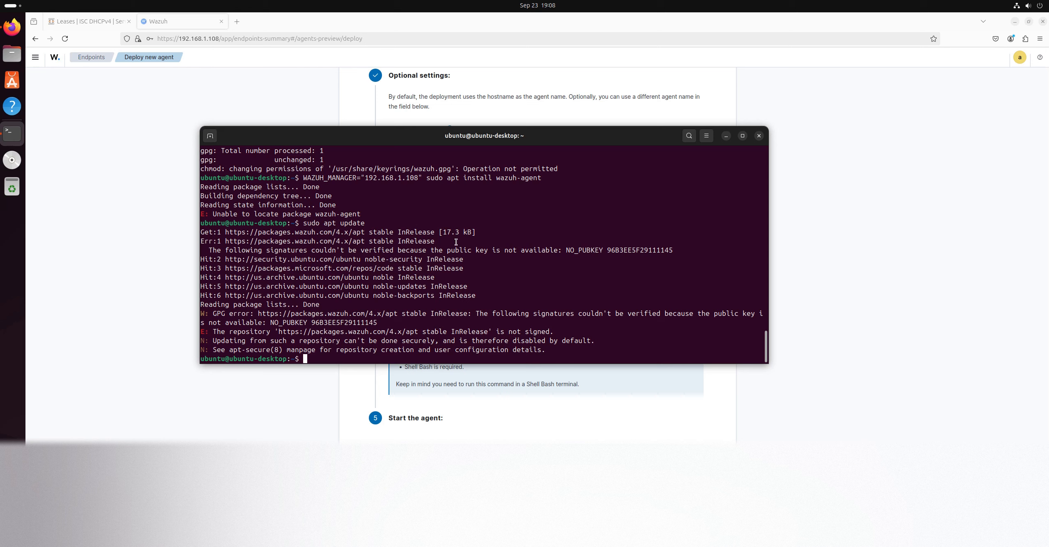
type("clear")
key("Return")
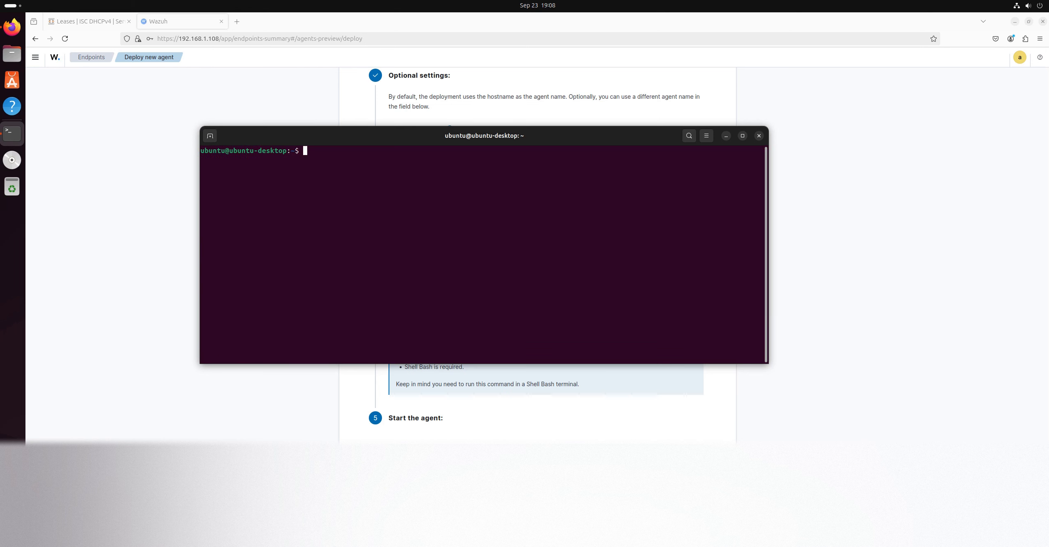
right_click(362, 188)
left_click(423, 223)
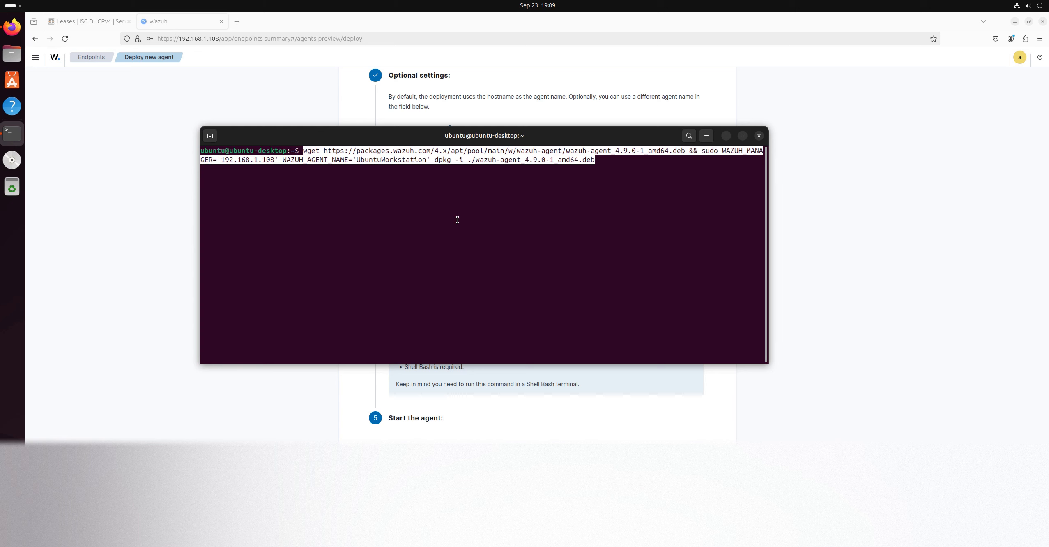
key("Right")
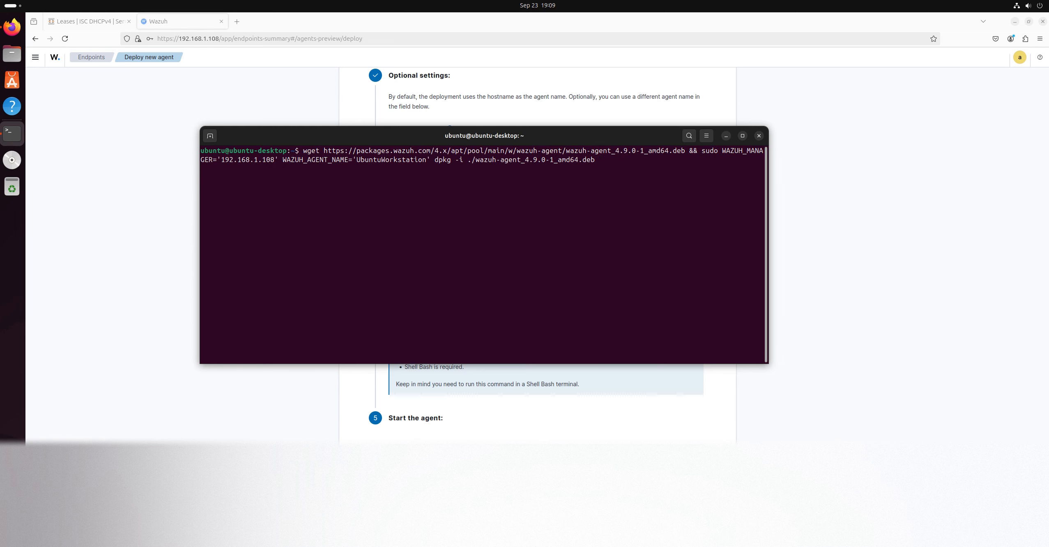
key("Return")
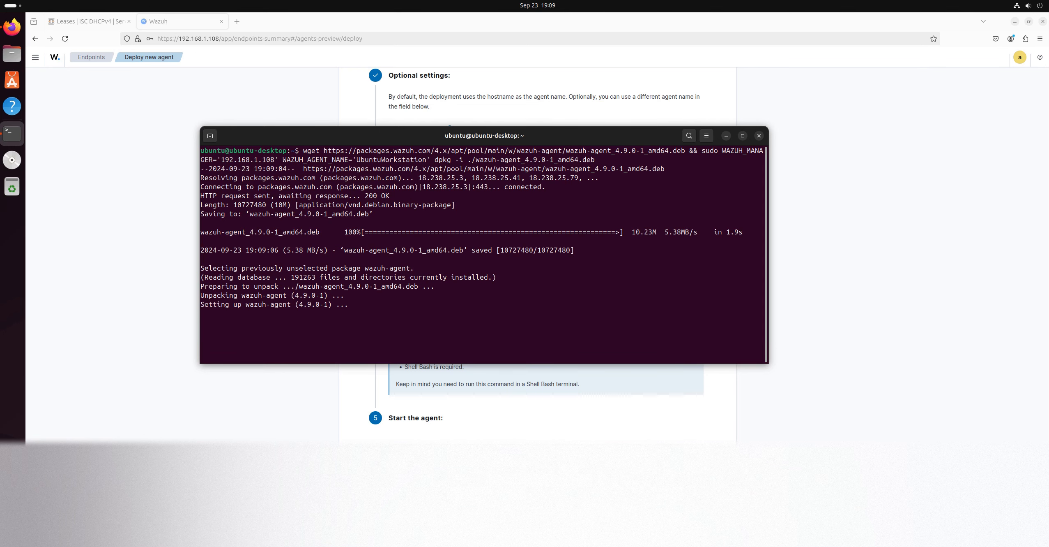
Copy the Start the agent commands from the deployment page and run them in the terminal to reload systemd, enable and start wazuh-agent
left_click(12, 28)
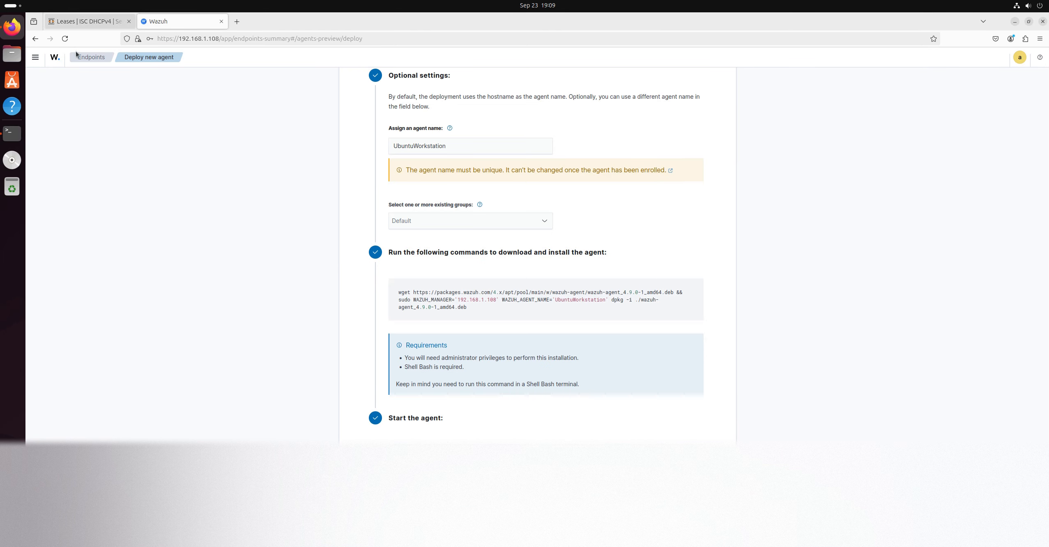
left_click(12, 133)
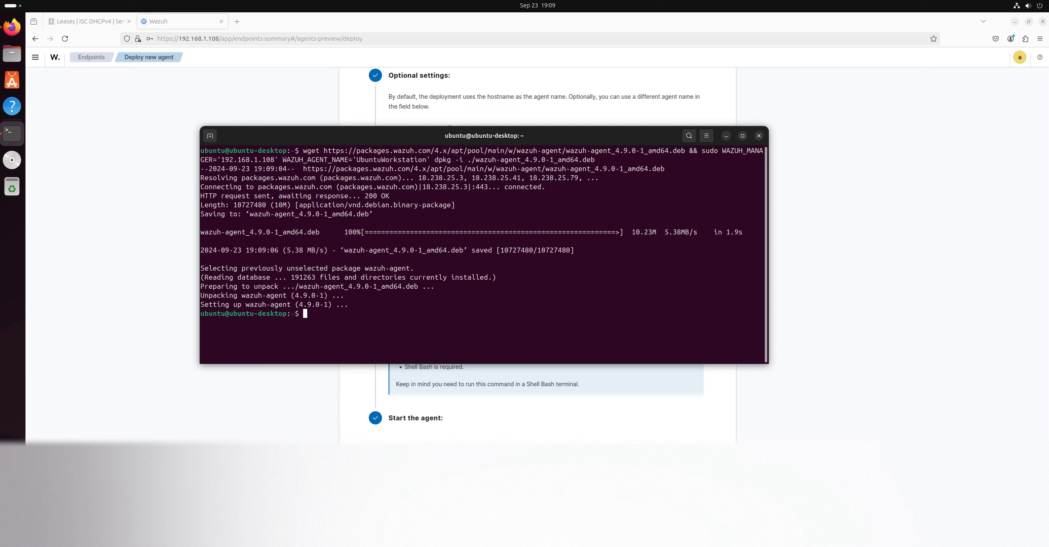
right_click(442, 292)
left_click(470, 322)
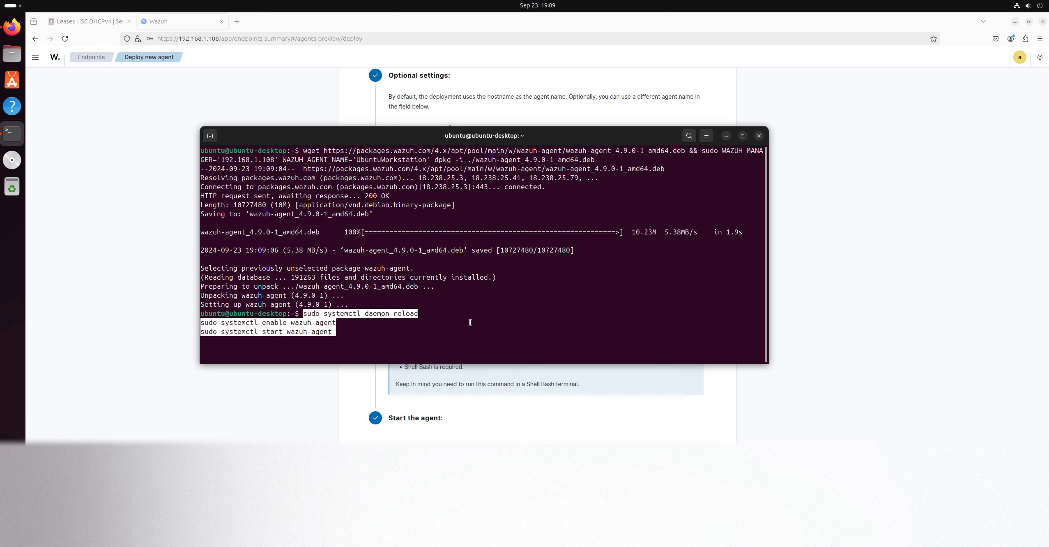
key("Return")
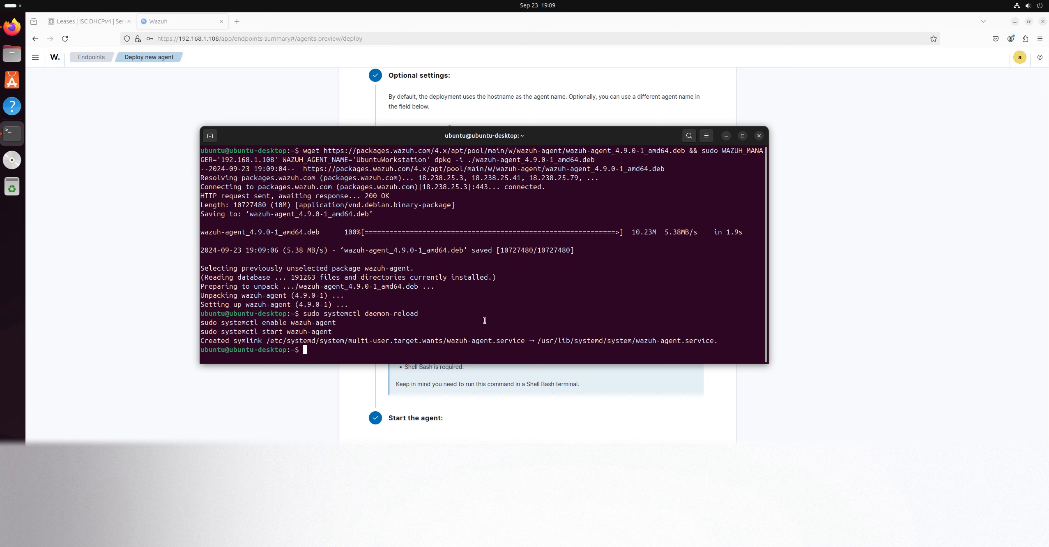
Run sudo systemctl start wazuh-agent in the terminal to start the agent service
type("sudo systemctl start wazuh-agent")
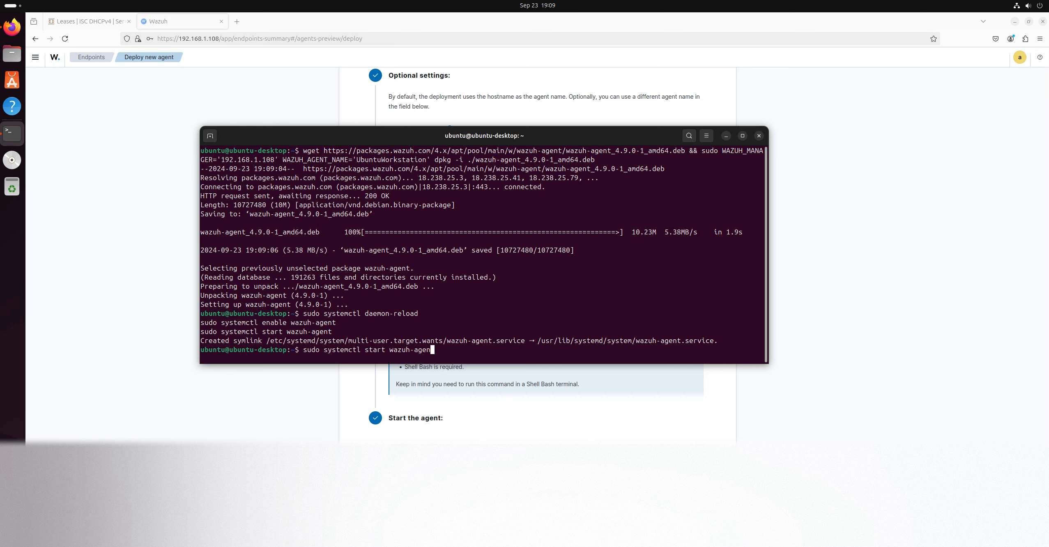
key("Return")
Return to the Wazuh dashboard in the browser and open the Endpoints overview
left_click(618, 429)
left_click(92, 58)
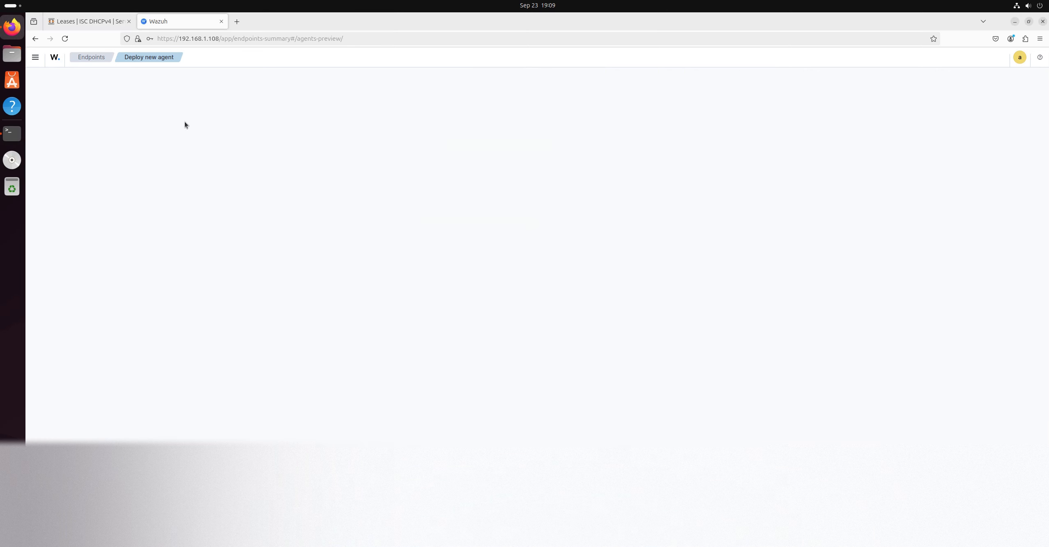